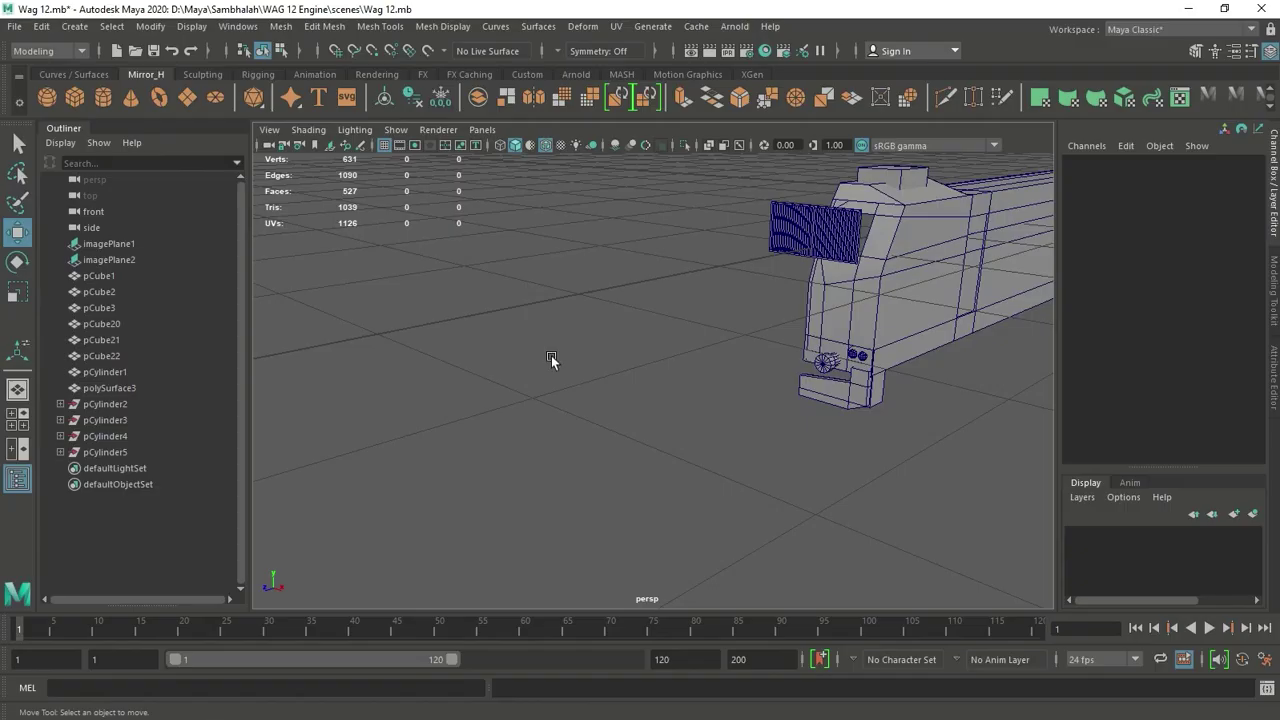
Step: Add a polygon cylinder beside the train and lower its number of sides
scroll(771, 463, down, 5)
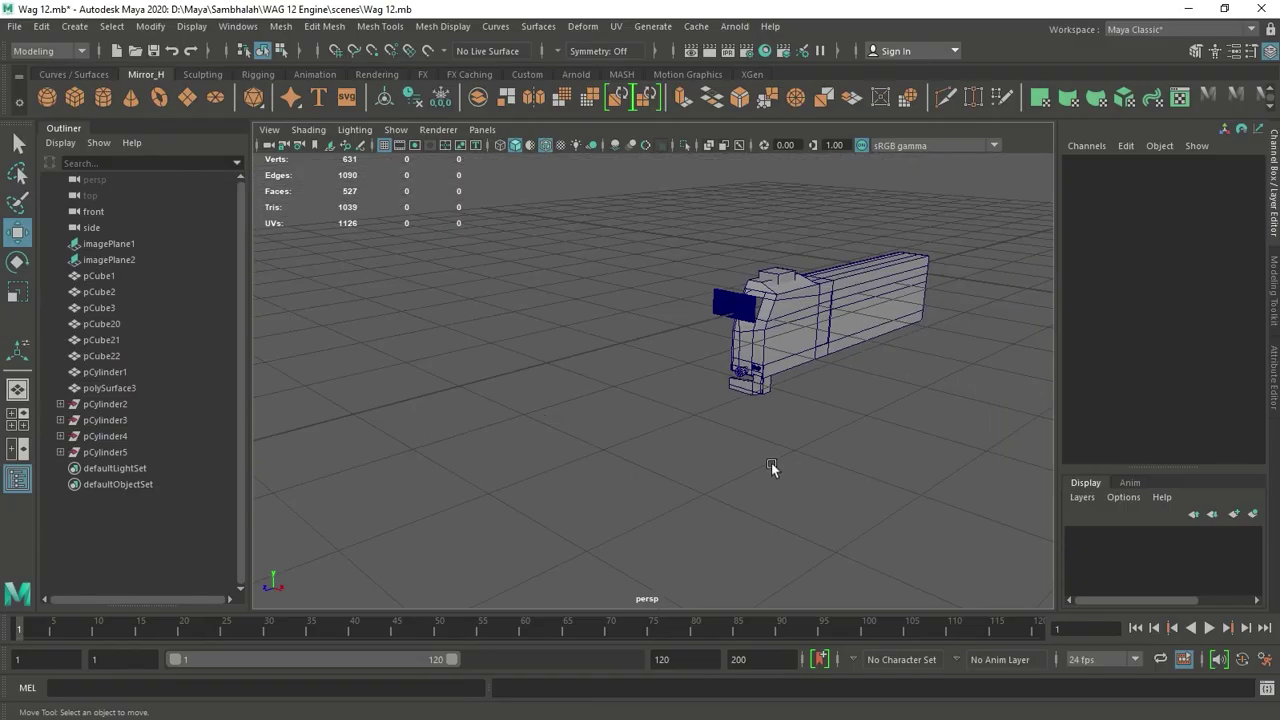
key(space)
key(space)
key(space)
key(space)
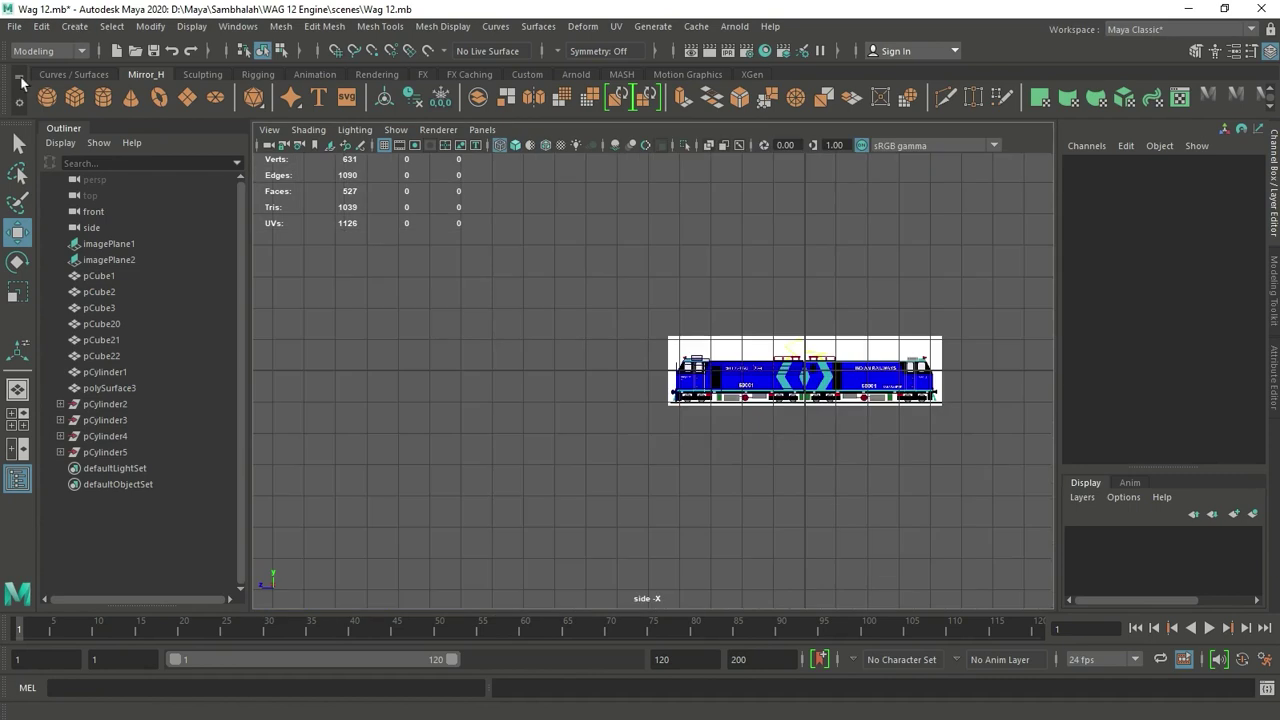
key(g)
drag(735, 372, 506, 401)
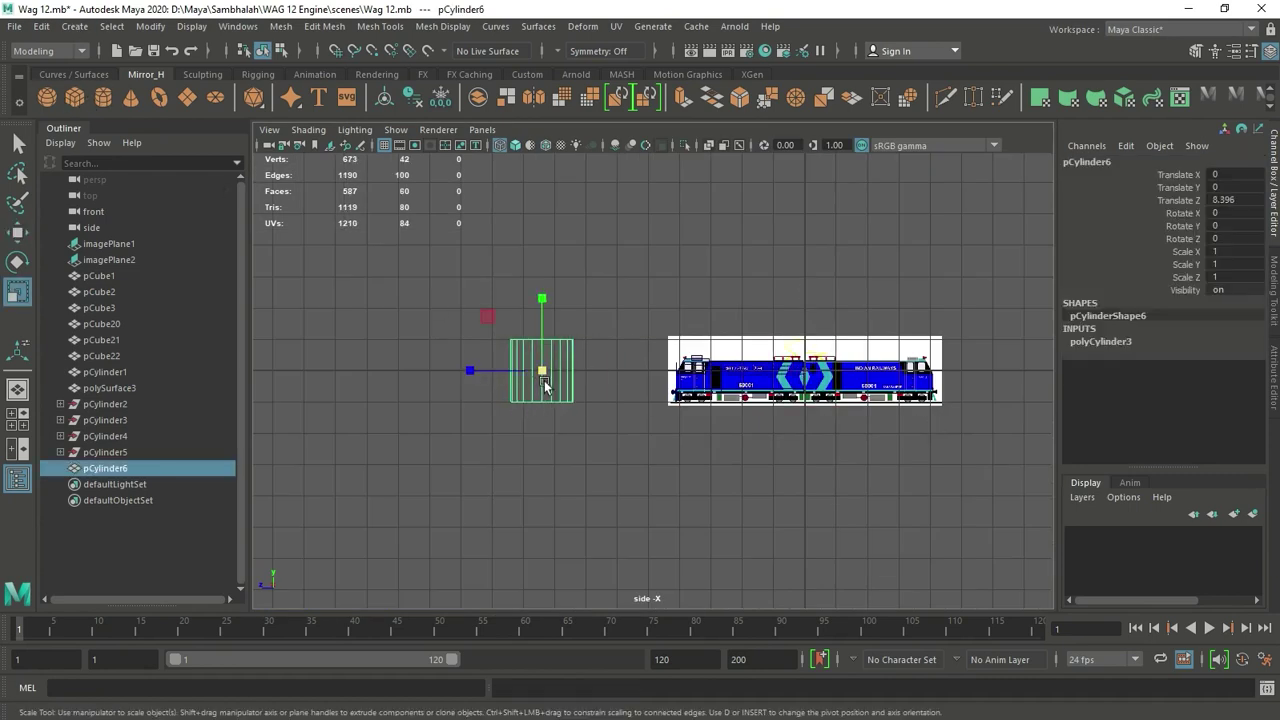
key(r)
key(ctrl+a)
key(ctrl+a)
click(1100, 341)
click(1222, 379)
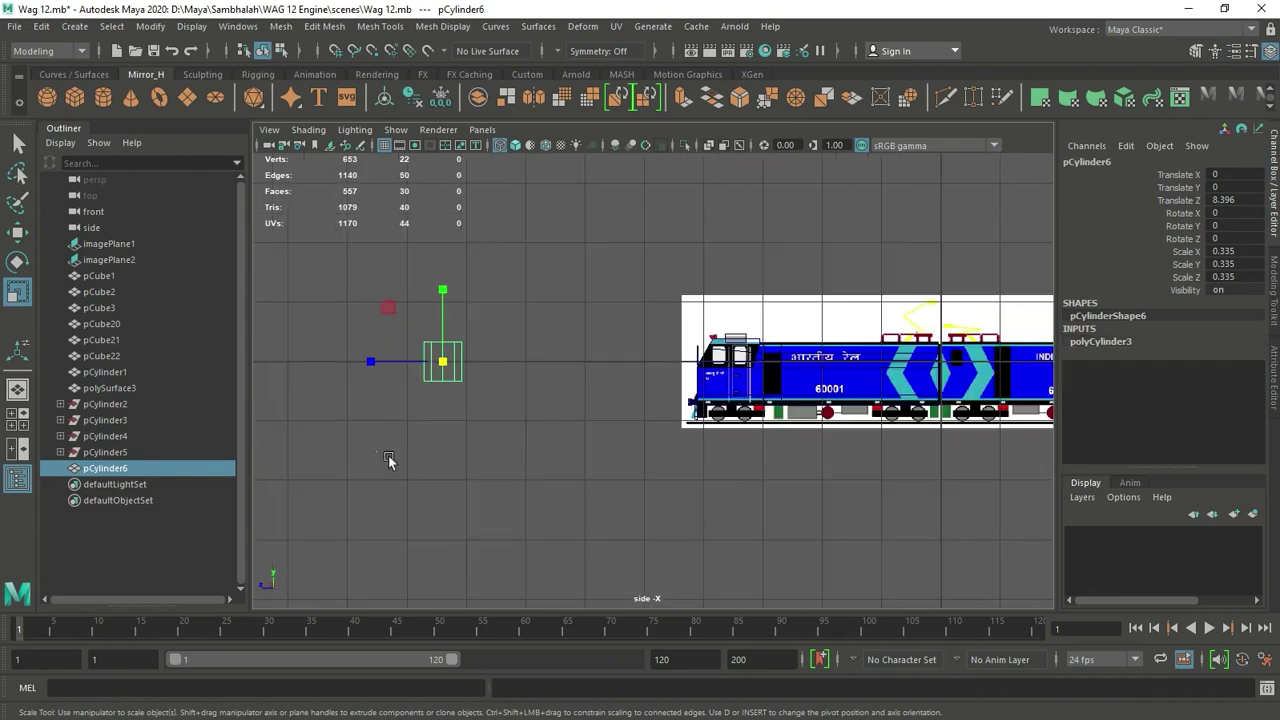
key(w)
key(space)
key(space)
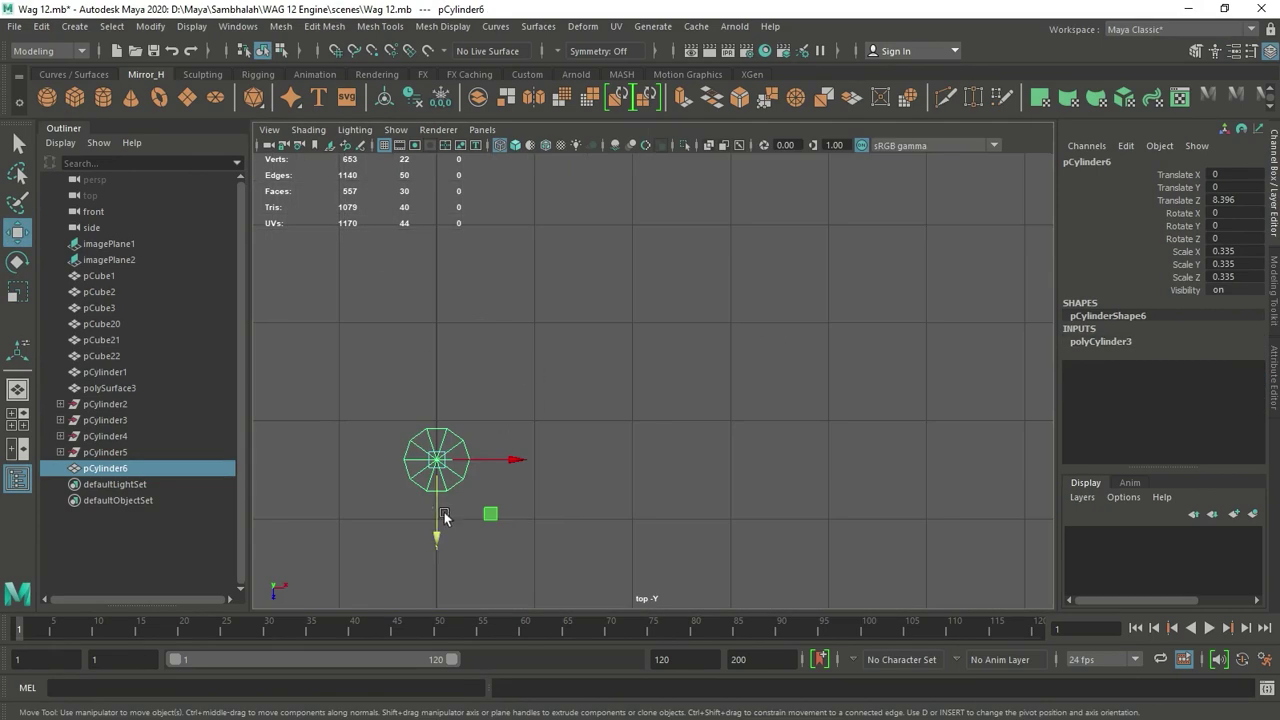
Step: Rotate the cylinder to lie flat and shift it slightly along Z
key(e)
drag(446, 480, 457, 460)
key(r)
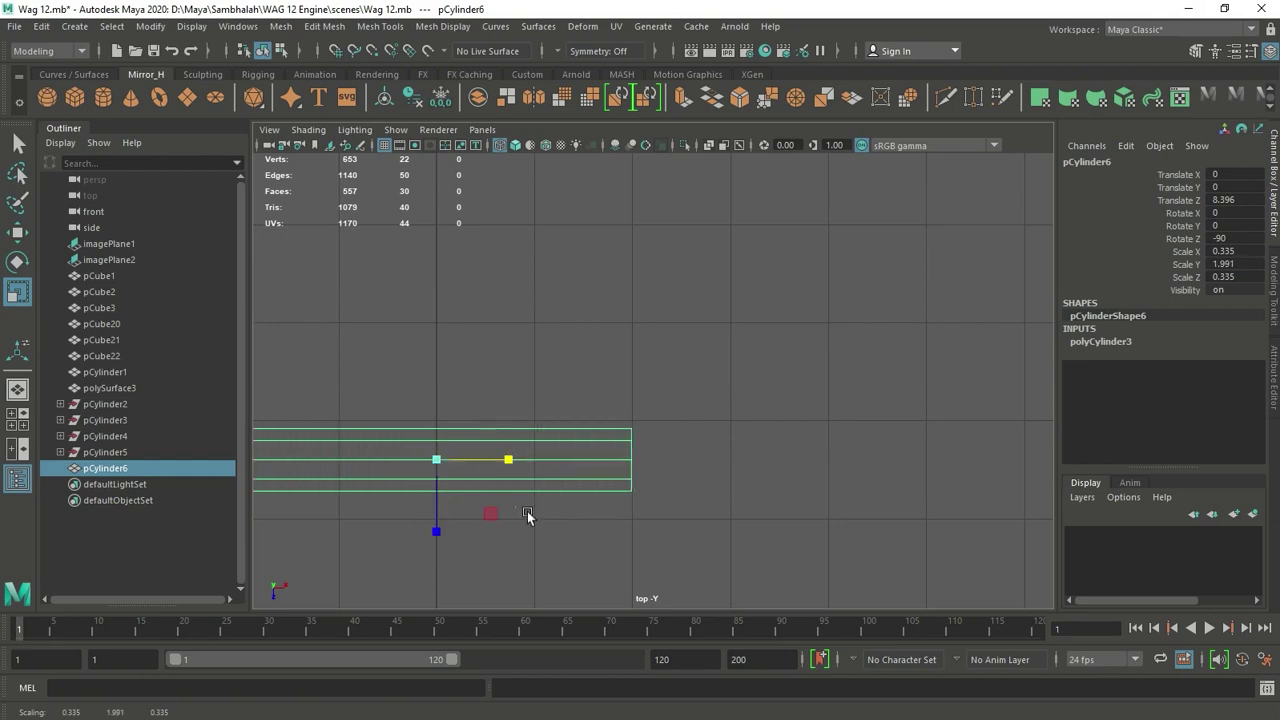
key(w)
key(d)
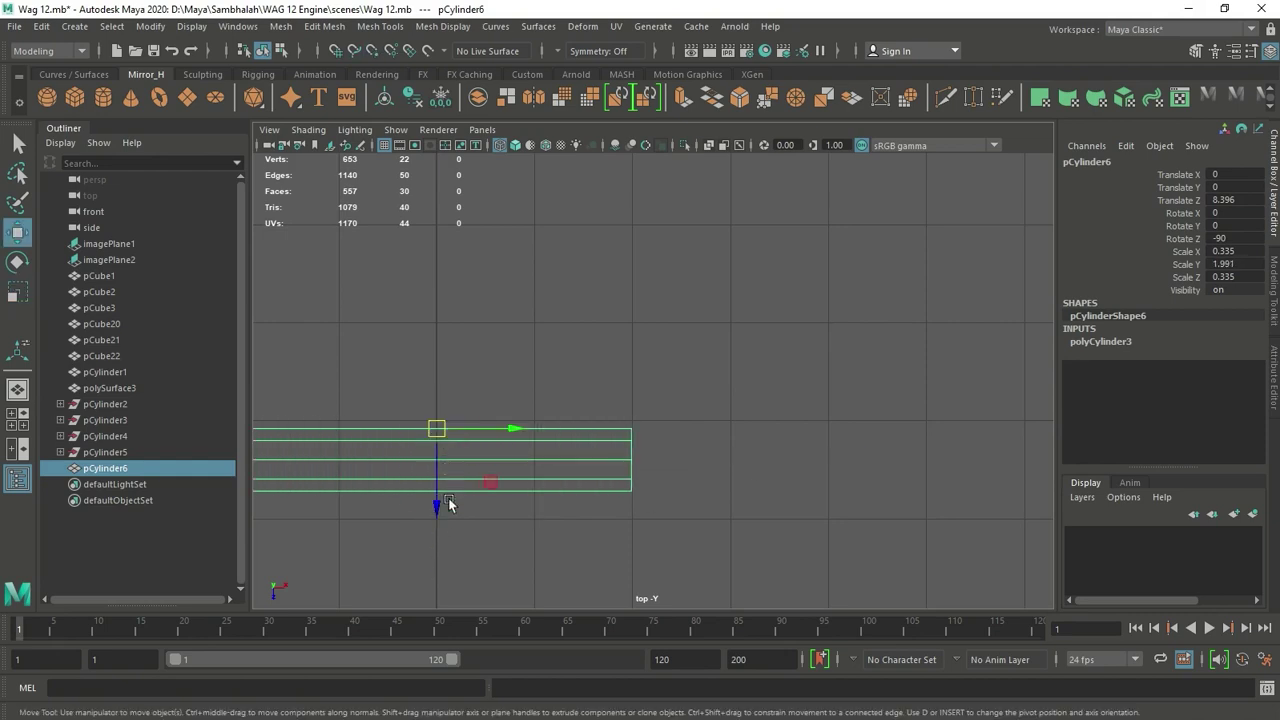
drag(437, 509, 437, 501)
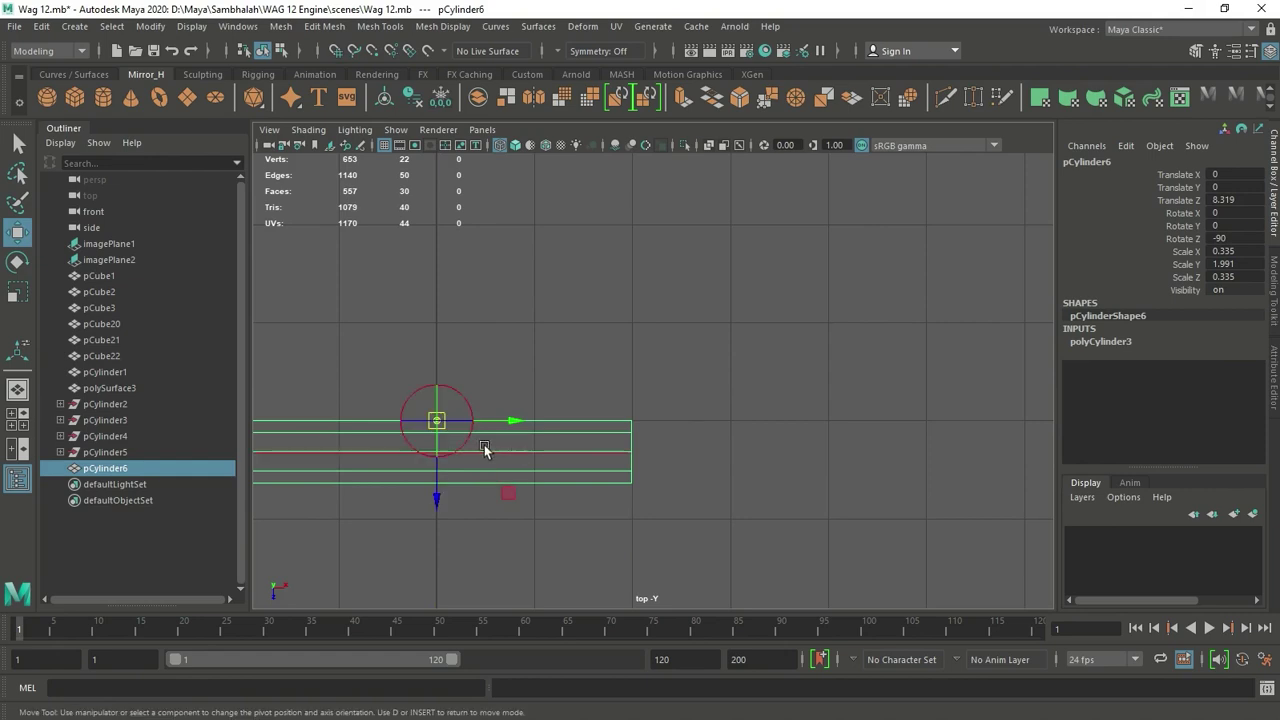
scroll(649, 410, down, 2)
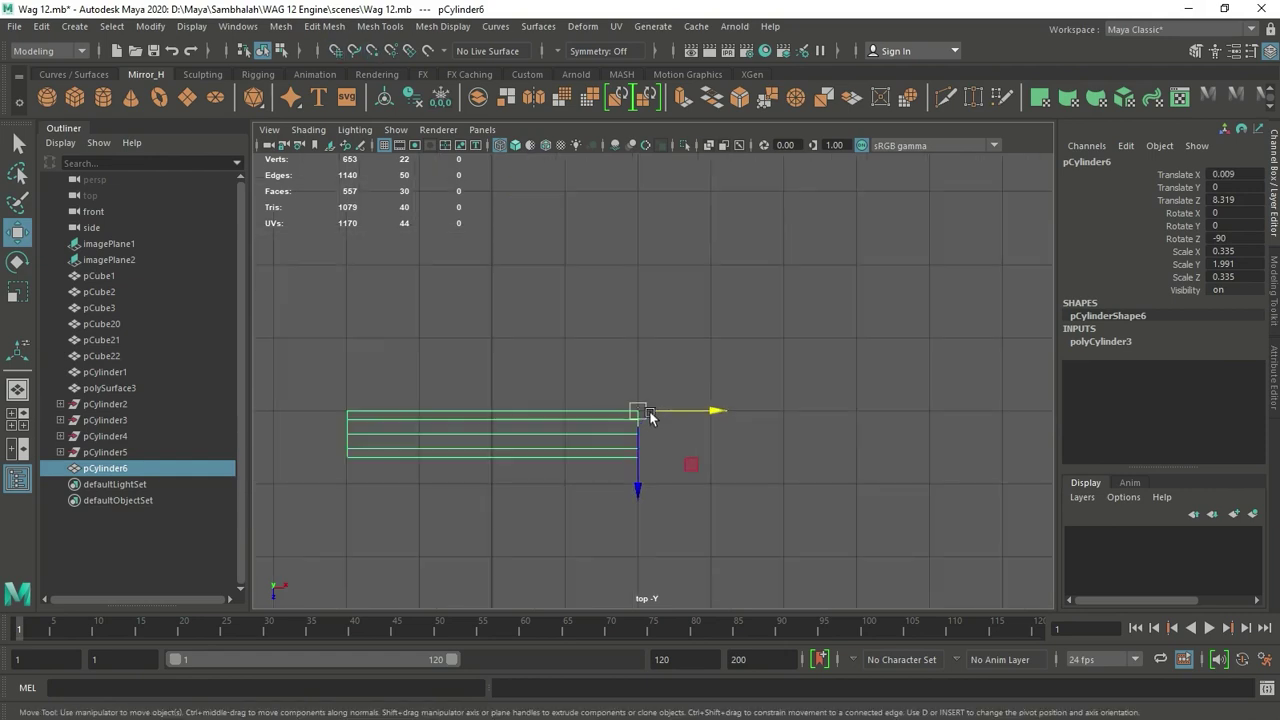
Step: Duplicate the cylinder, rotate the copy 90° about X, and slide it to form an L
shift+drag(649, 410, 665, 424)
key(e)
mouse_move(686, 365)
mouse_down()
mouse_move(786, 434)
mouse_move(776, 424)
mouse_up()
key(w)
mouse_move(605, 410)
mouse_down()
mouse_move(686, 401)
mouse_move(787, 480)
mouse_up()
scroll(740, 360, down, 3)
scroll(715, 383, up, 3)
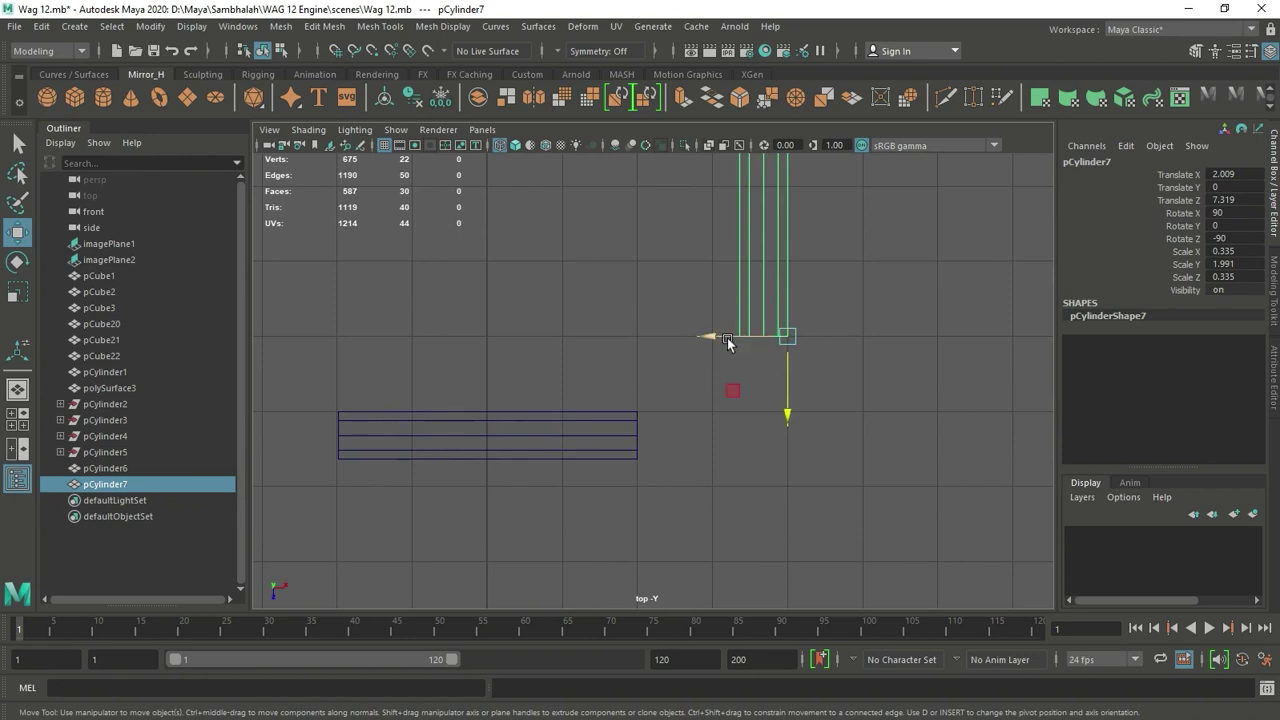
key(d)
drag(727, 337, 686, 337)
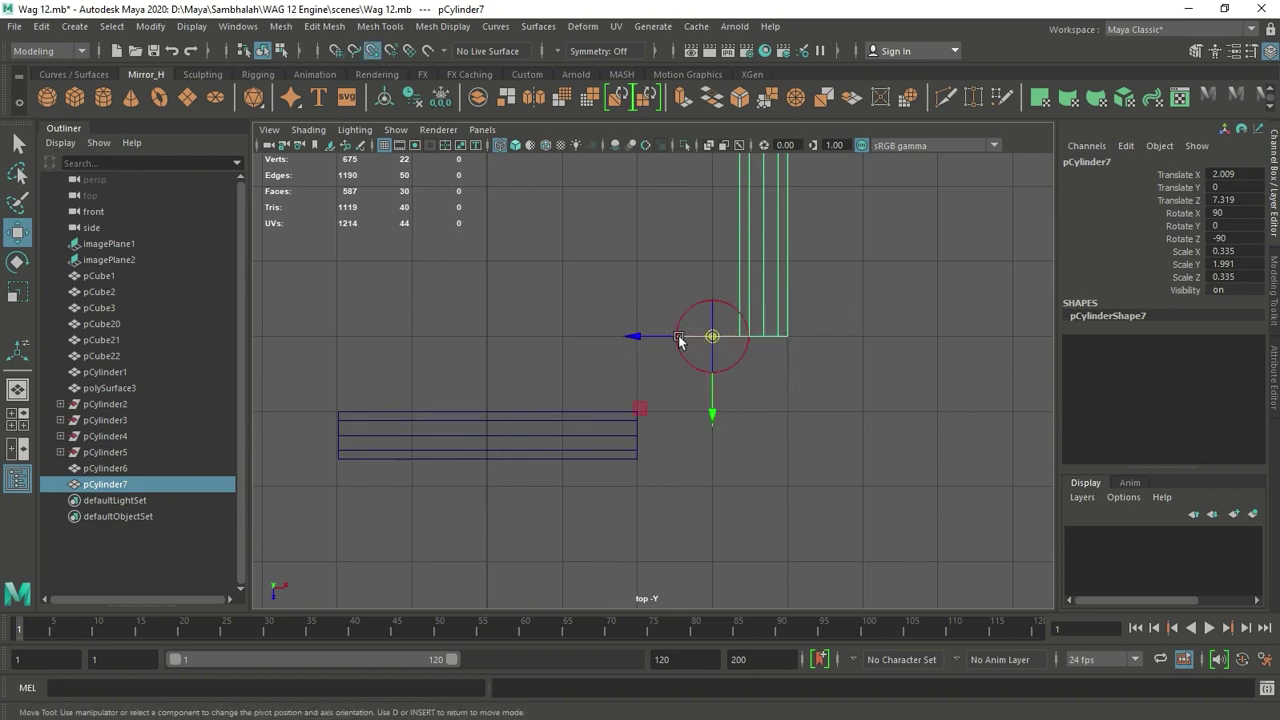
key(ctrl+z)
drag(706, 340, 673, 337)
key(space)
key(space)
Step: Combine both cylinders into one mesh and delete their inner end-cap faces
shift+click(710, 468)
shift+right_drag(537, 279, 529, 329)
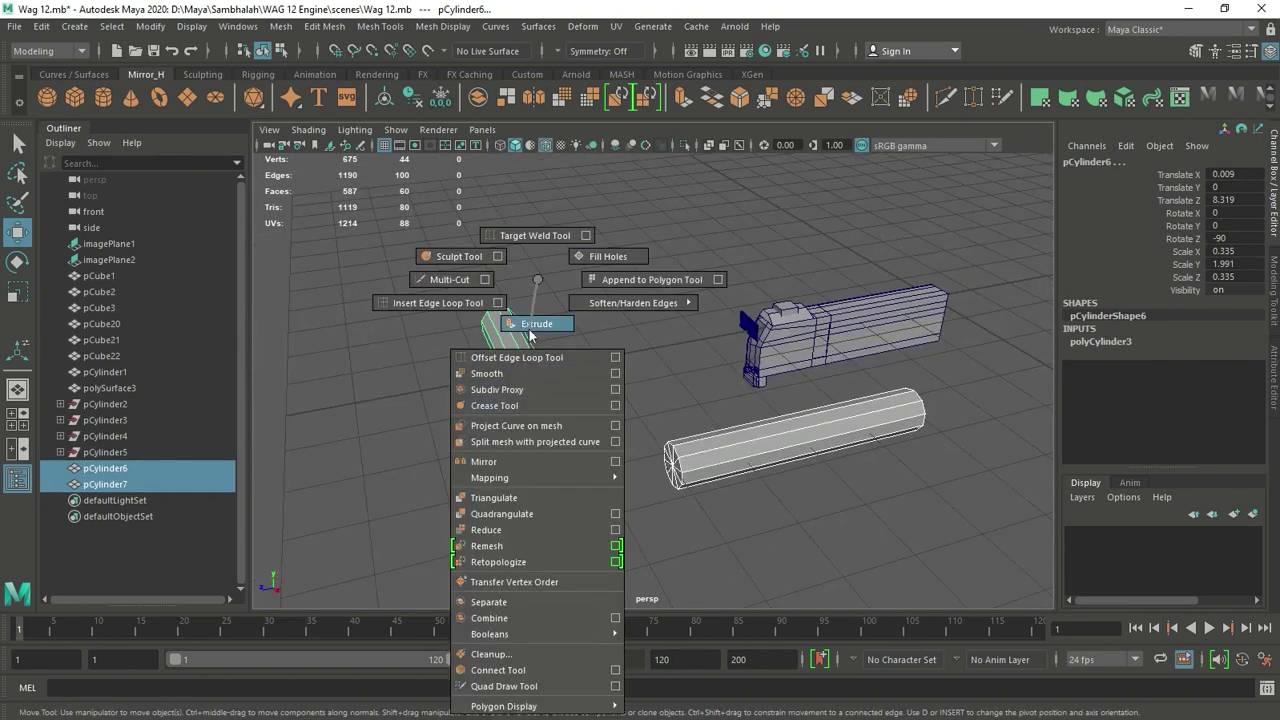
shift+right_drag(520, 620, 520, 620)
right_drag(540, 300, 540, 330)
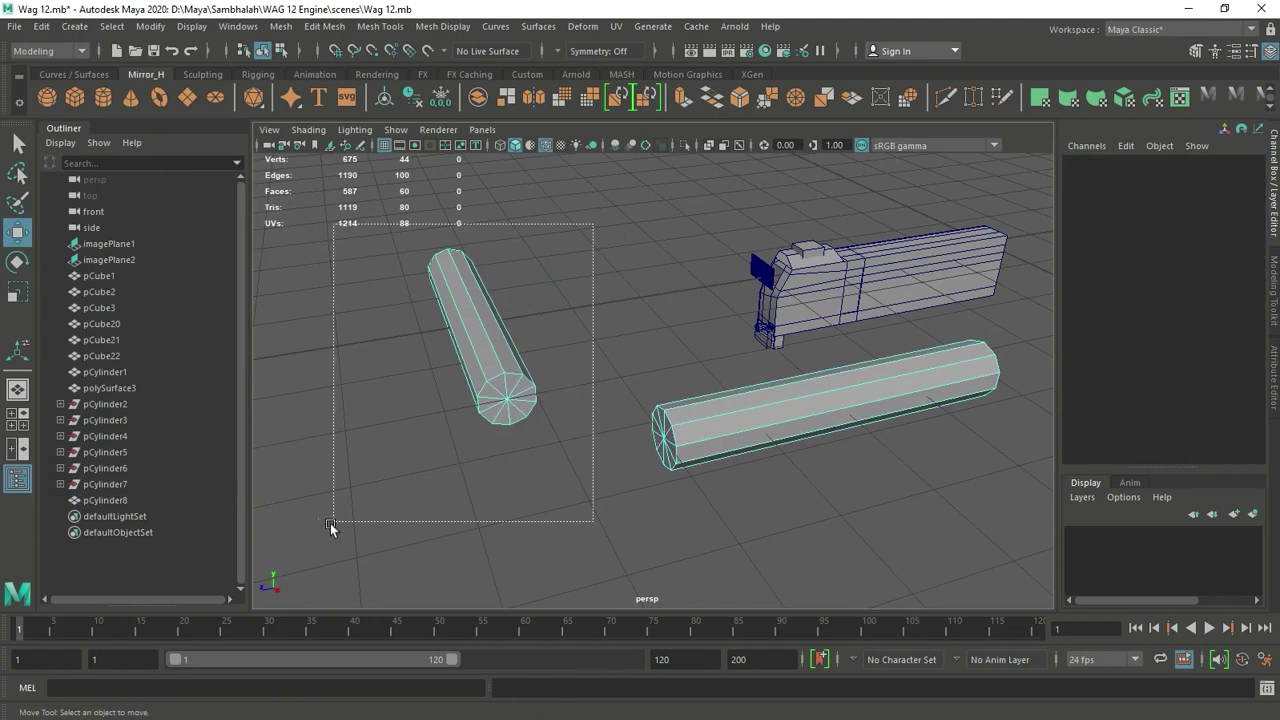
drag(332, 222, 624, 314)
key(Delete)
drag(1034, 320, 632, 598)
ctrl+drag(1029, 543, 940, 265)
key(Delete)
Step: Bridge the two open border loops with a Blend curve of 3 divisions
double_click(662, 420)
shift+double_click(490, 376)
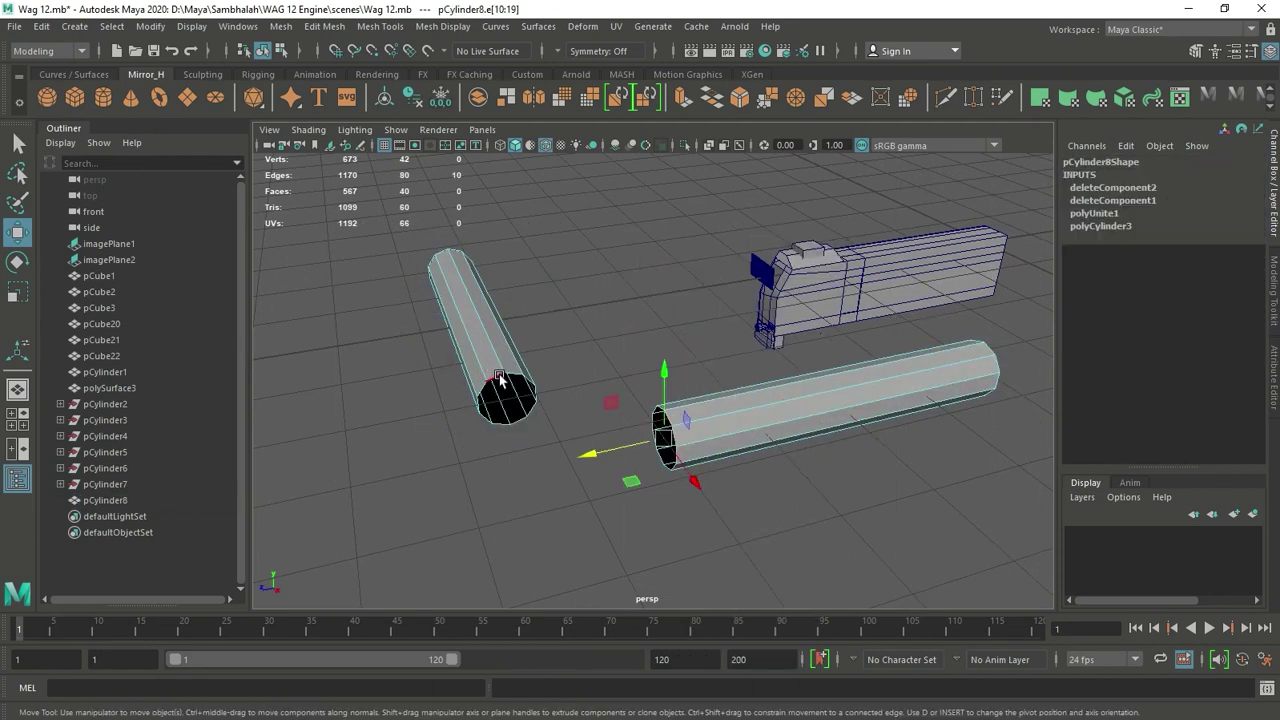
shift+right_drag(565, 352, 567, 590)
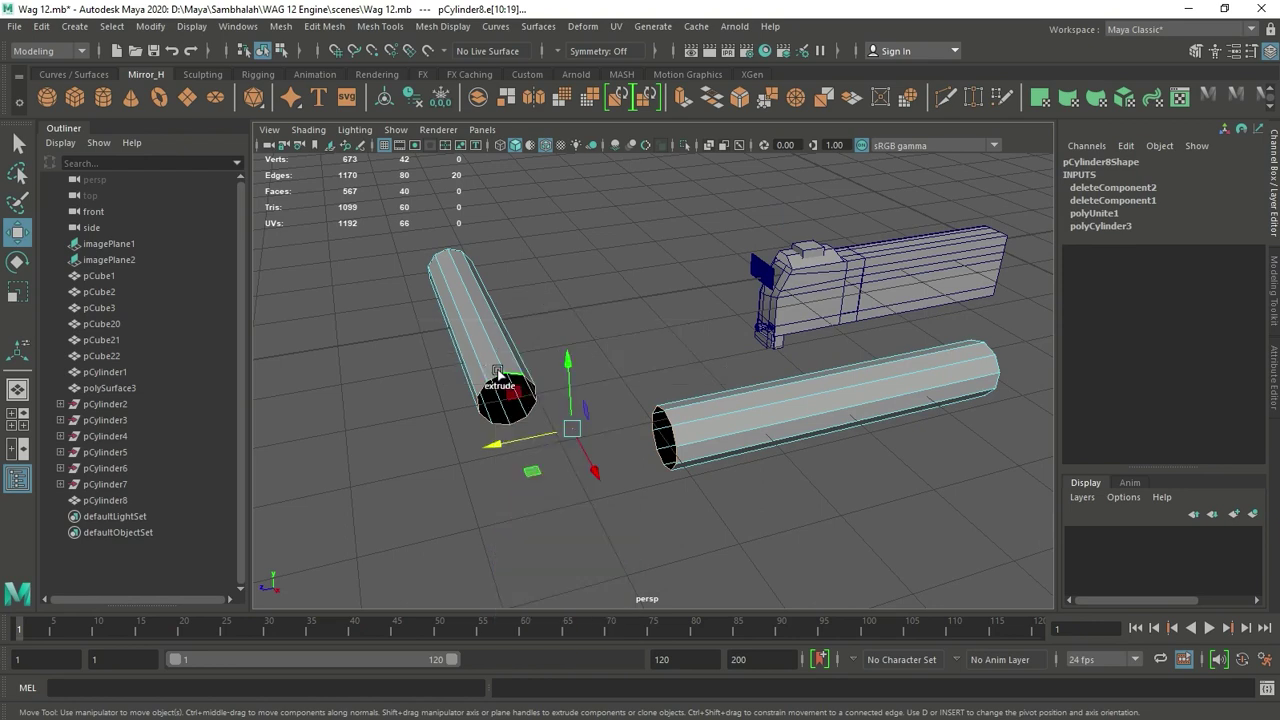
shift+right_drag(565, 355, 527, 546)
click(859, 491)
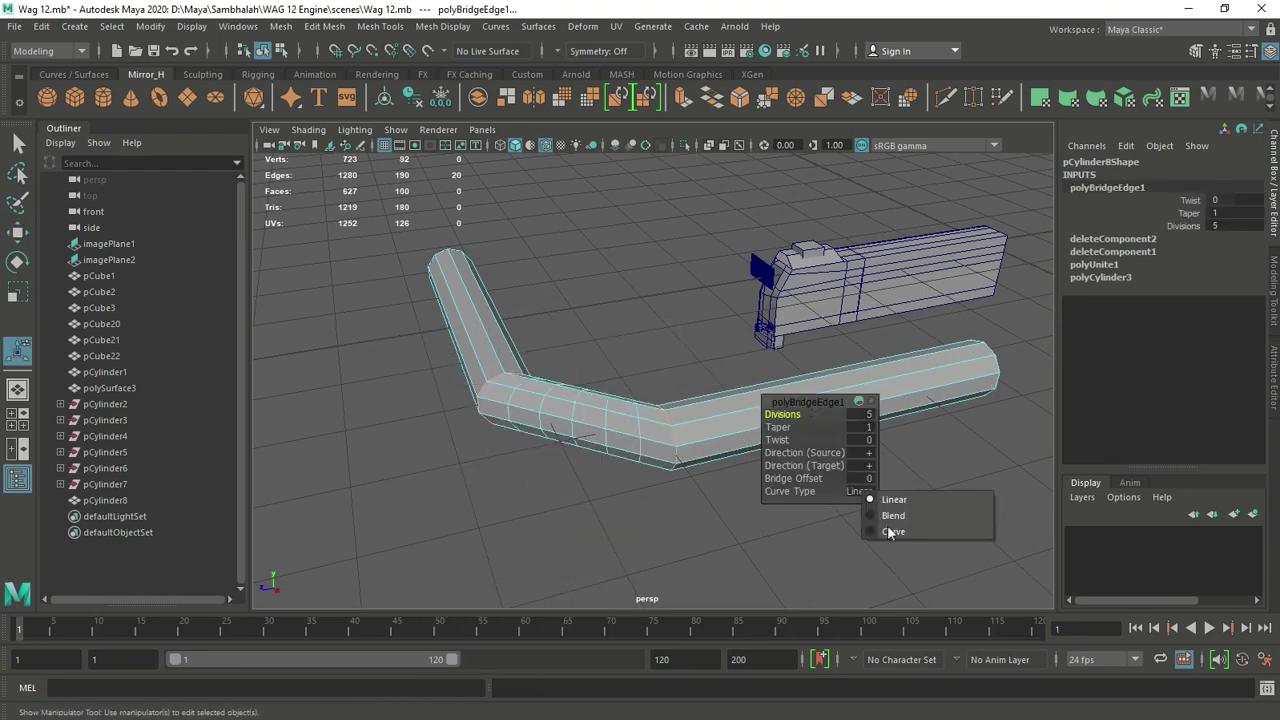
click(893, 517)
alt+drag(890, 530, 760, 415)
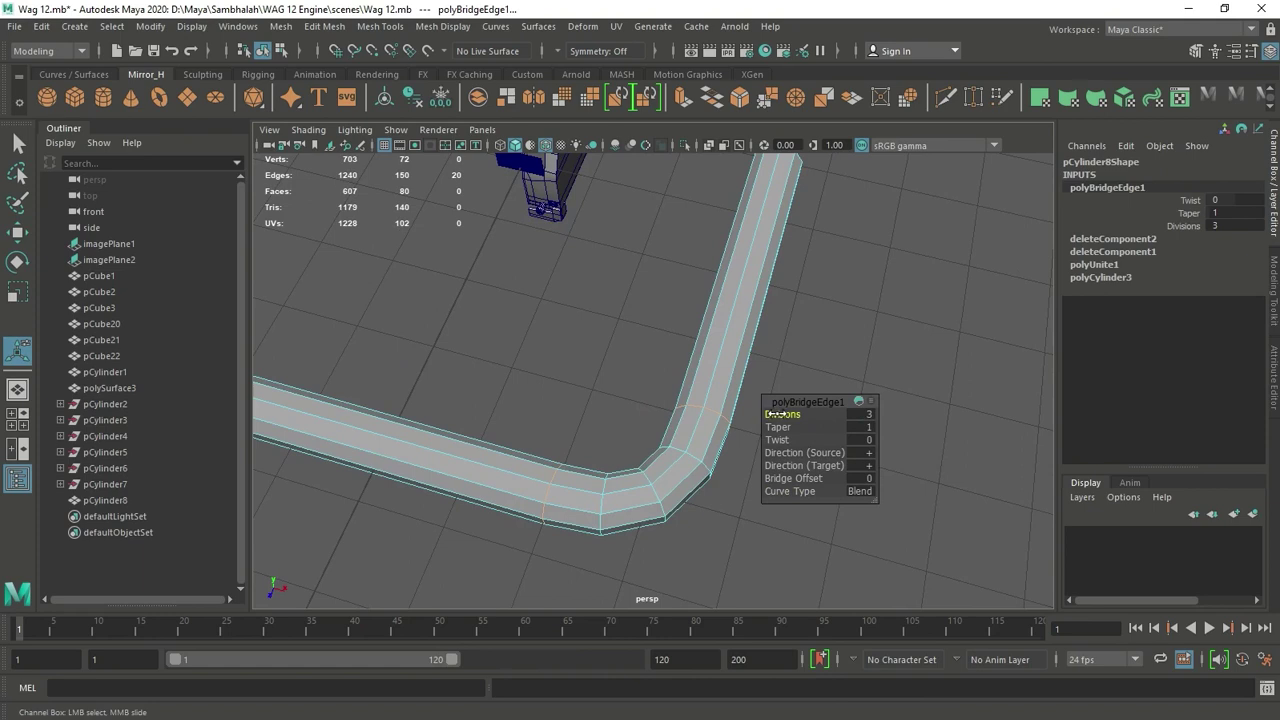
mouse_move(770, 414)
alt+mouse_down()
mouse_move(714, 457)
mouse_move(560, 409)
mouse_move(717, 360)
mouse_move(617, 275)
alt+mouse_up()
Step: Pull the end vertices of one pipe leg in along Z to shorten that straight section
right_drag(617, 275, 600, 286)
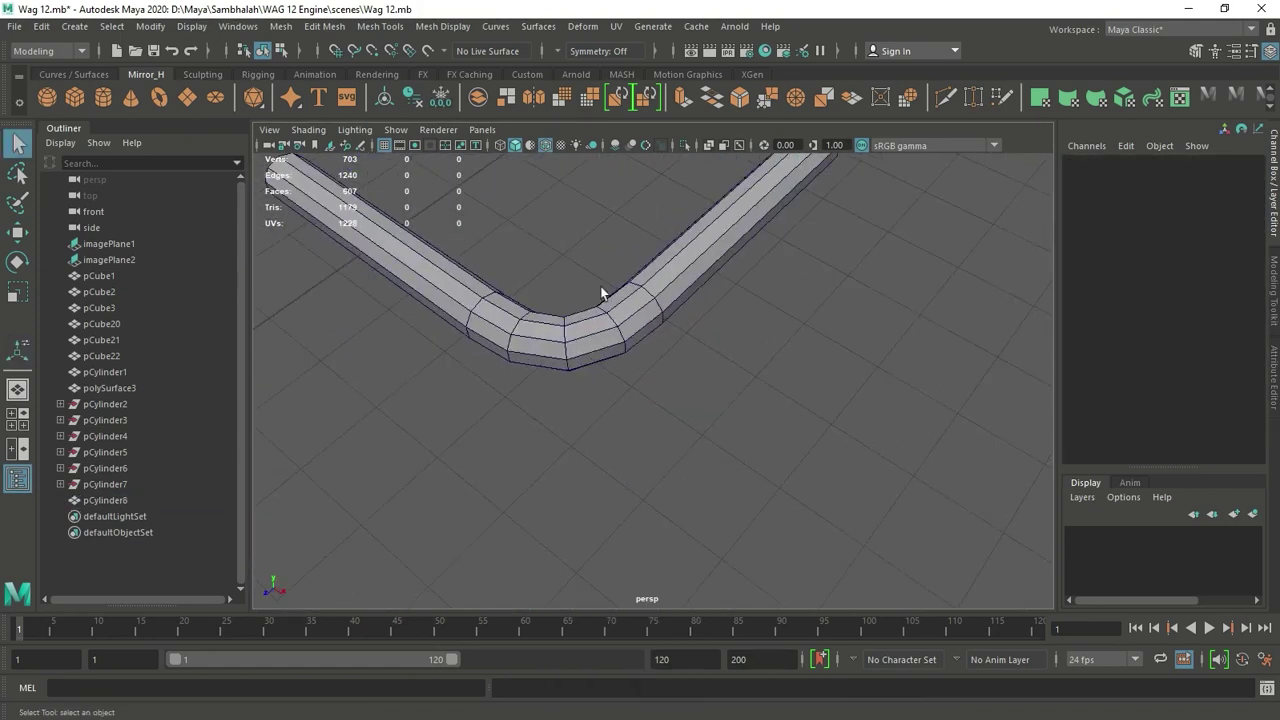
click(600, 286)
key(w)
key(space)
right_drag(714, 284, 645, 263)
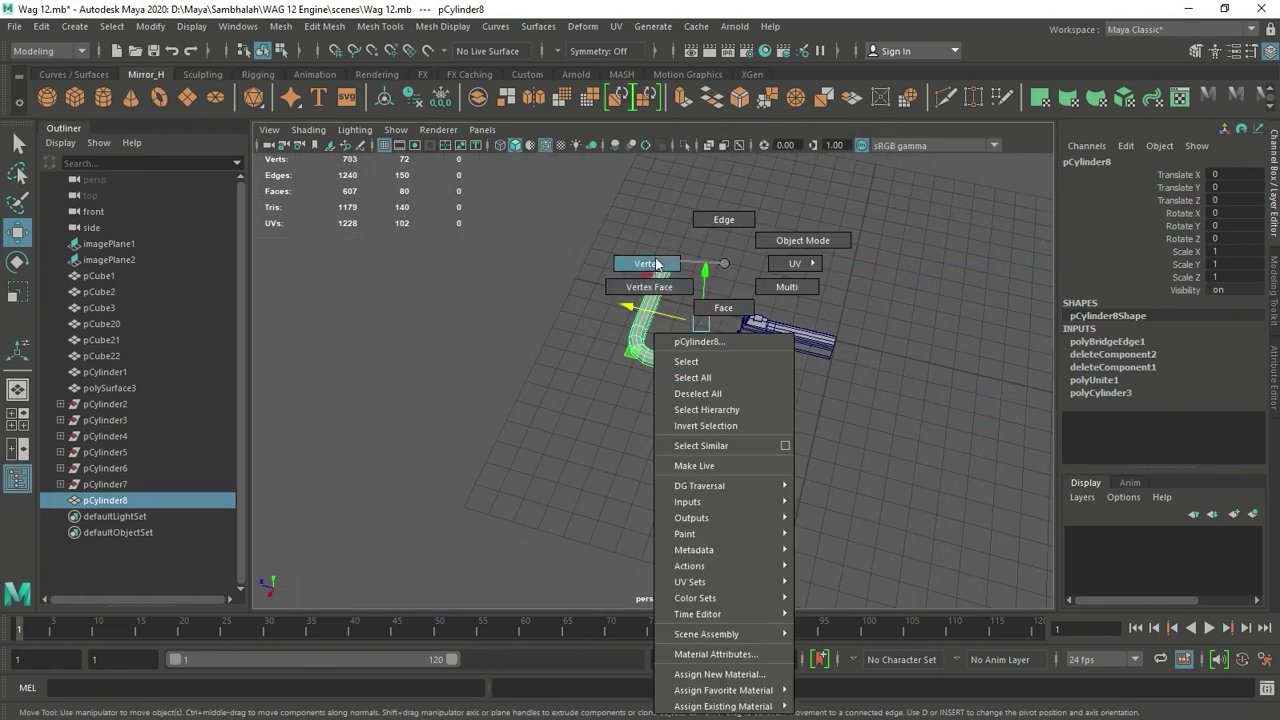
drag(848, 305, 729, 398)
scroll(913, 310, up, 3)
drag(913, 310, 952, 281)
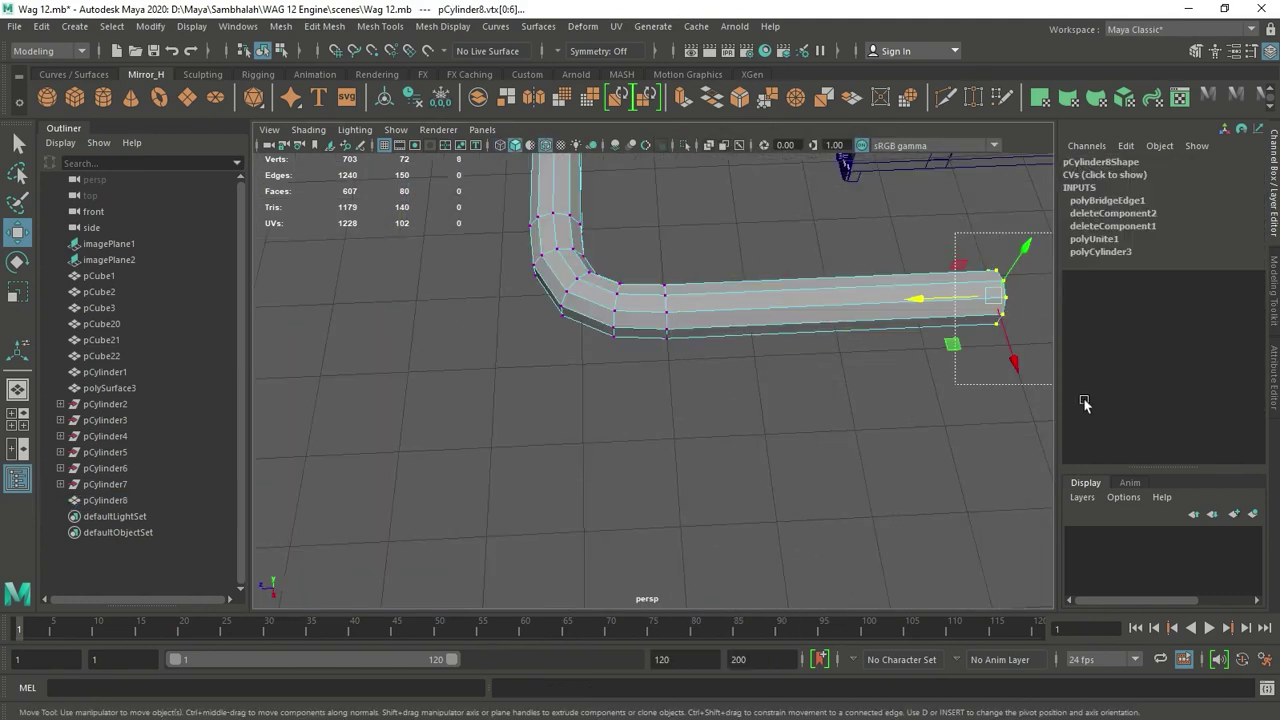
alt+drag(952, 395, 620, 361)
mouse_move(700, 443)
mouse_down()
mouse_move(955, 298)
mouse_move(720, 325)
mouse_up()
middle_drag(720, 325, 455, 355)
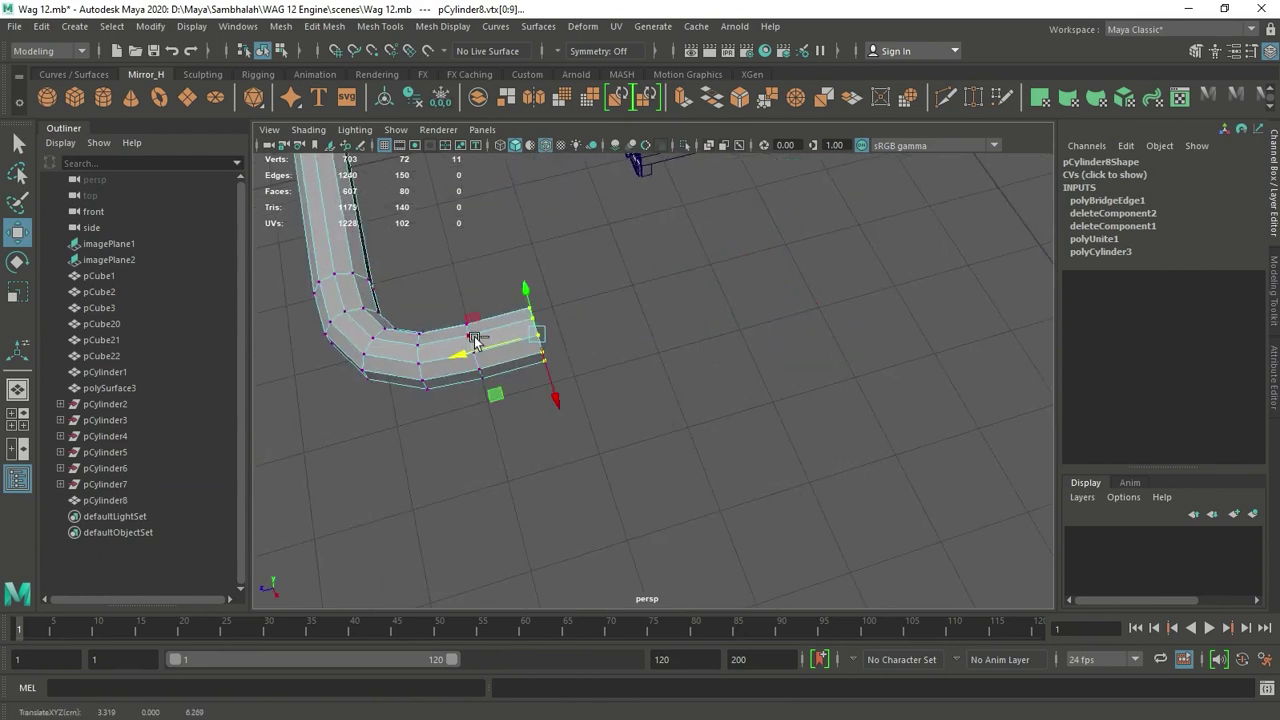
key(F8)
key(space)
key(space)
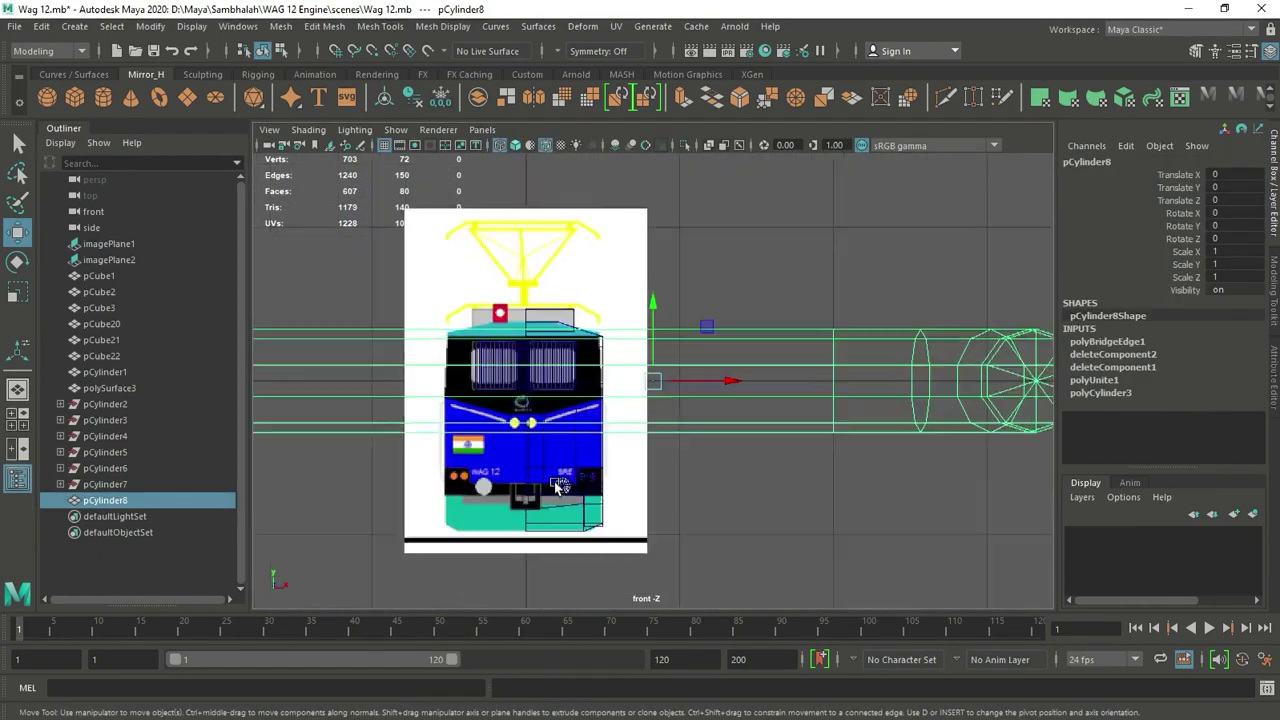
Step: Shrink the bent pipe to about 0.03 scale and place it on the slanted white stripe
scroll(558, 487, up, 3)
key(r)
middle_drag(558, 487, 30, 148)
middle_drag(640, 395, 580, 395)
key(w)
scroll(657, 380, up, 3)
middle_drag(857, 314, 565, 365)
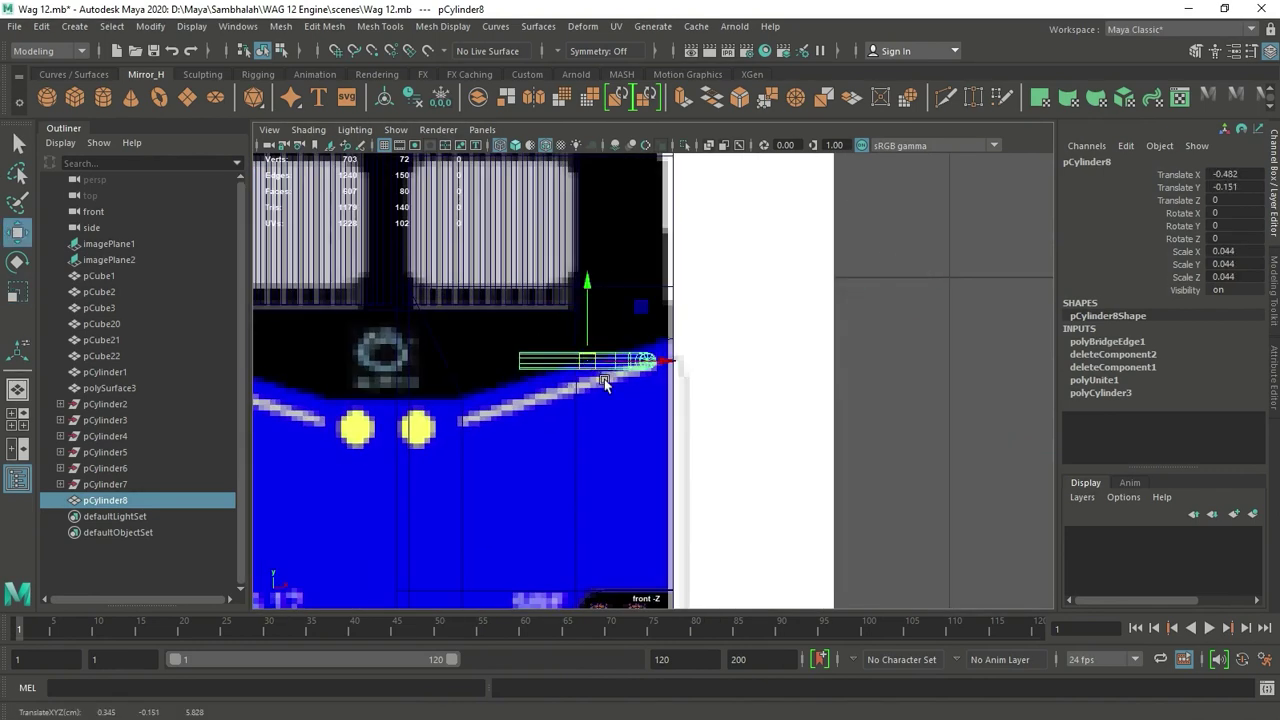
scroll(604, 383, up, 3)
key(r)
mouse_move(528, 343)
mouse_down()
mouse_move(480, 336)
mouse_move(565, 350)
mouse_up()
key(w)
scroll(678, 435, down, 5)
scroll(678, 435, up, 4)
Step: Make a spare copy with Ctrl+D, move it up out of the way, and reposition the original on the stripe
key(ctrl+d)
drag(648, 379, 750, 262)
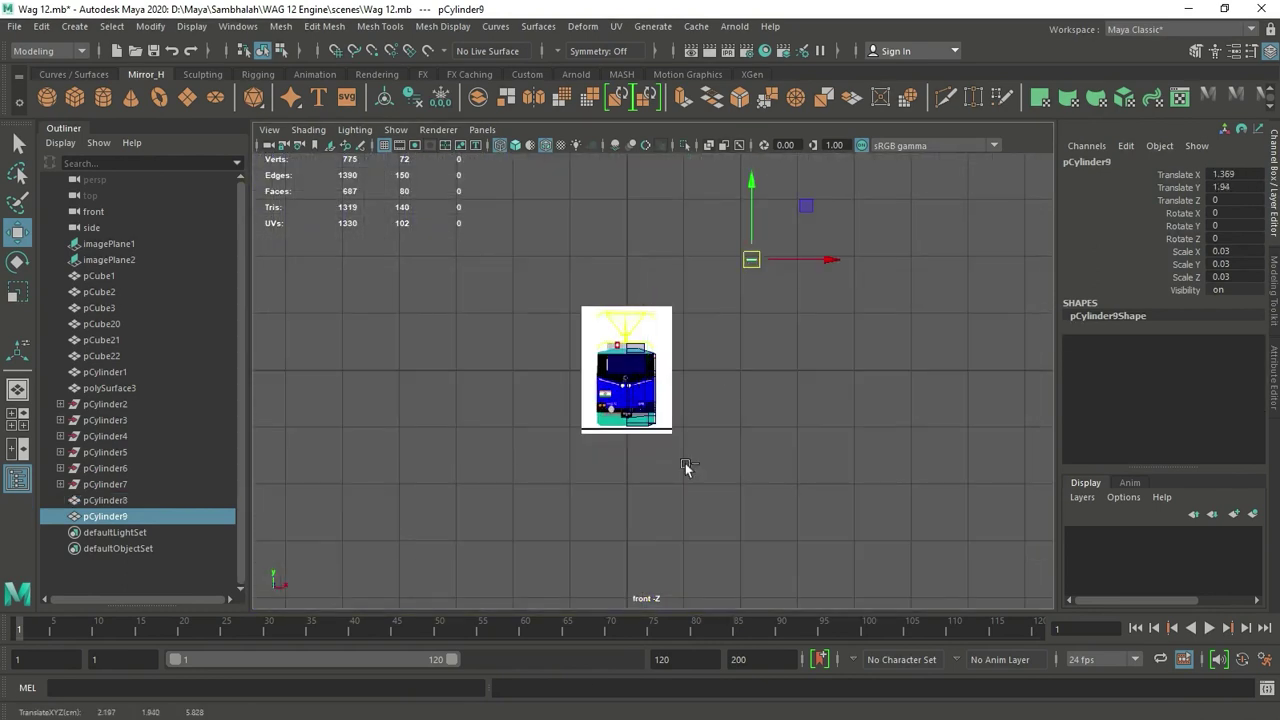
scroll(685, 463, up, 3)
drag(855, 200, 627, 209)
scroll(627, 209, up, 3)
scroll(614, 429, up, 4)
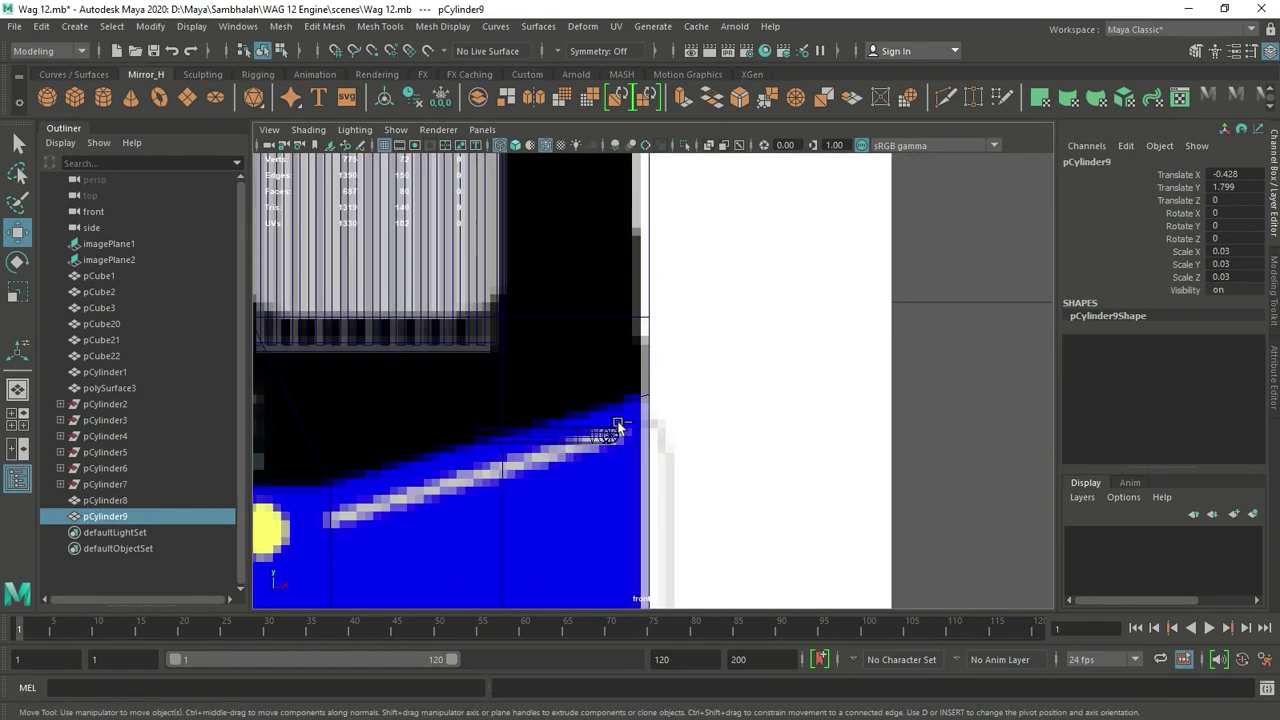
click(612, 440)
scroll(556, 305, up, 2)
mouse_move(556, 307)
mouse_down()
mouse_move(484, 370)
mouse_move(464, 370)
mouse_move(527, 301)
mouse_up()
Step: Nudge the pipe along the stripe and tilt it about 17.3° on Z
key(r)
key(w)
key(r)
mouse_move(600, 318)
mouse_down()
mouse_move(625, 322)
mouse_move(660, 295)
mouse_move(494, 362)
mouse_up()
key(w)
key(e)
key(w)
alt+middle_drag(643, 378, 858, 363)
Step: Stretch the pipe's right-end vertices up along the stripe
right_drag(714, 274, 737, 222)
drag(680, 300, 866, 397)
middle_drag(733, 285, 926, 256)
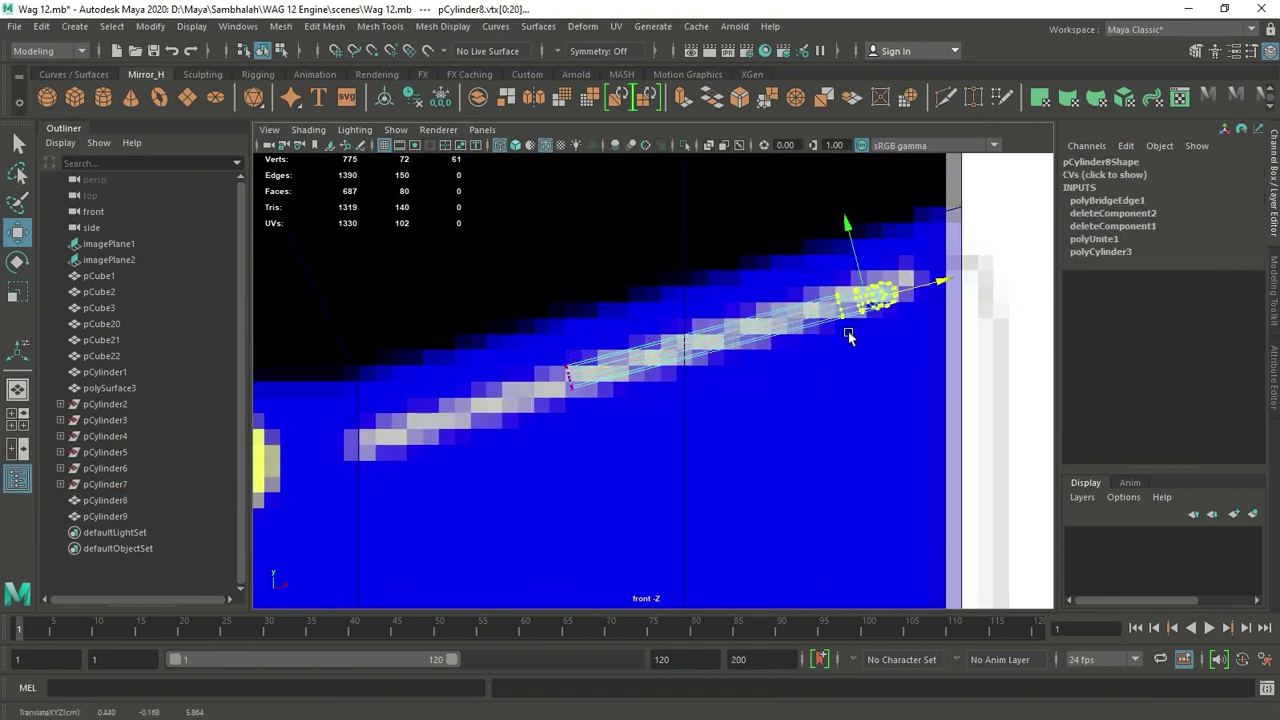
alt+middle_drag(848, 335, 793, 330)
drag(265, 400, 333, 430)
right_drag(500, 263, 590, 240)
Step: Fine-tune the pipe on the stripe and select an edge along it in perspective view
key(e)
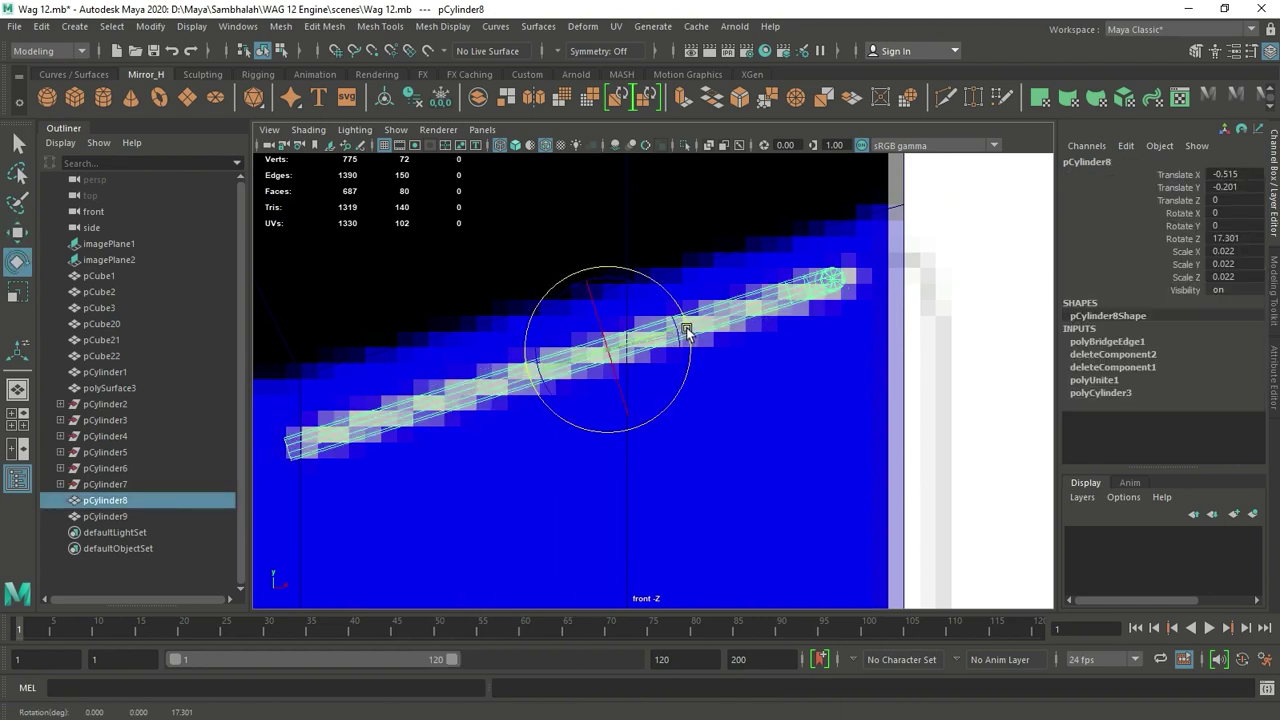
key(w)
drag(609, 356, 614, 357)
alt+middle_drag(490, 390, 598, 360)
right_drag(665, 345, 666, 218)
mouse_move(696, 347)
shift+right_down()
mouse_move(757, 303)
mouse_move(585, 330)
shift+right_up()
shift+right_drag(862, 232, 862, 233)
key(ctrl+z)
key(f)
mouse_move(686, 390)
right_down()
mouse_move(677, 344)
mouse_move(581, 324)
right_up()
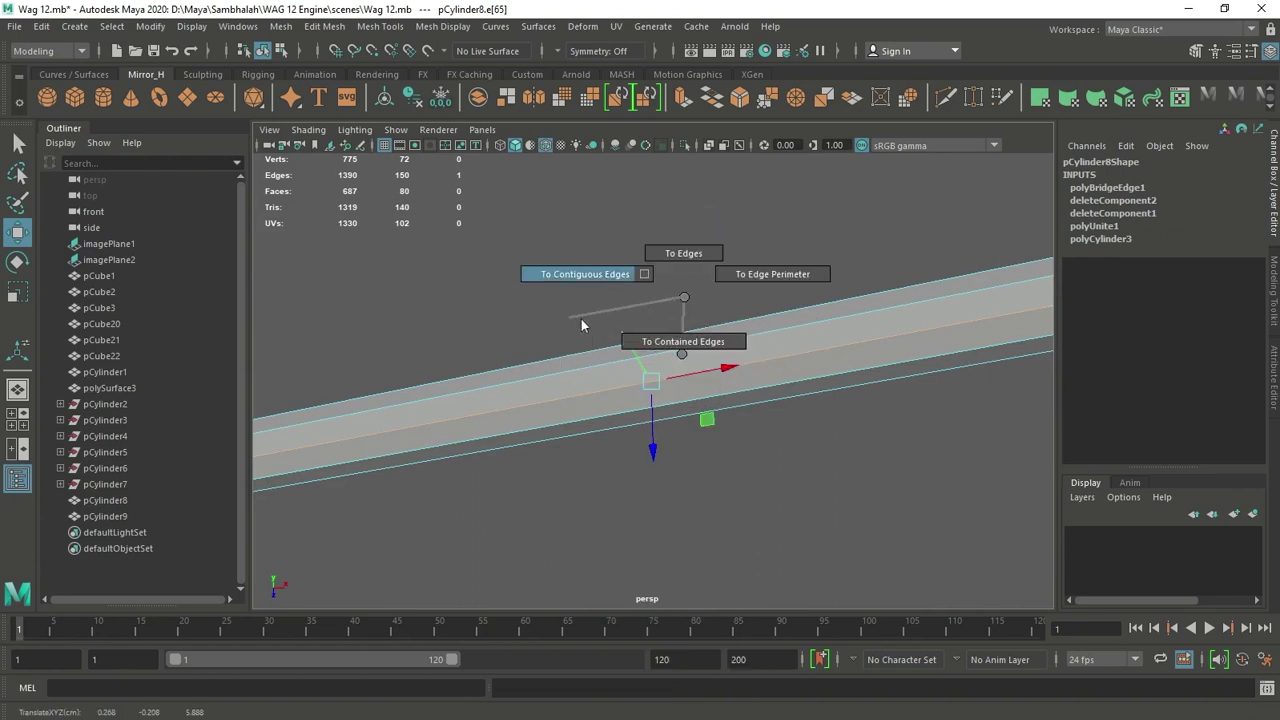
Step: Split the pipe's edge ring to insert an extra edge loop
shift+right_drag(698, 316, 683, 341)
click(651, 392)
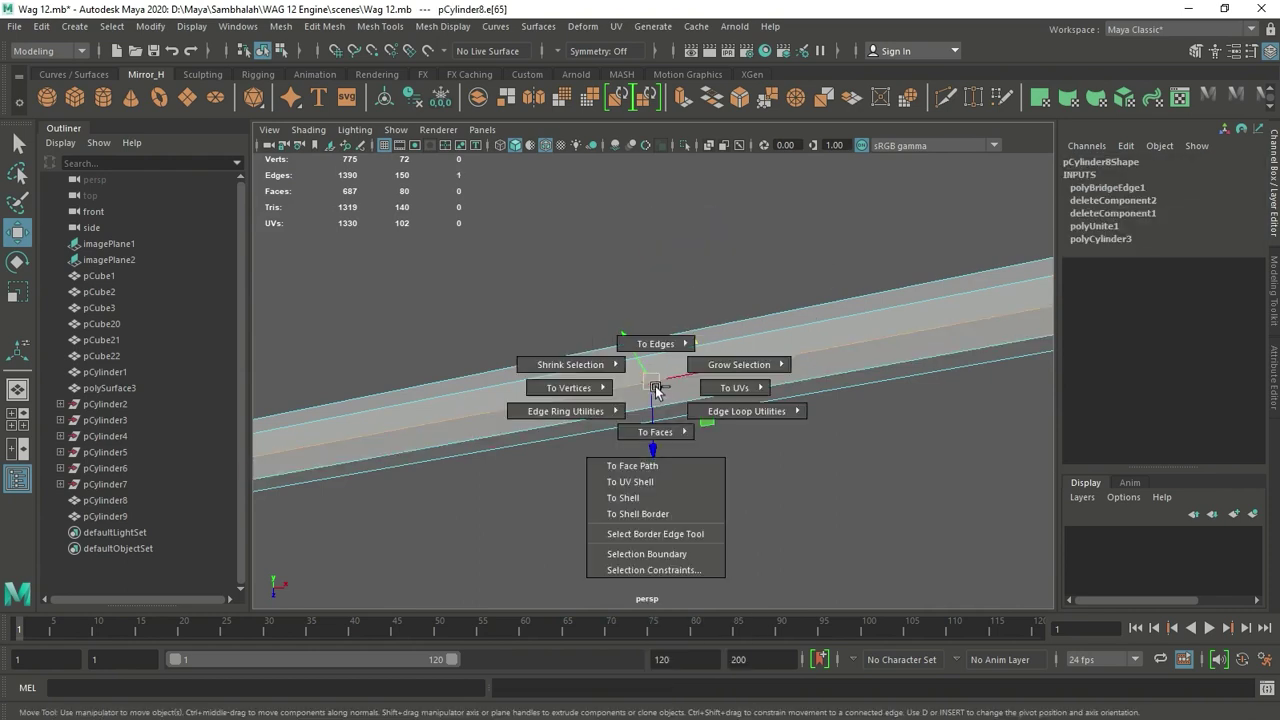
shift+right_drag(651, 392, 593, 435)
scroll(593, 435, down, 10)
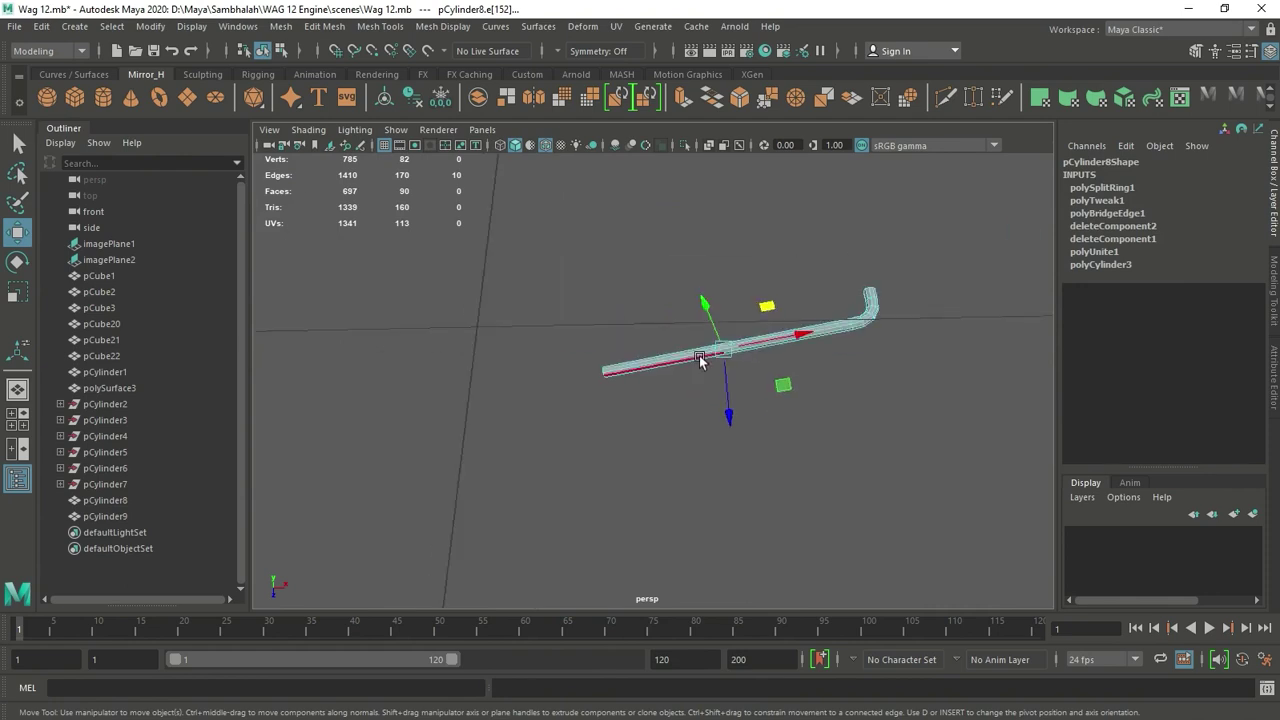
key(Delete)
drag(551, 314, 677, 448)
drag(545, 322, 670, 447)
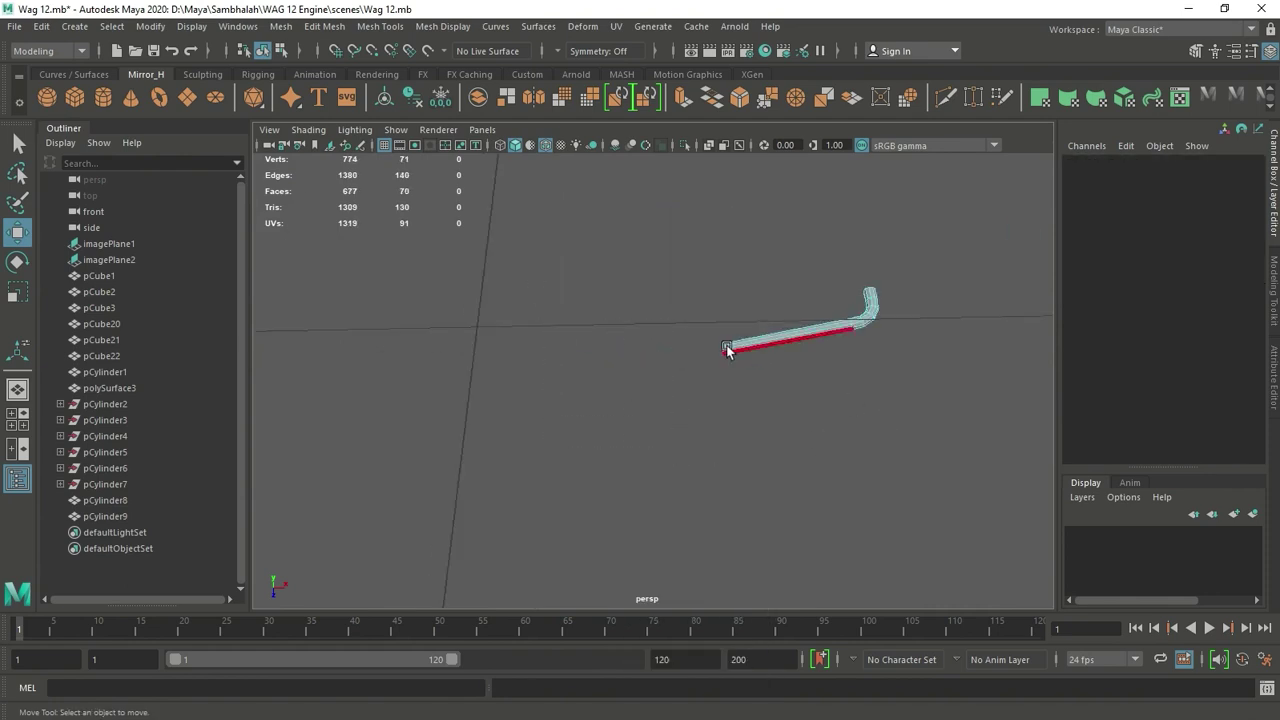
scroll(727, 349, up, 5)
Step: Pull the bent end's vertices inward toward the curved corner to shorten the short leg
mouse_move(886, 321)
alt+mouse_down()
mouse_move(658, 408)
mouse_move(748, 417)
alt+mouse_up()
right_drag(739, 262, 654, 266)
alt+drag(654, 266, 788, 357)
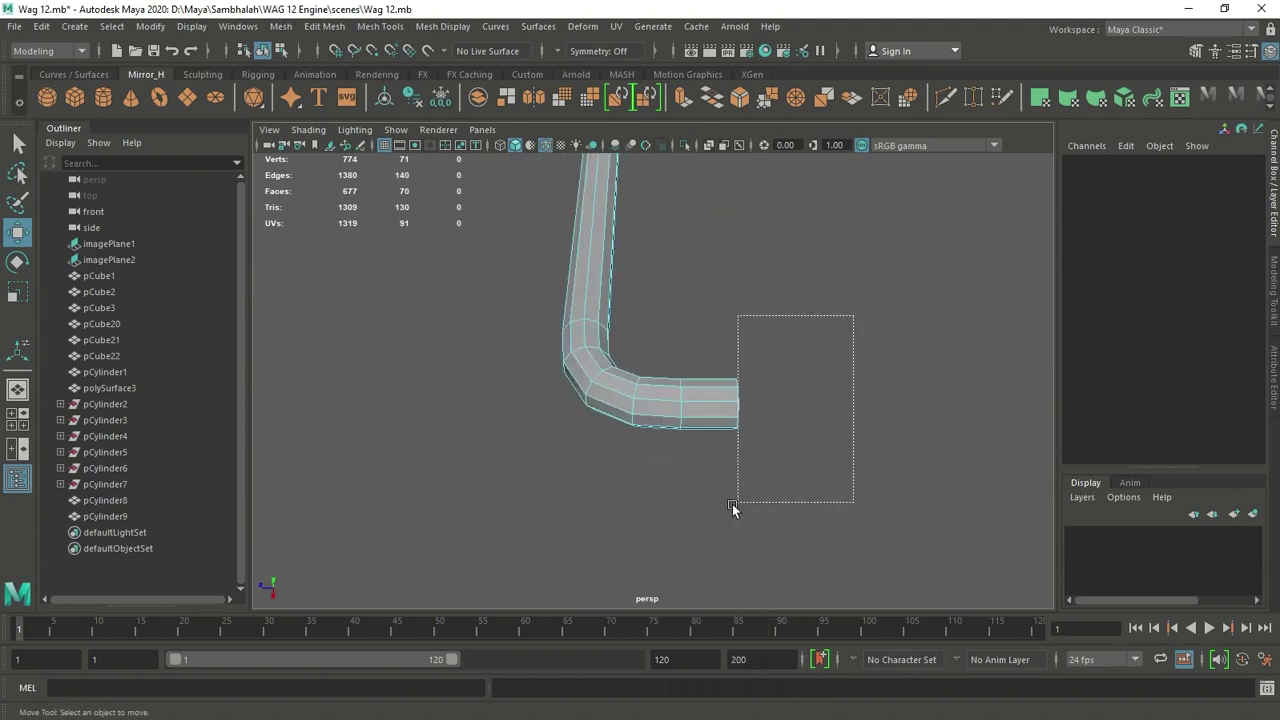
drag(853, 316, 732, 504)
mouse_move(733, 412)
alt+mouse_down()
mouse_move(908, 321)
mouse_move(743, 514)
mouse_move(832, 516)
mouse_move(699, 378)
mouse_move(752, 376)
alt+mouse_up()
middle_drag(662, 488, 642, 412)
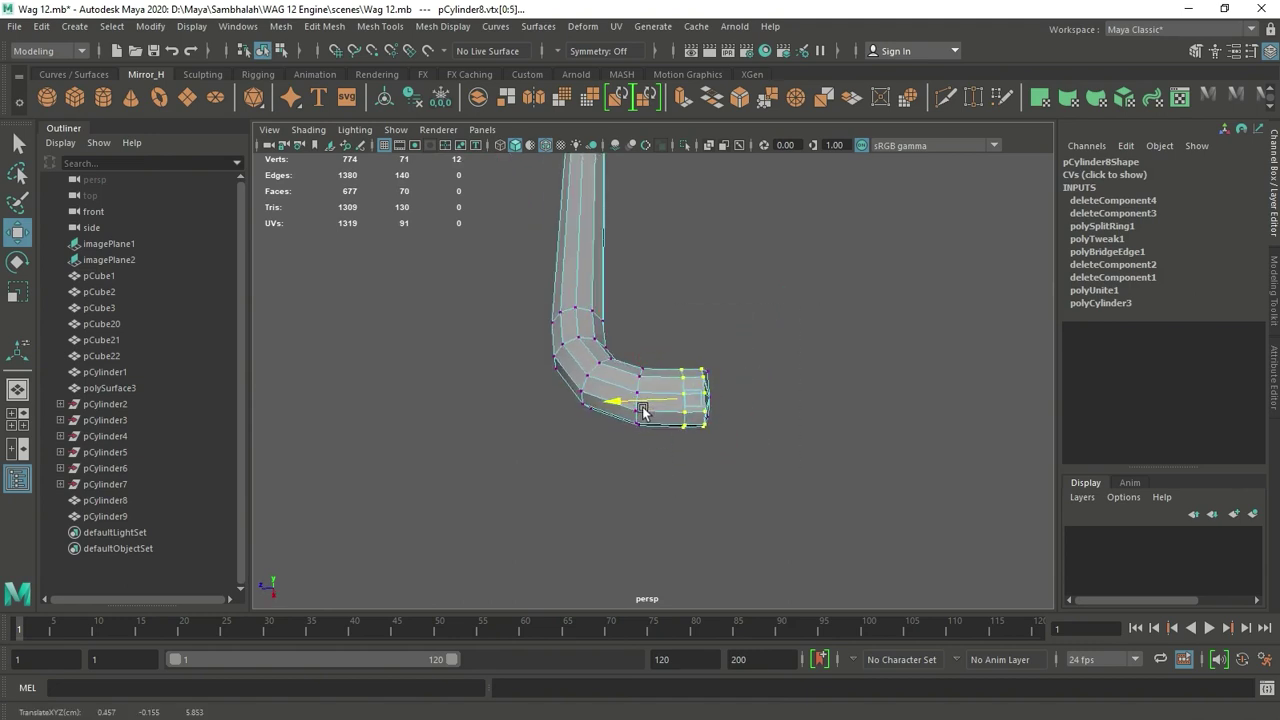
mouse_move(744, 405)
alt+mouse_down()
mouse_move(628, 395)
mouse_move(633, 460)
alt+mouse_up()
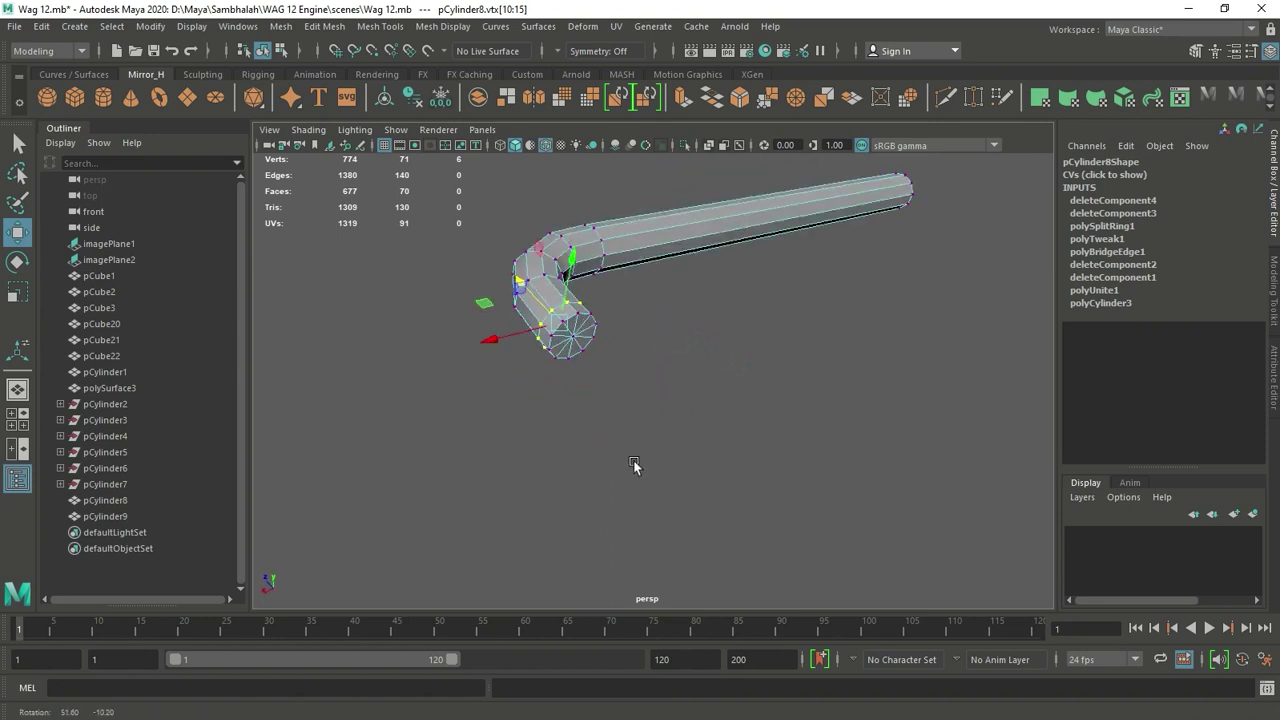
right_drag(690, 320, 759, 250)
mouse_move(759, 250)
alt+mouse_down()
mouse_move(708, 429)
mouse_move(695, 324)
alt+mouse_up()
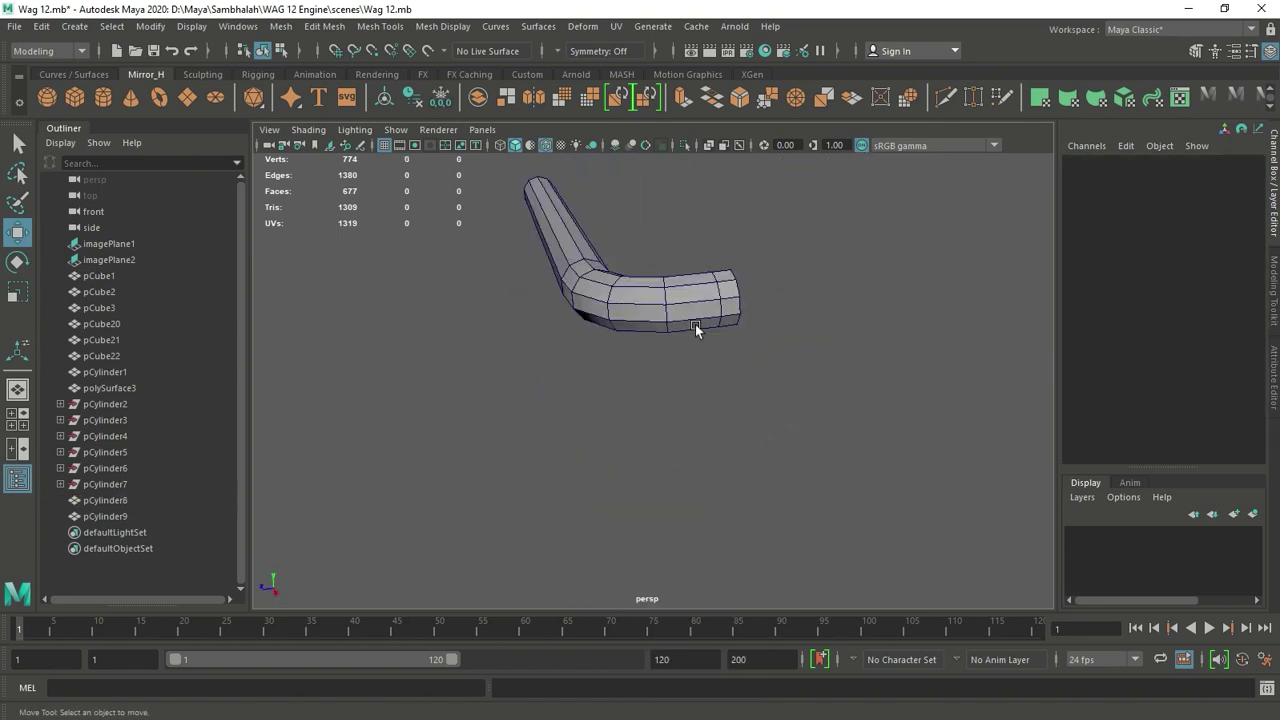
key(space)
key(space)
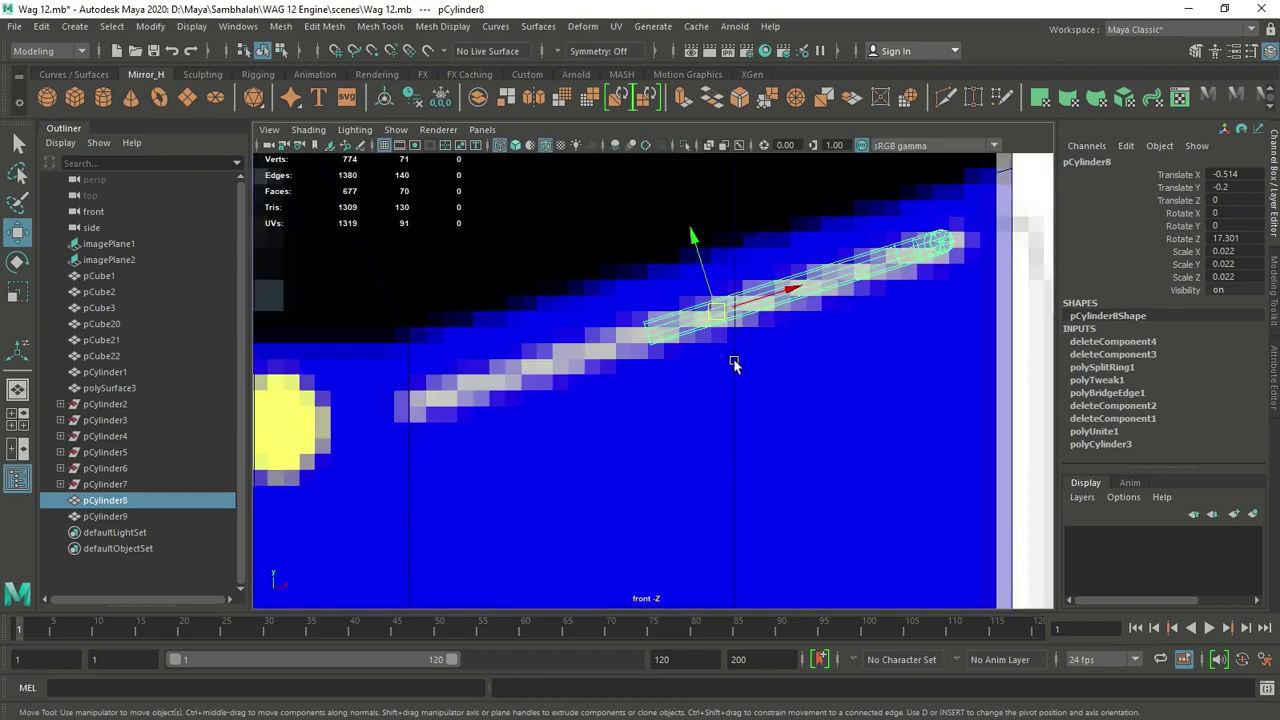
Step: Mirror the bent pipe with Axis Position set to Object
shift+right_drag(777, 280, 779, 331)
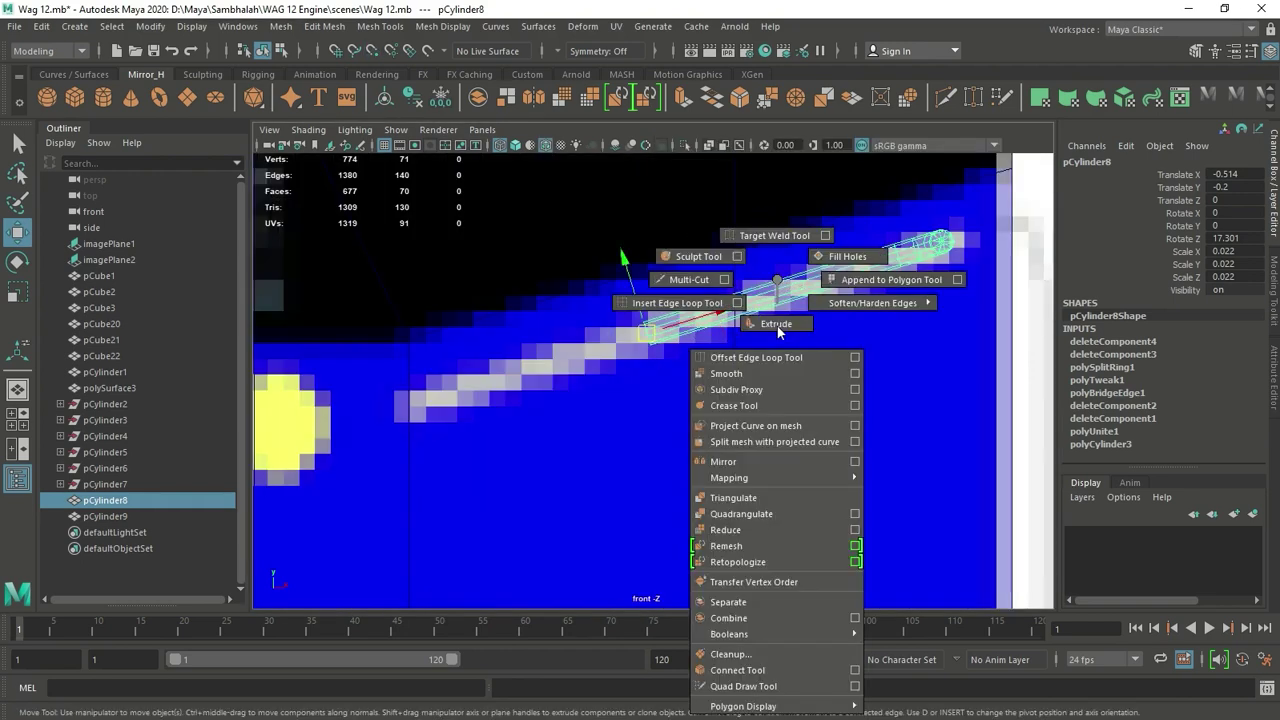
click(745, 461)
click(880, 428)
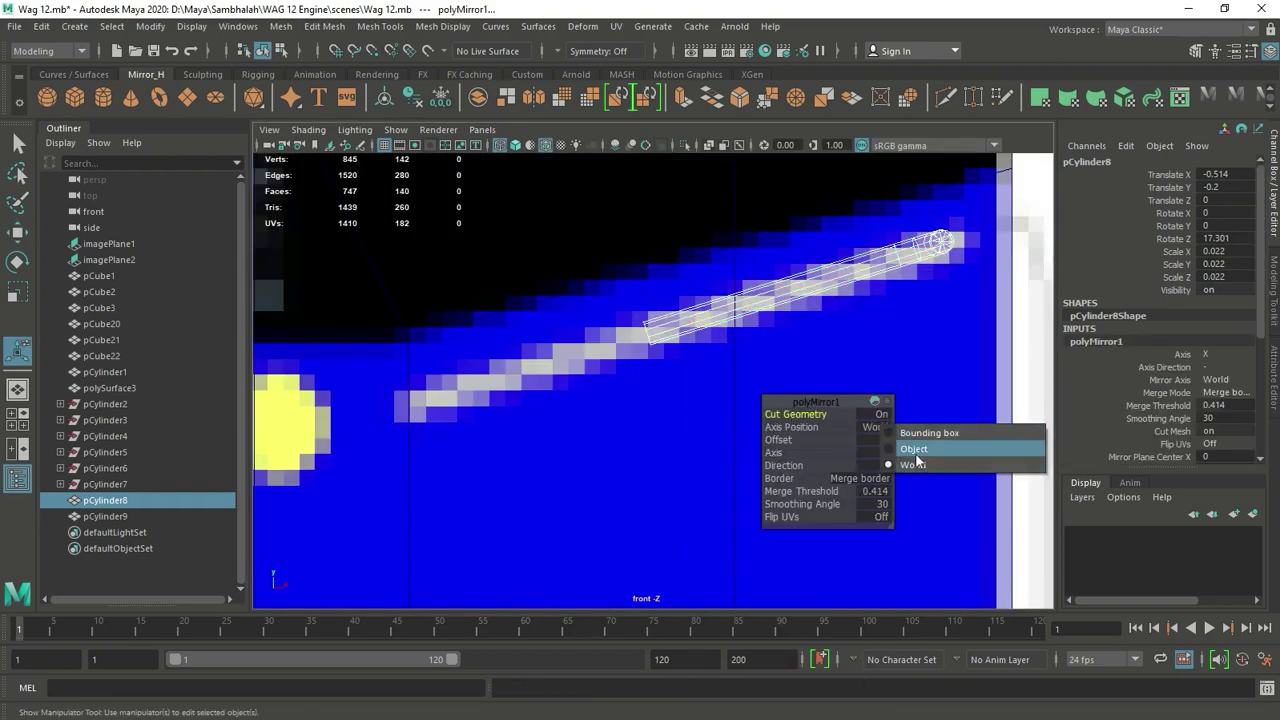
click(915, 456)
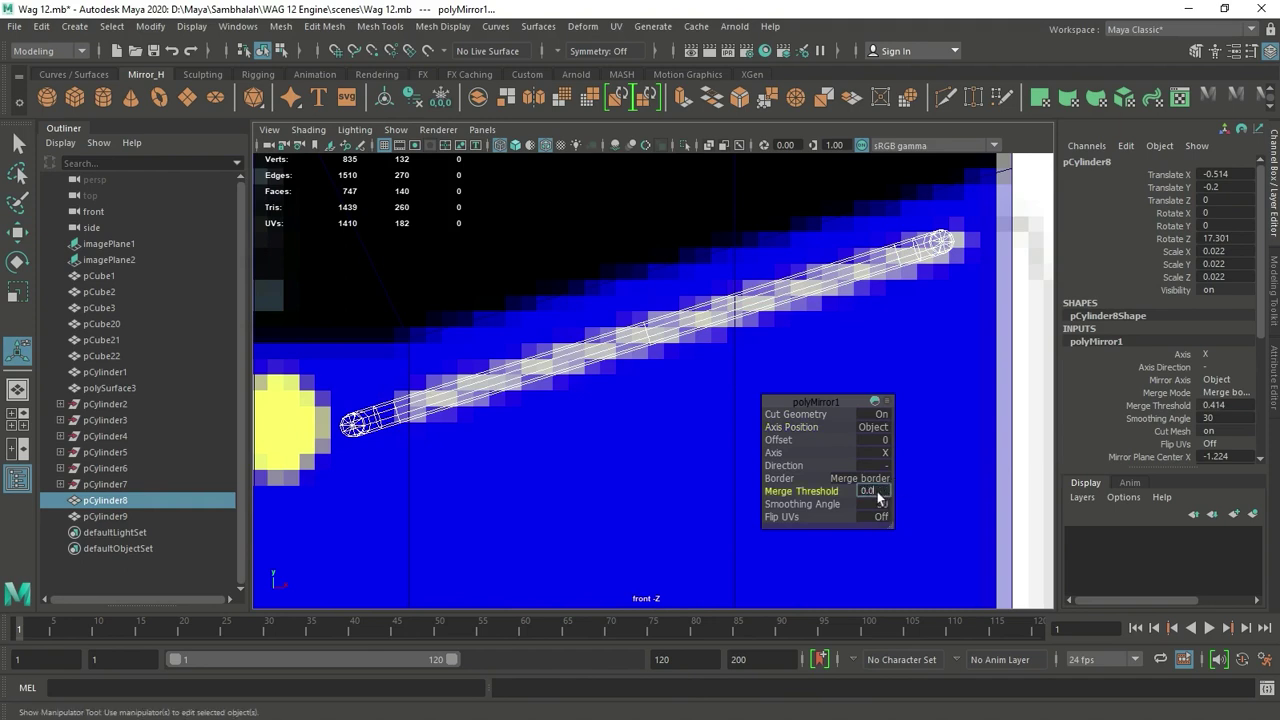
Step: Slide the vertices of one rail half along its length
click(391, 400)
right_drag(440, 266, 363, 277)
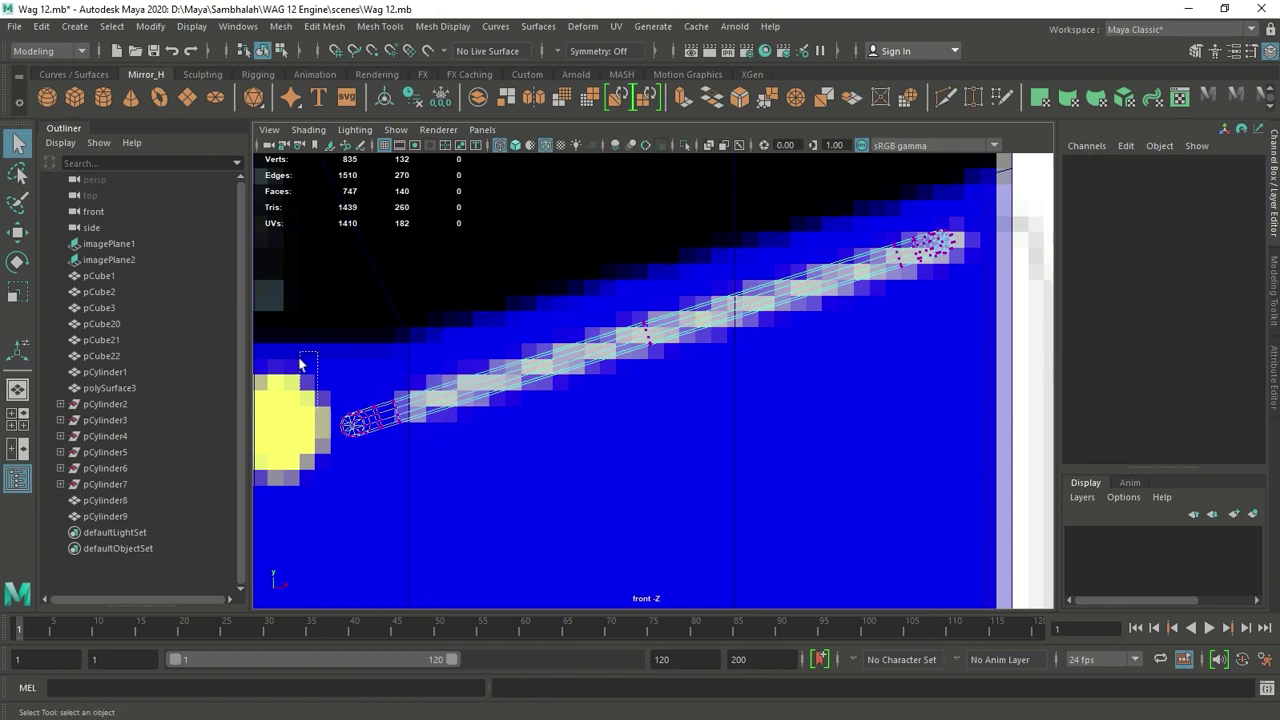
drag(325, 380, 464, 425)
key(w)
middle_drag(464, 425, 497, 376)
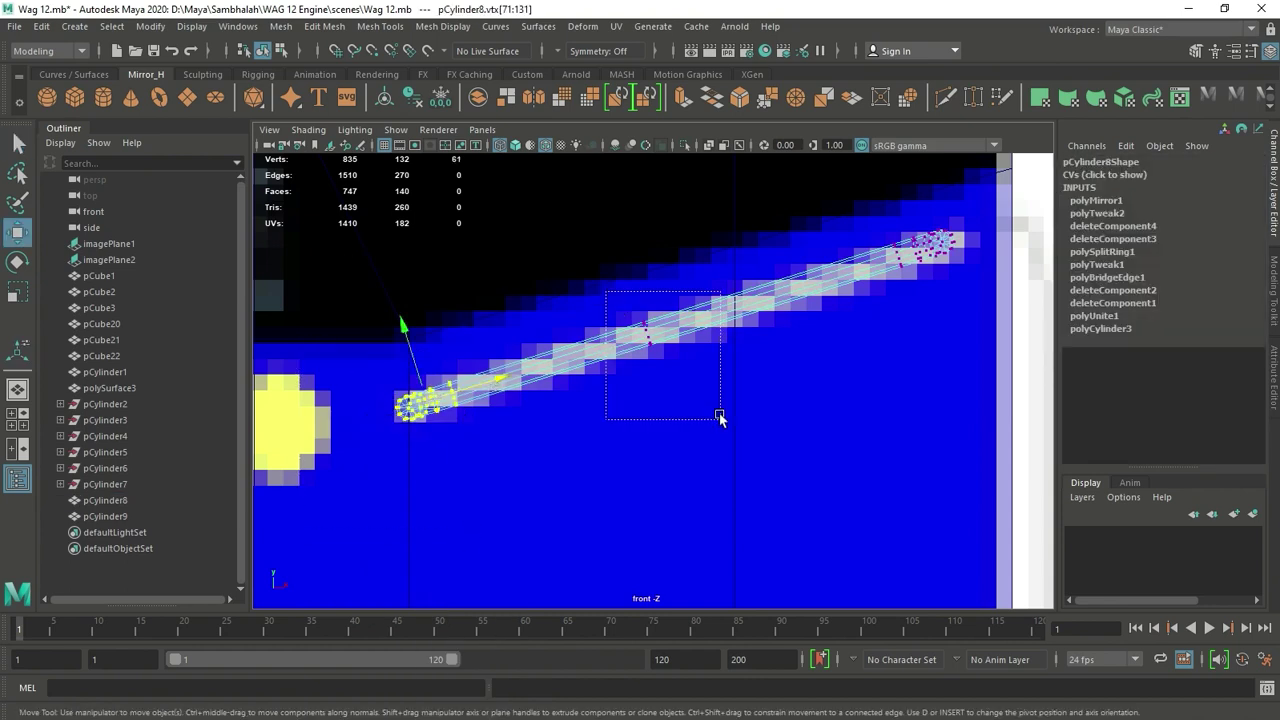
Step: Delete the extra seam edge loop in the middle of the rail
drag(605, 293, 720, 418)
key(space)
ctrl+right_drag(555, 200, 552, 116)
scroll(605, 322, up, 3)
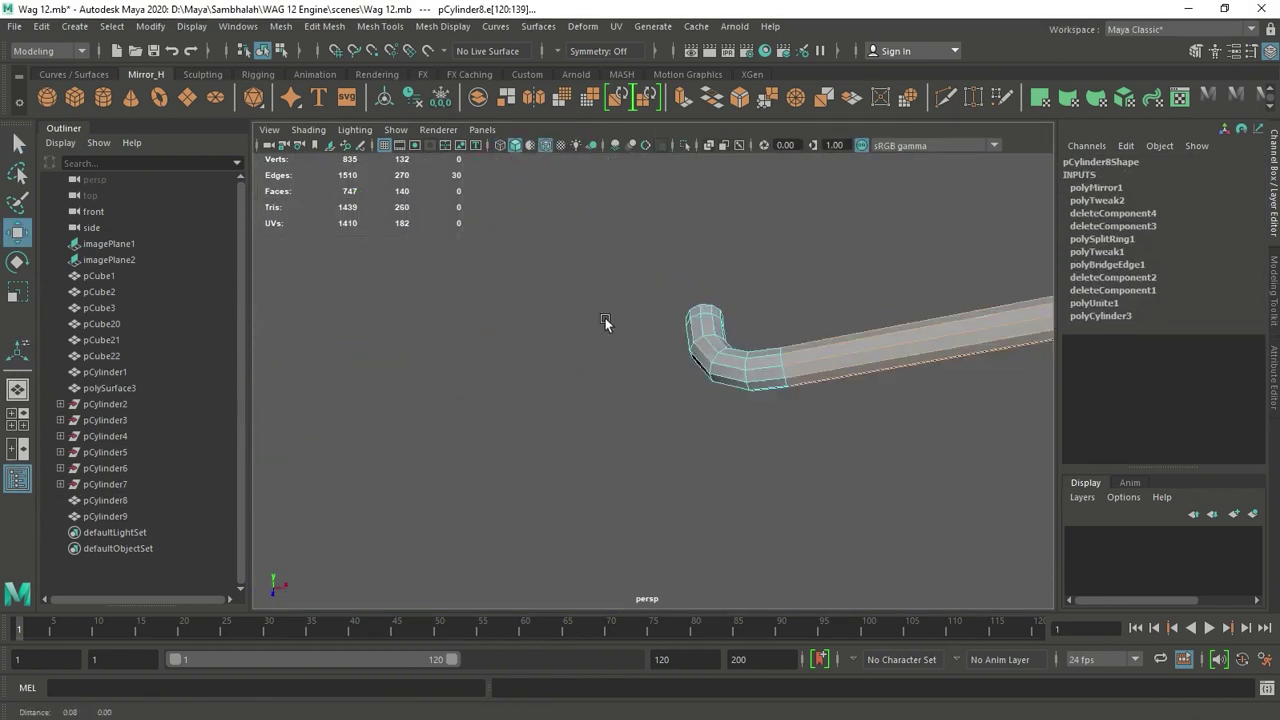
key(f)
shift+right_drag(661, 362, 651, 400)
Step: Select the whole handrail and delete its construction history
right_drag(650, 300, 709, 246)
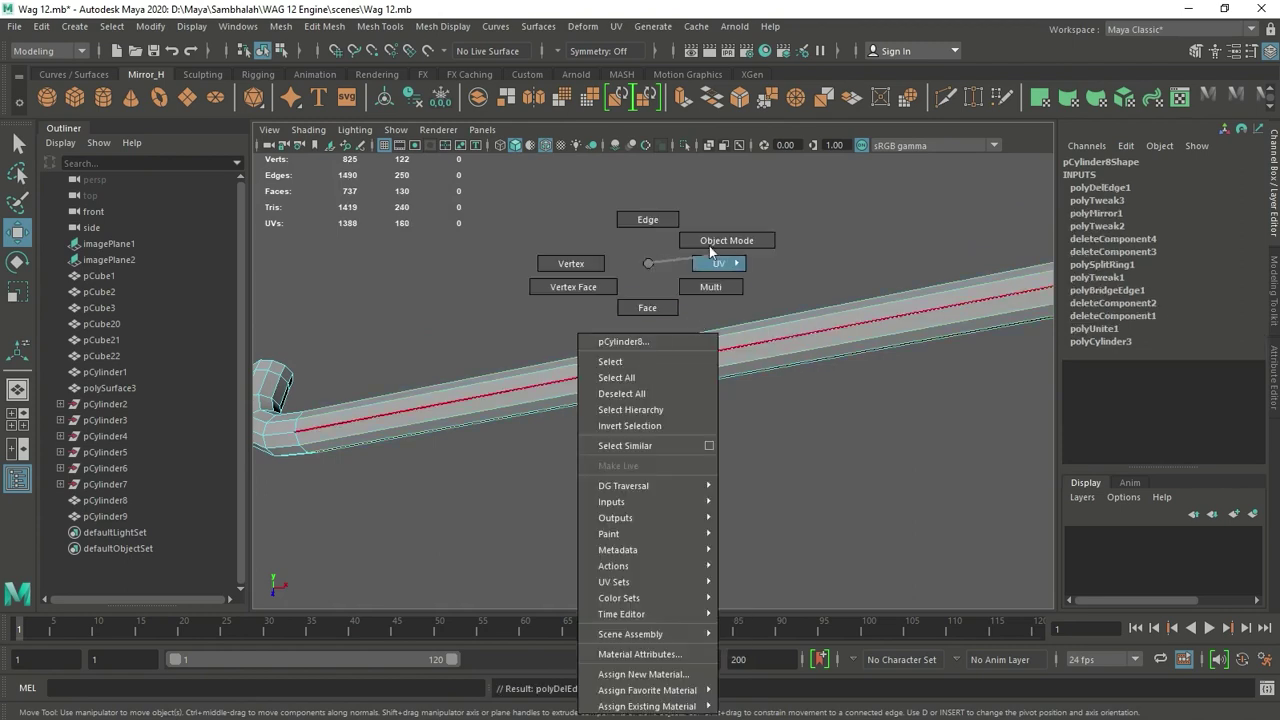
scroll(600, 358, down, 3)
click(42, 26)
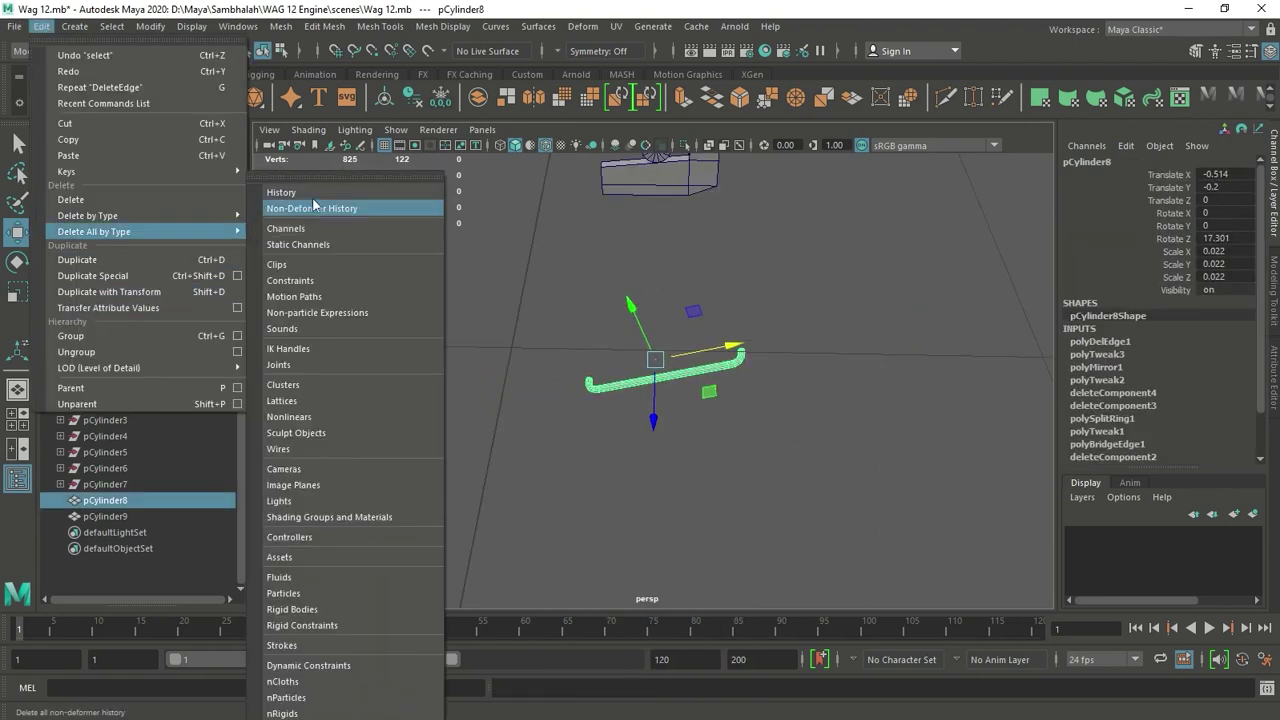
click(300, 207)
Step: Move the handrail sideways toward the locomotive in the side view
key(space)
key(space)
drag(586, 334, 660, 334)
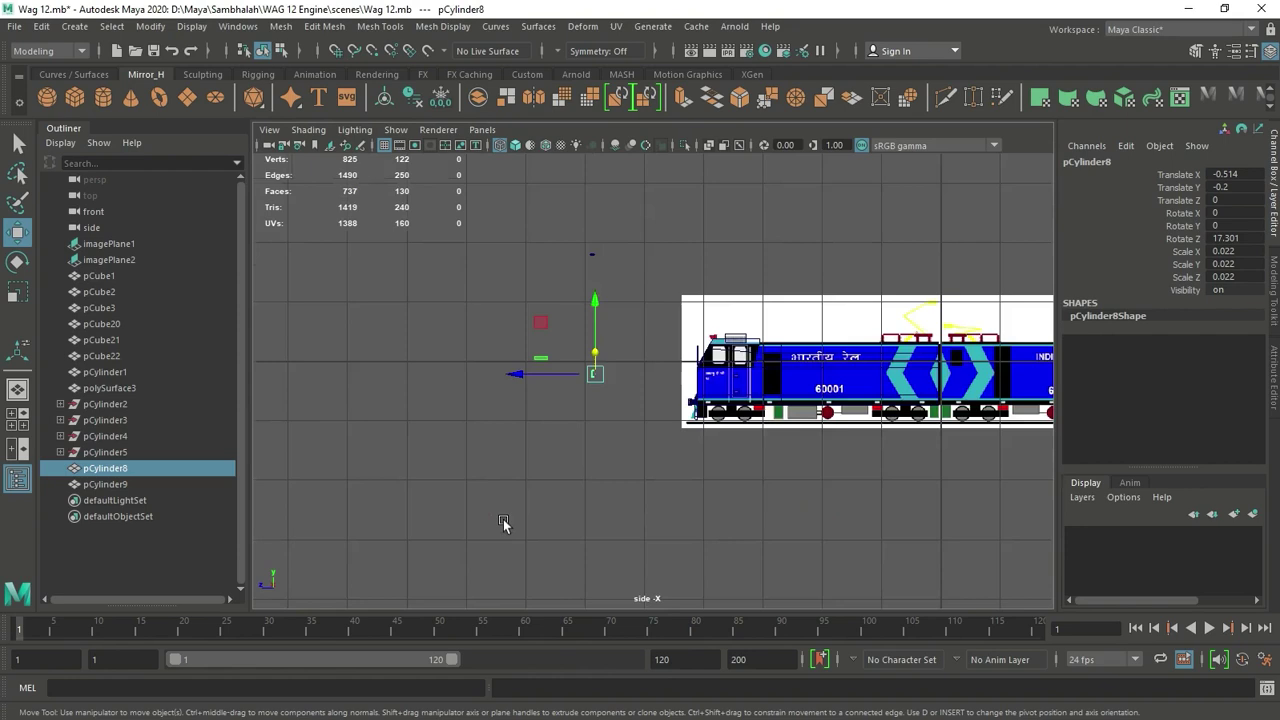
drag(500, 365, 467, 365)
key(f)
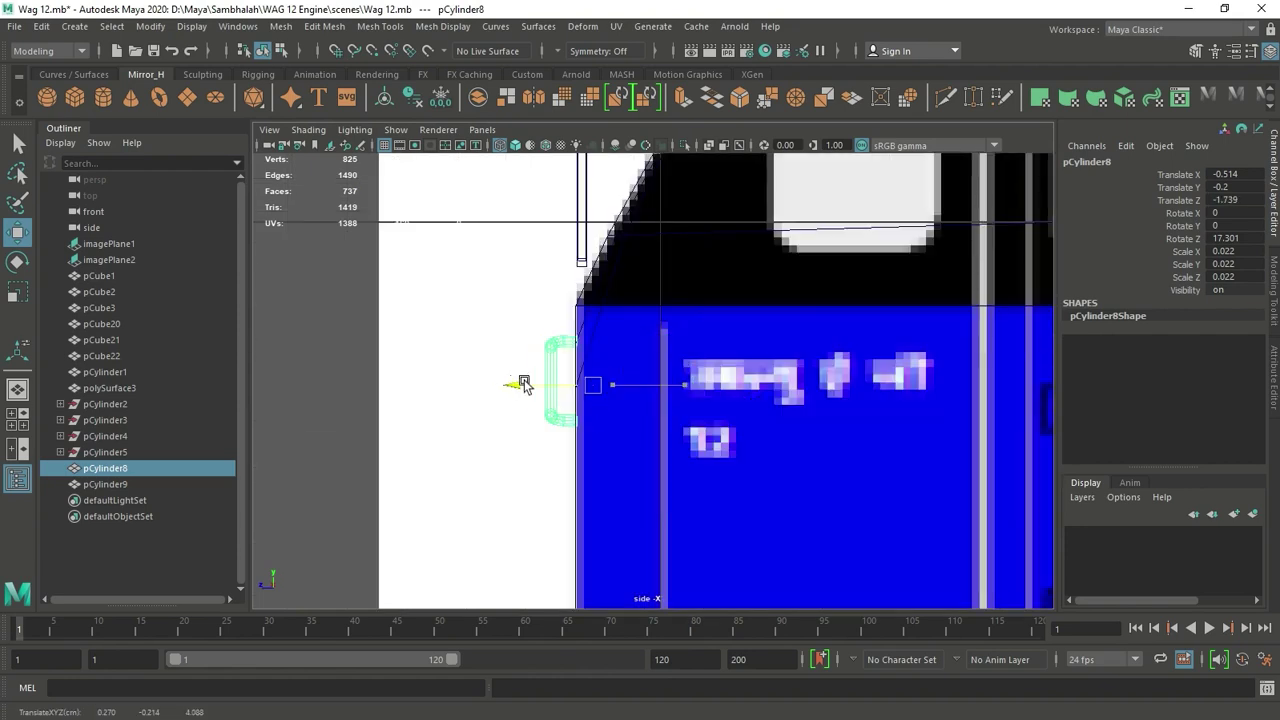
key(space)
key(space)
mouse_move(777, 326)
alt+mouse_down()
mouse_move(811, 403)
mouse_move(676, 437)
mouse_move(666, 381)
mouse_move(645, 378)
alt+mouse_up()
key(space)
key(space)
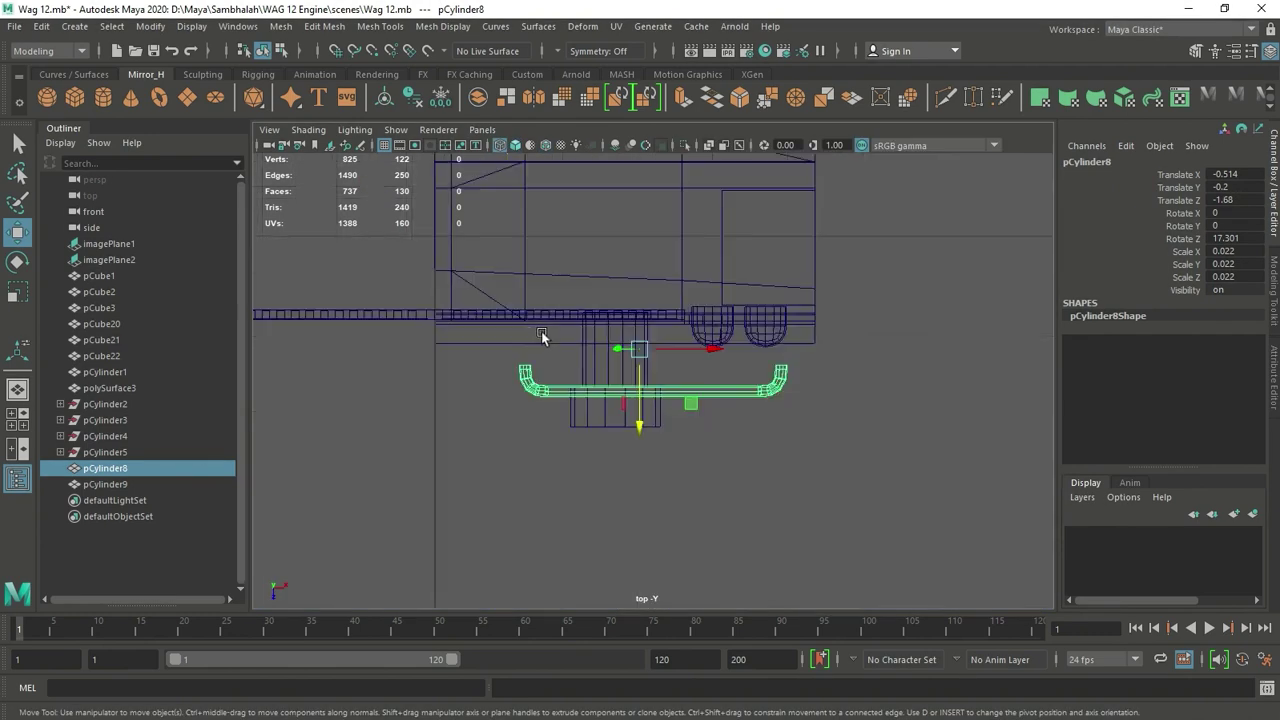
alt+right_drag(541, 336, 668, 385)
Step: Adjust the rail's pivot and nudge it flush against the cab wall at Translate Z -1.711
key(d)
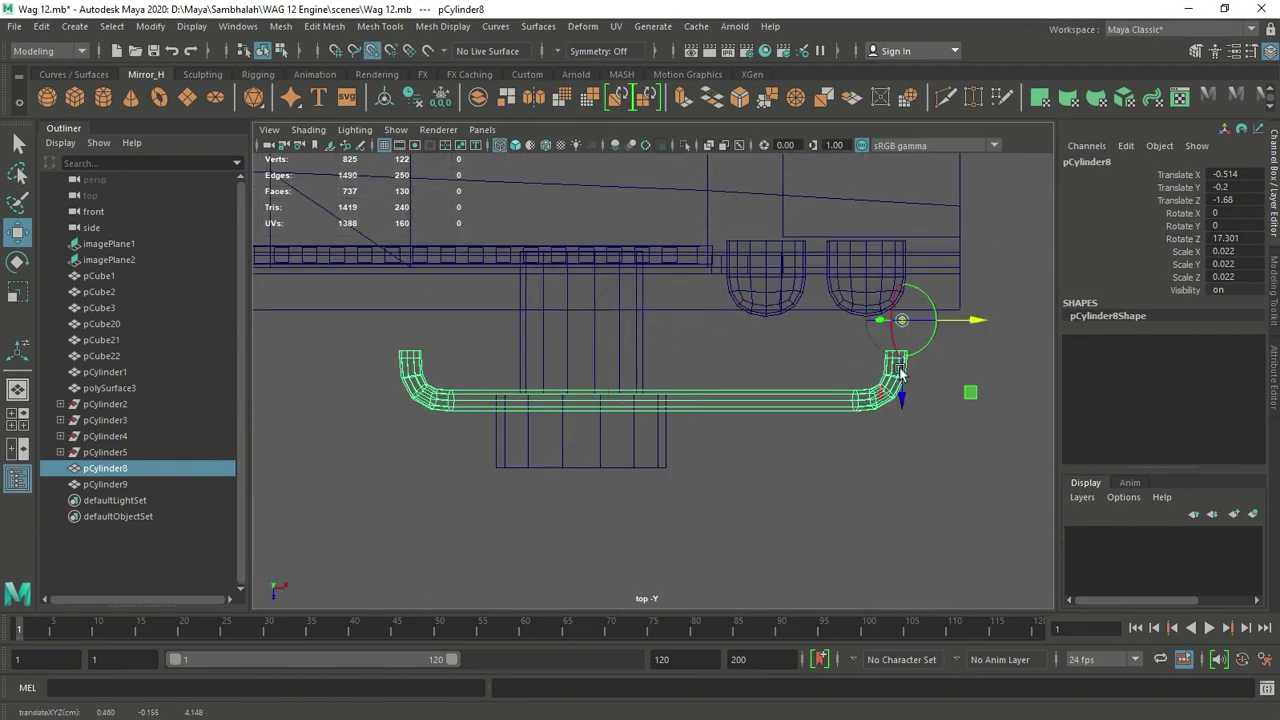
scroll(834, 409, up, 3)
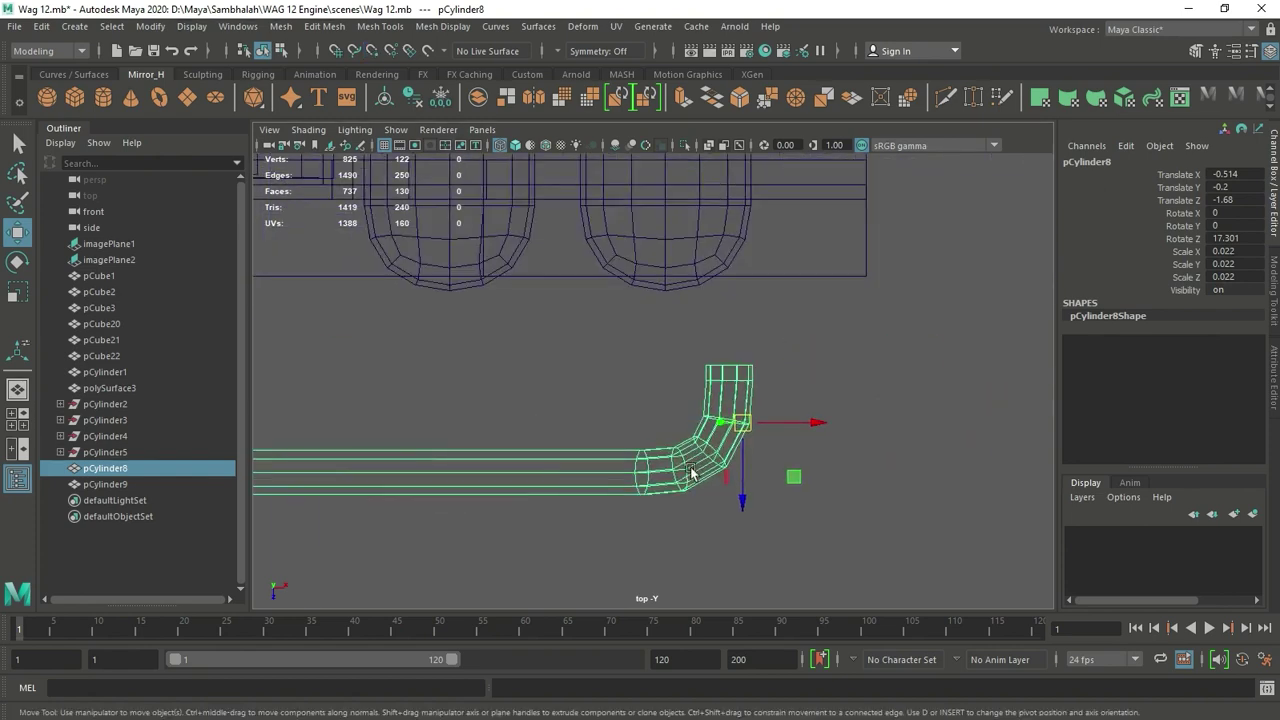
scroll(686, 471, up, 2)
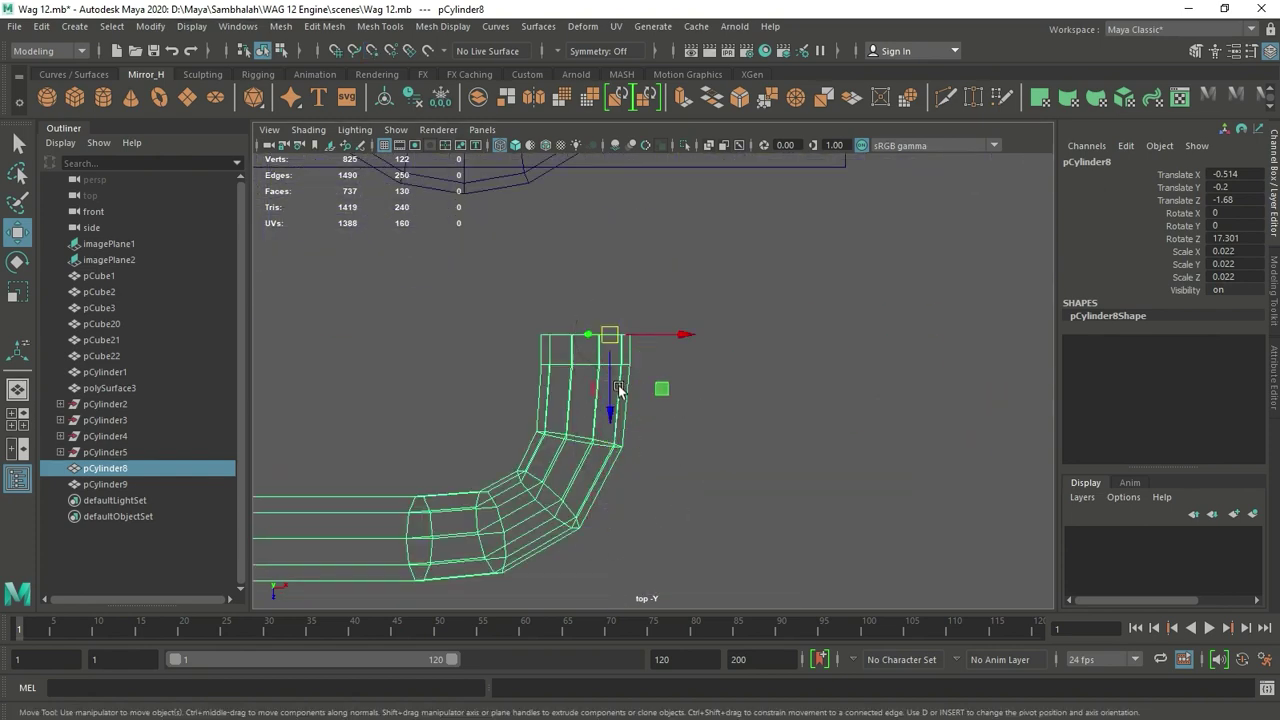
scroll(625, 440, down, 2)
scroll(627, 450, down, 2)
scroll(628, 457, down, 2)
drag(628, 456, 634, 280)
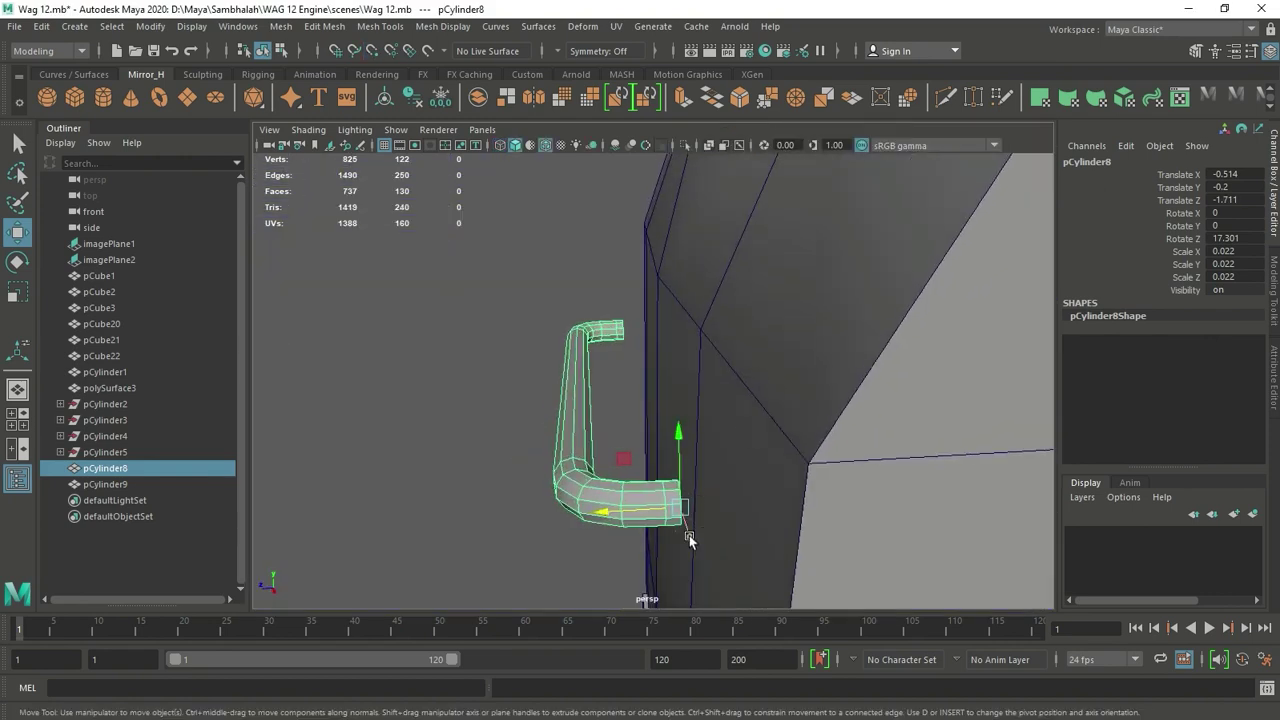
drag(671, 523, 730, 510)
right_drag(616, 373, 694, 240)
click(513, 366)
mouse_move(513, 366)
alt+mouse_down()
mouse_move(747, 444)
mouse_move(703, 416)
mouse_move(827, 409)
alt+mouse_up()
Step: Select the second bent pipe pCylinder9, lower it to cab height and slide it onto the cab side
scroll(474, 506, down, 5)
drag(646, 284, 706, 345)
scroll(706, 345, up, 1)
drag(660, 267, 666, 437)
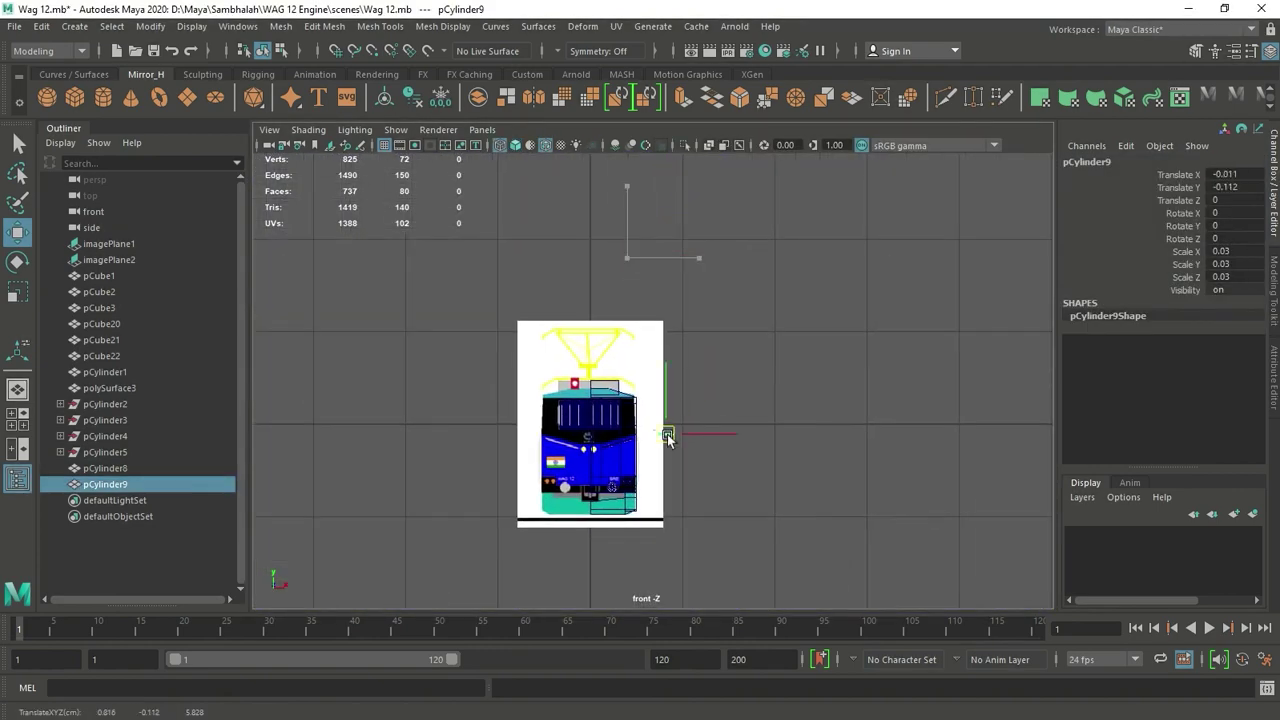
key(space)
key(space)
scroll(687, 467, up, 3)
scroll(687, 467, up, 3)
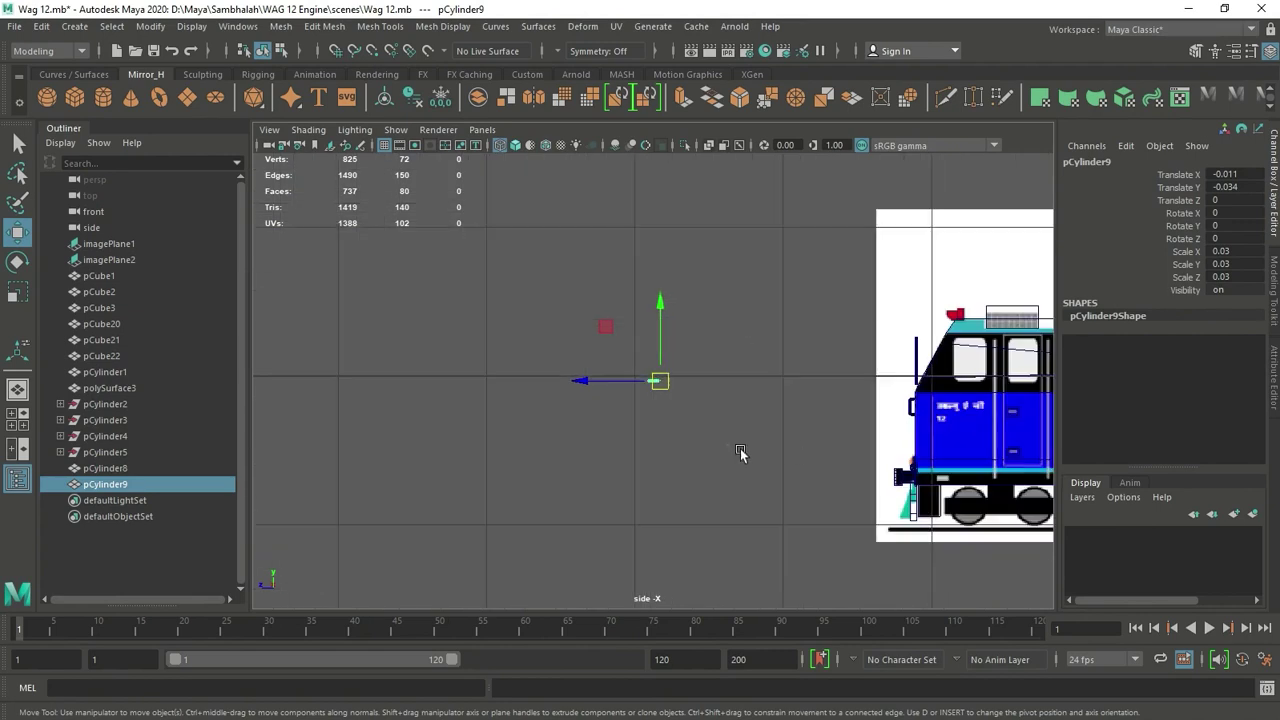
scroll(687, 467, up, 3)
drag(262, 394, 790, 415)
scroll(788, 415, up, 2)
scroll(788, 415, up, 3)
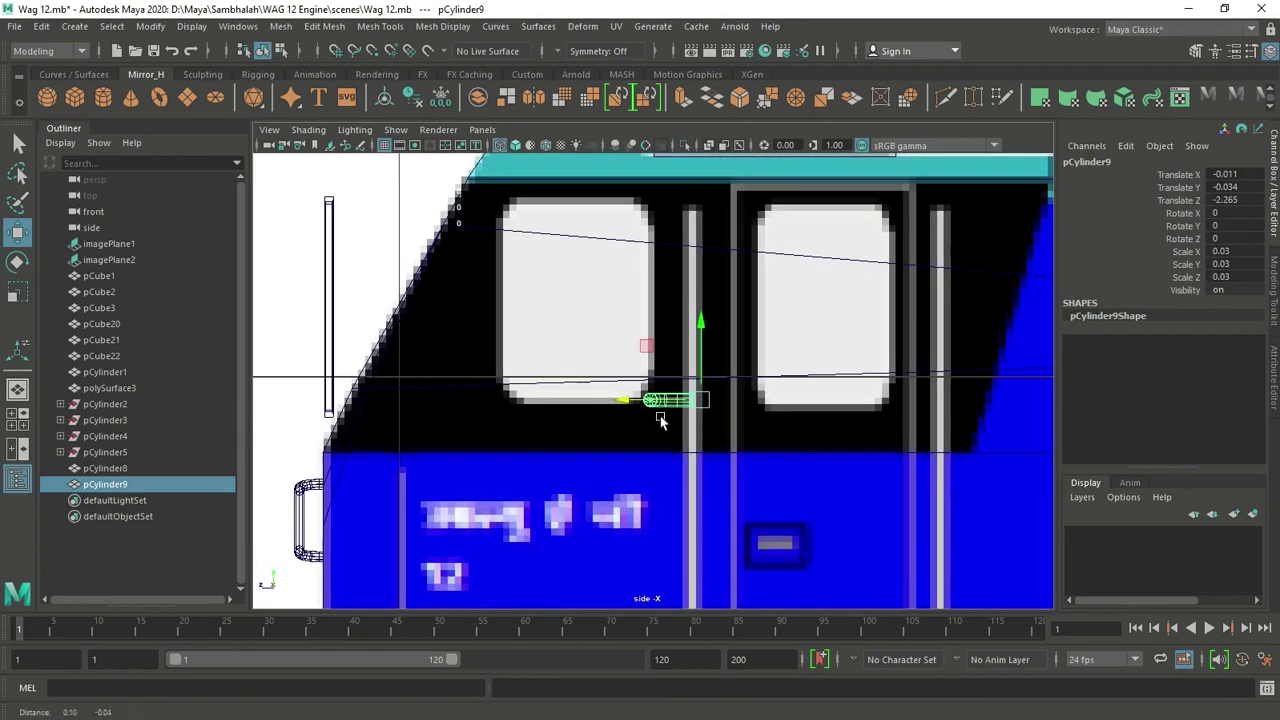
Step: Stand the pipe upright at Rotate X -90 and scale it to 0.045 beside the window
key(e)
mouse_move(766, 353)
mouse_down()
mouse_move(772, 428)
mouse_move(761, 405)
mouse_up()
key(w)
scroll(700, 405, up, 3)
key(r)
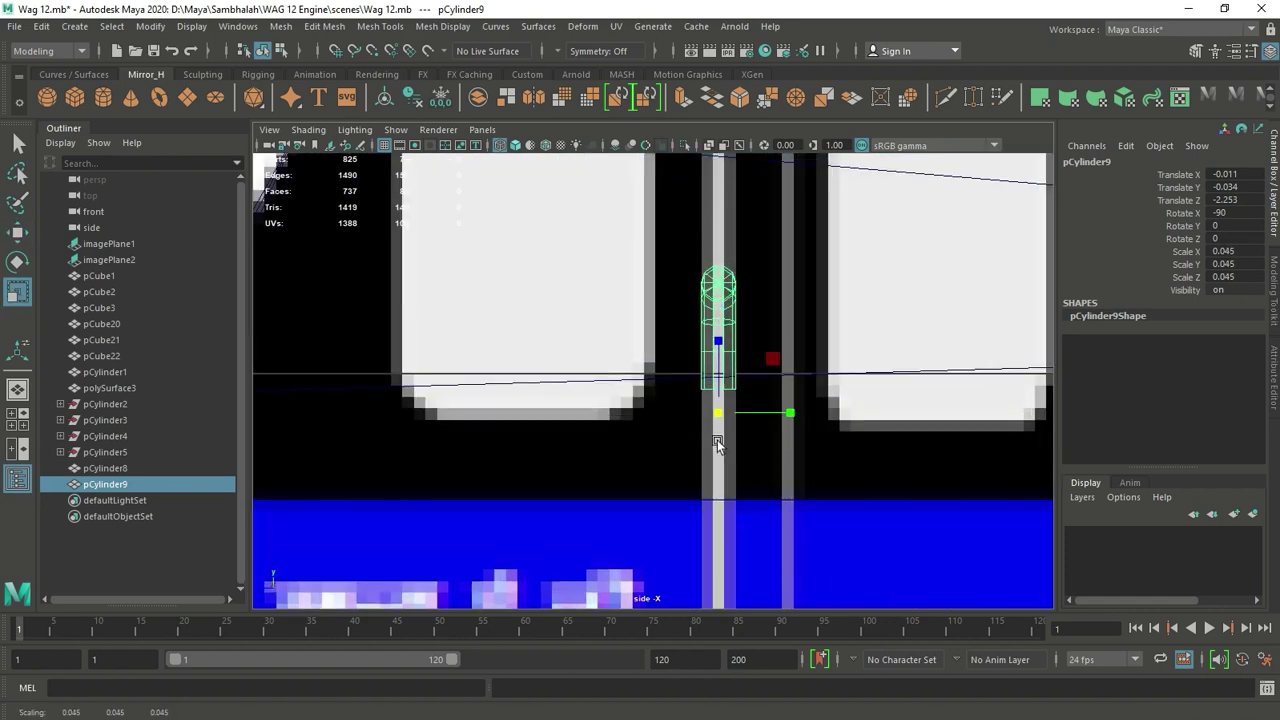
scroll(717, 440, down, 5)
key(space)
drag(700, 410, 725, 363)
scroll(725, 363, up, 3)
mouse_move(857, 443)
alt+mouse_down()
mouse_move(737, 406)
mouse_move(740, 360)
alt+mouse_up()
click(760, 360)
Step: Extend the pipe's end by moving its end vertex loop along the axis
click(745, 287)
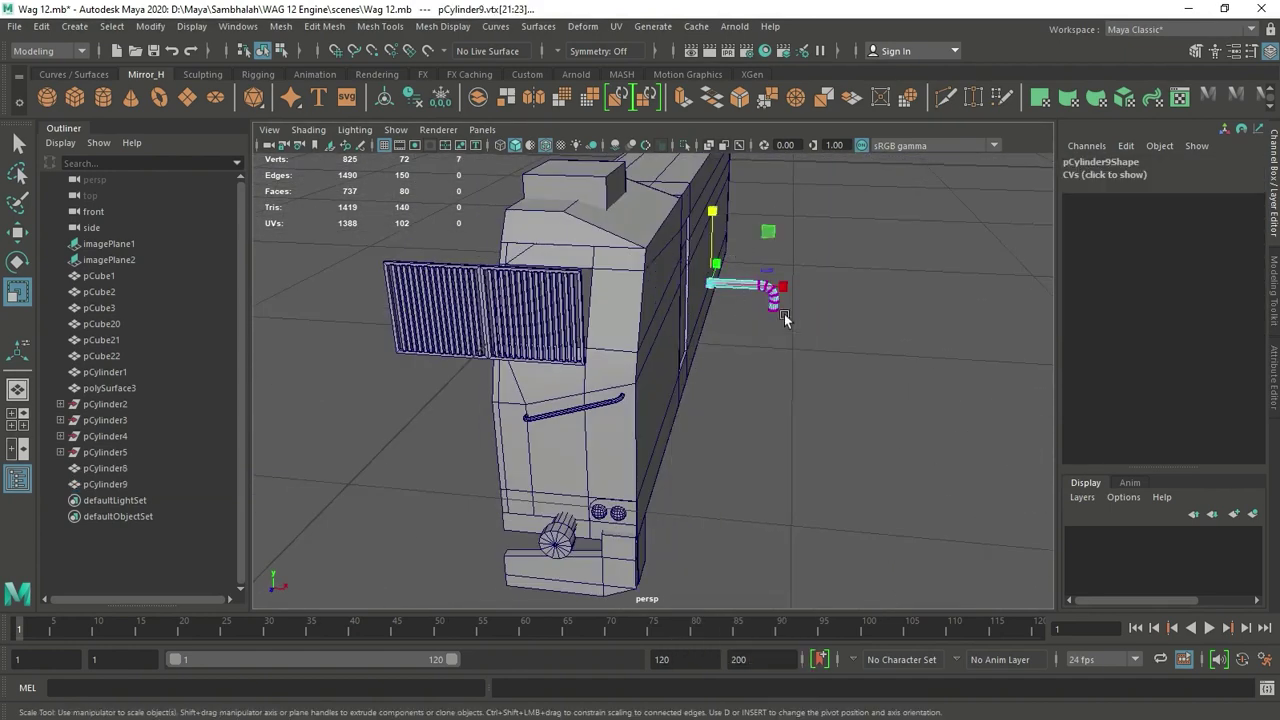
key(f)
key(w)
mouse_move(640, 240)
mouse_down()
mouse_move(760, 346)
mouse_move(694, 403)
mouse_move(766, 417)
mouse_up()
mouse_move(766, 417)
mouse_down()
mouse_move(838, 447)
mouse_move(877, 337)
mouse_move(920, 394)
mouse_up()
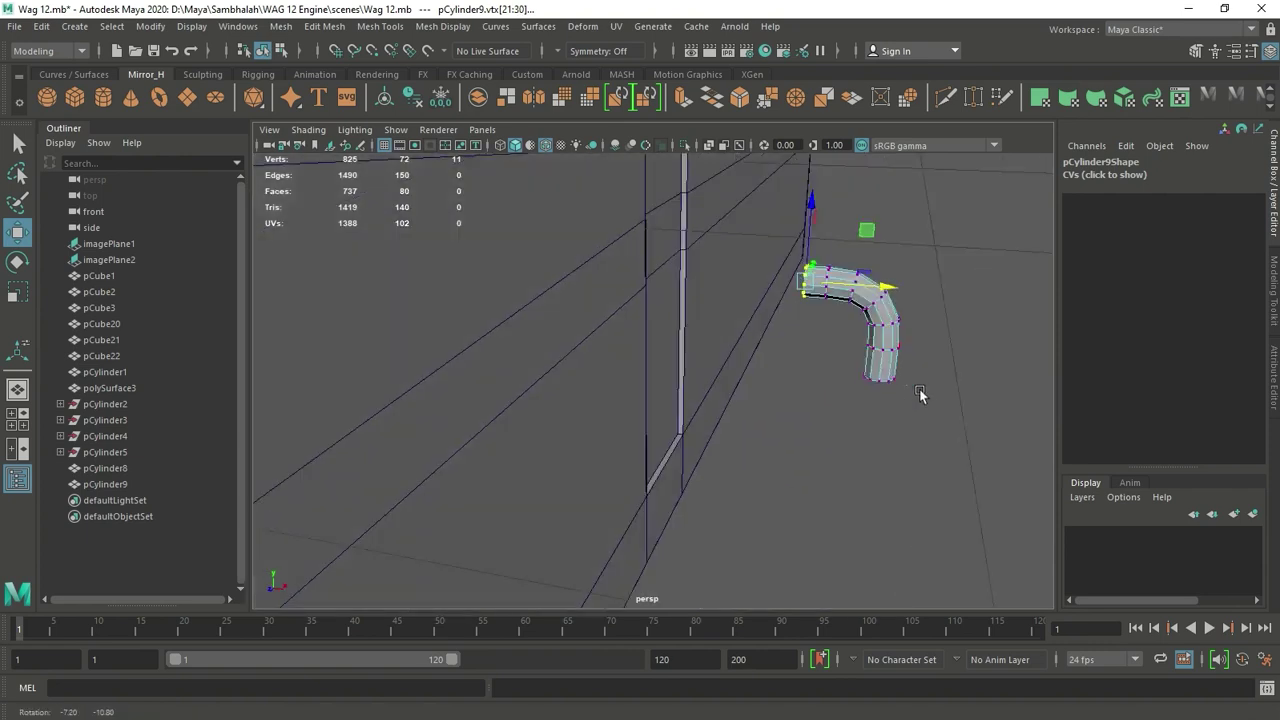
Step: Delete the rod's bottom cap faces to open its lower end
drag(1013, 483, 820, 343)
alt+drag(876, 289, 777, 551)
key(space)
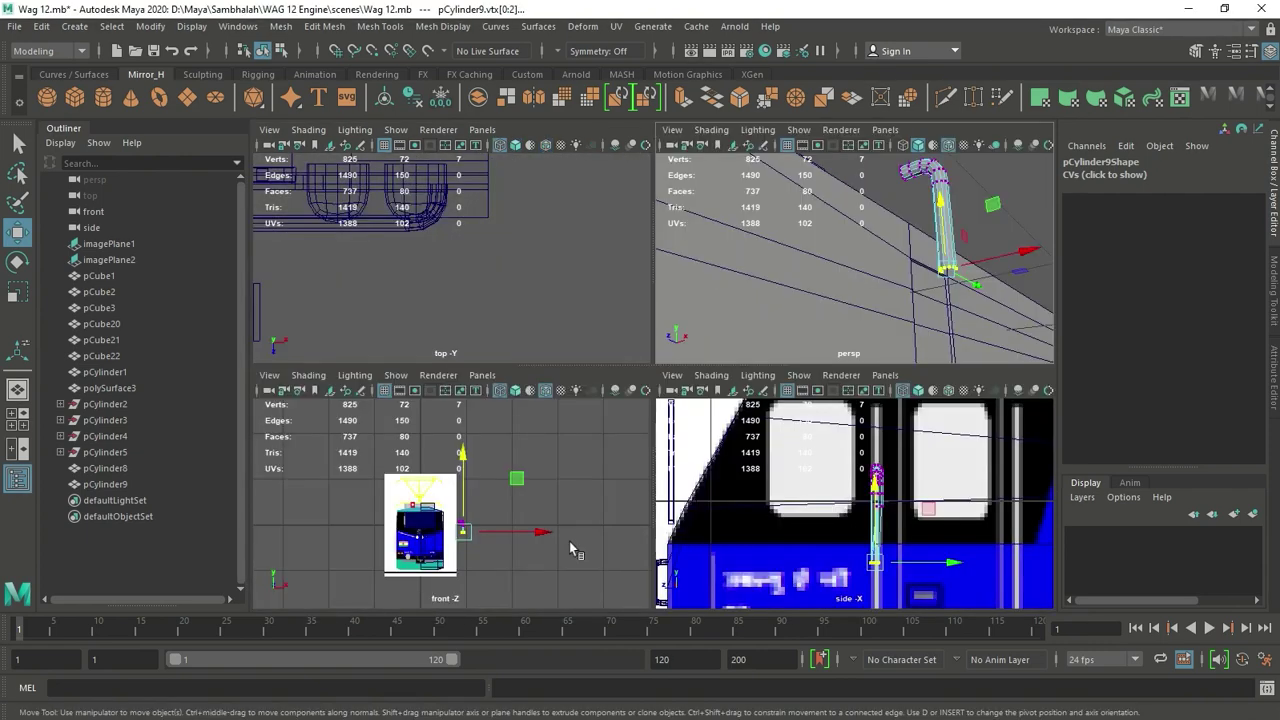
key(space)
scroll(729, 461, down, 1)
scroll(771, 428, up, 3)
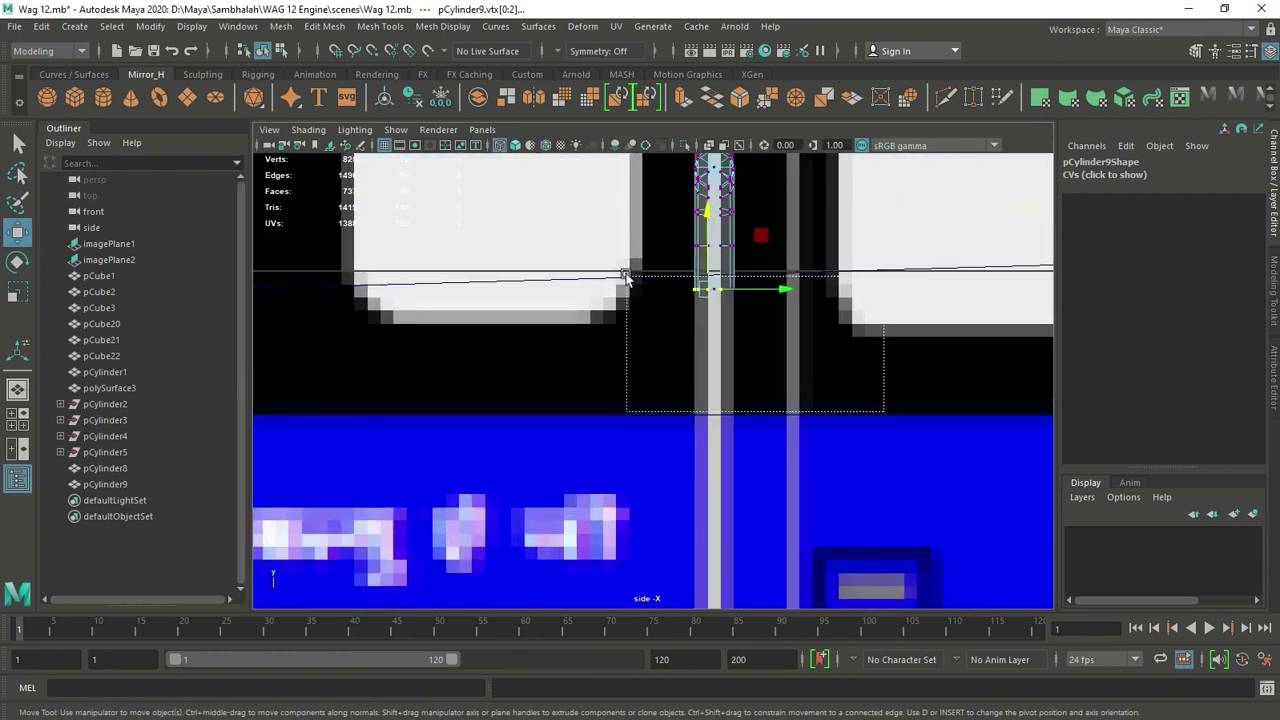
scroll(656, 266, up, 1)
mouse_move(800, 350)
mouse_down()
mouse_move(700, 282)
mouse_move(663, 403)
mouse_up()
scroll(656, 266, down, 3)
scroll(680, 420, up, 3)
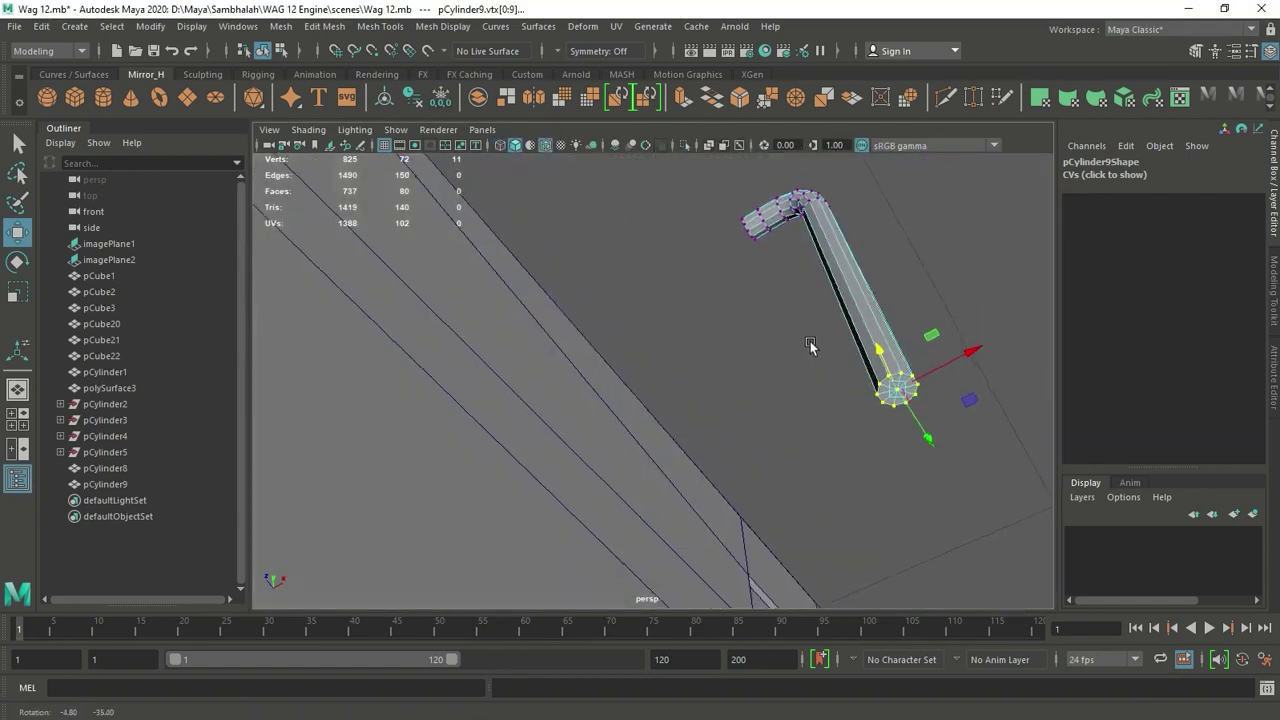
right_drag(857, 300, 857, 275)
mouse_move(891, 349)
alt+mouse_down()
mouse_move(631, 538)
mouse_move(910, 275)
alt+mouse_up()
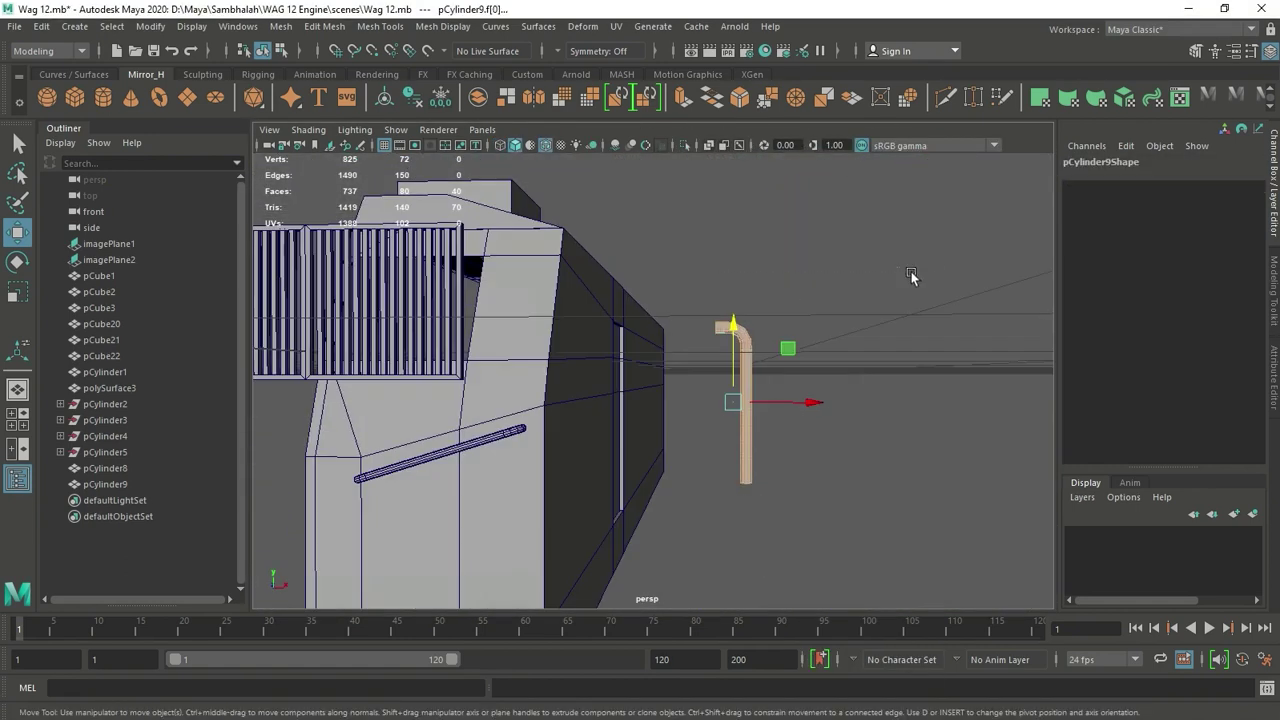
mouse_move(856, 362)
alt+mouse_down()
mouse_move(477, 593)
mouse_move(611, 399)
alt+mouse_up()
mouse_move(706, 486)
alt+mouse_down()
mouse_move(751, 374)
mouse_move(822, 410)
alt+mouse_up()
mouse_move(576, 414)
alt+mouse_down()
mouse_move(466, 294)
mouse_move(757, 354)
mouse_move(709, 577)
alt+mouse_up()
key(Delete)
Step: Scale the whole rod down uniformly to 0.039
key(space)
key(space)
key(space)
key(space)
scroll(685, 303, up, 2)
click(685, 303)
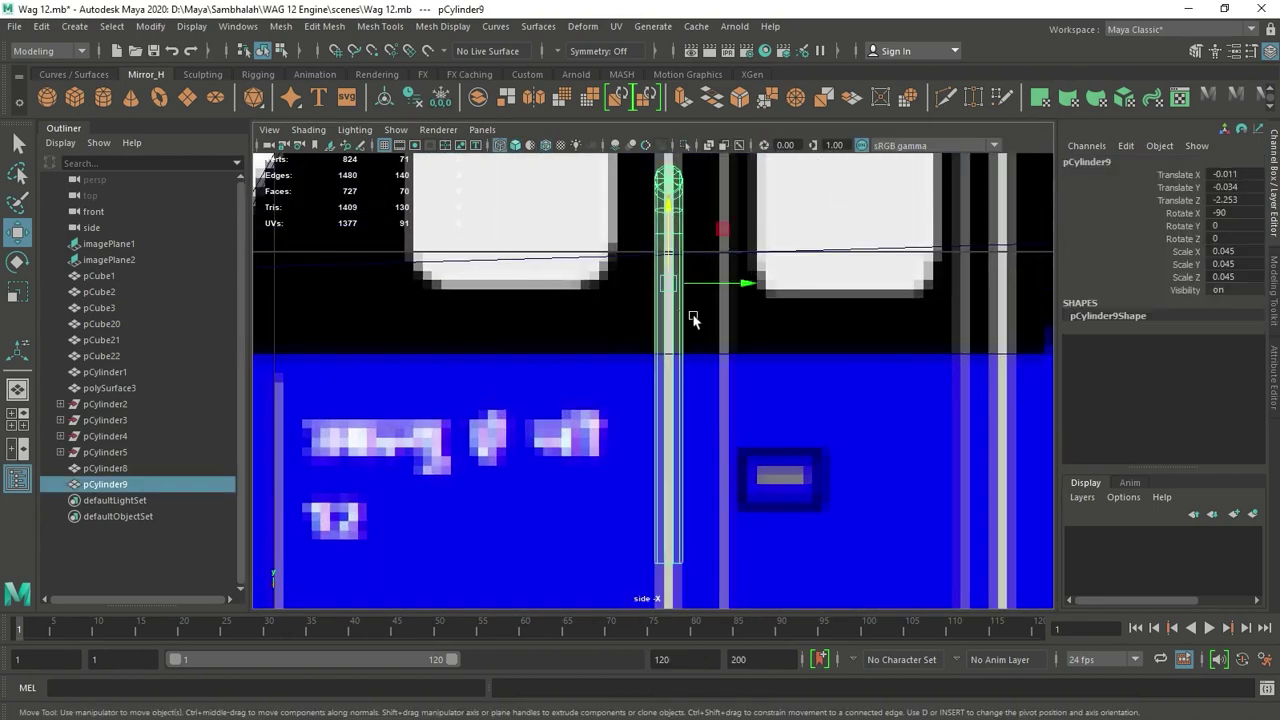
key(r)
drag(668, 283, 602, 242)
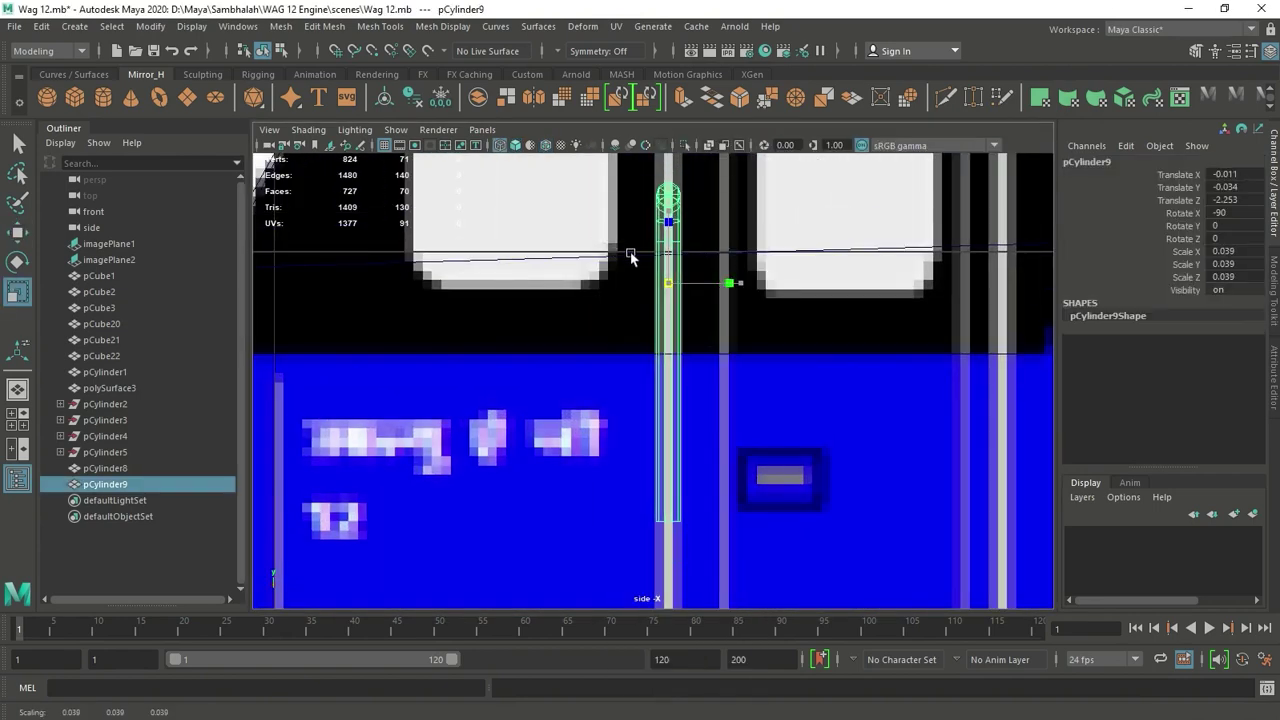
Step: Move the rod's pivot point to its lower end
key(space)
key(space)
key(w)
mouse_move(737, 409)
alt+mouse_down()
mouse_move(866, 437)
mouse_move(803, 366)
mouse_move(720, 428)
mouse_move(553, 513)
mouse_move(665, 512)
alt+mouse_up()
scroll(700, 410, up, 5)
scroll(697, 329, up, 3)
key(d)
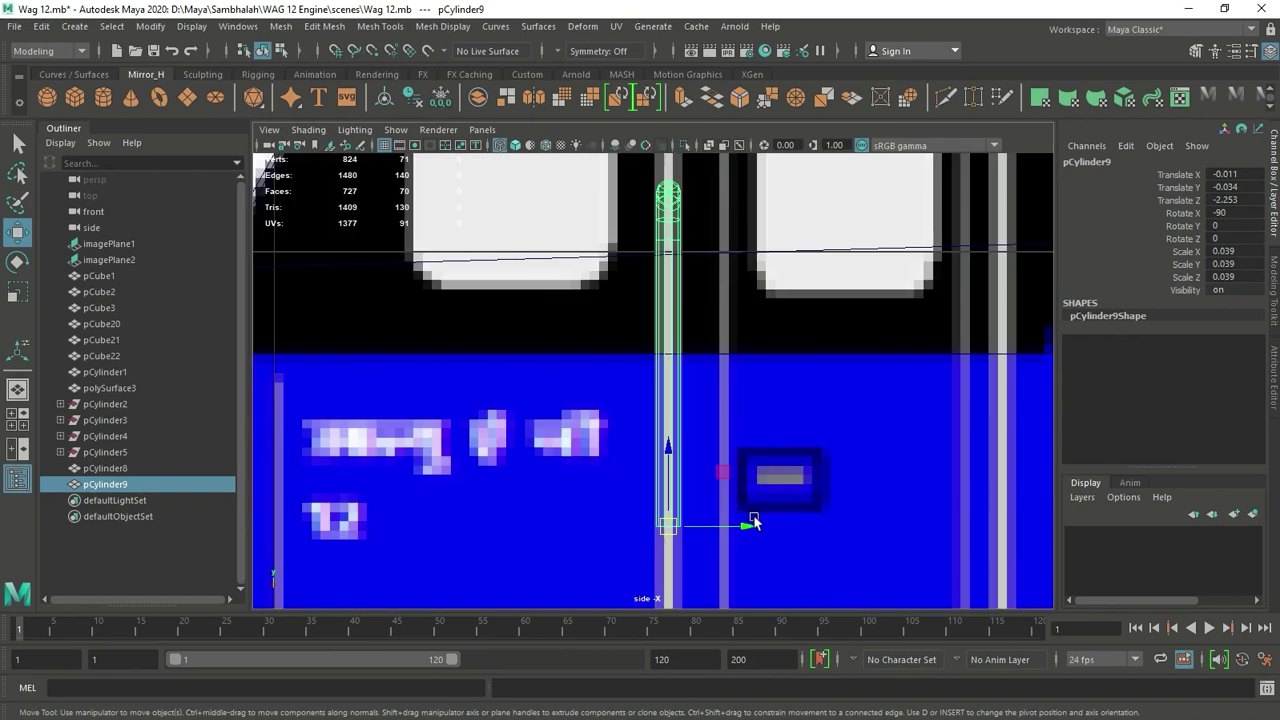
shift+right_drag(734, 279, 727, 462)
Step: Set the polyMirror1 axis to Z on the object's position with 0.01 merge threshold
scroll(735, 462, down, 10)
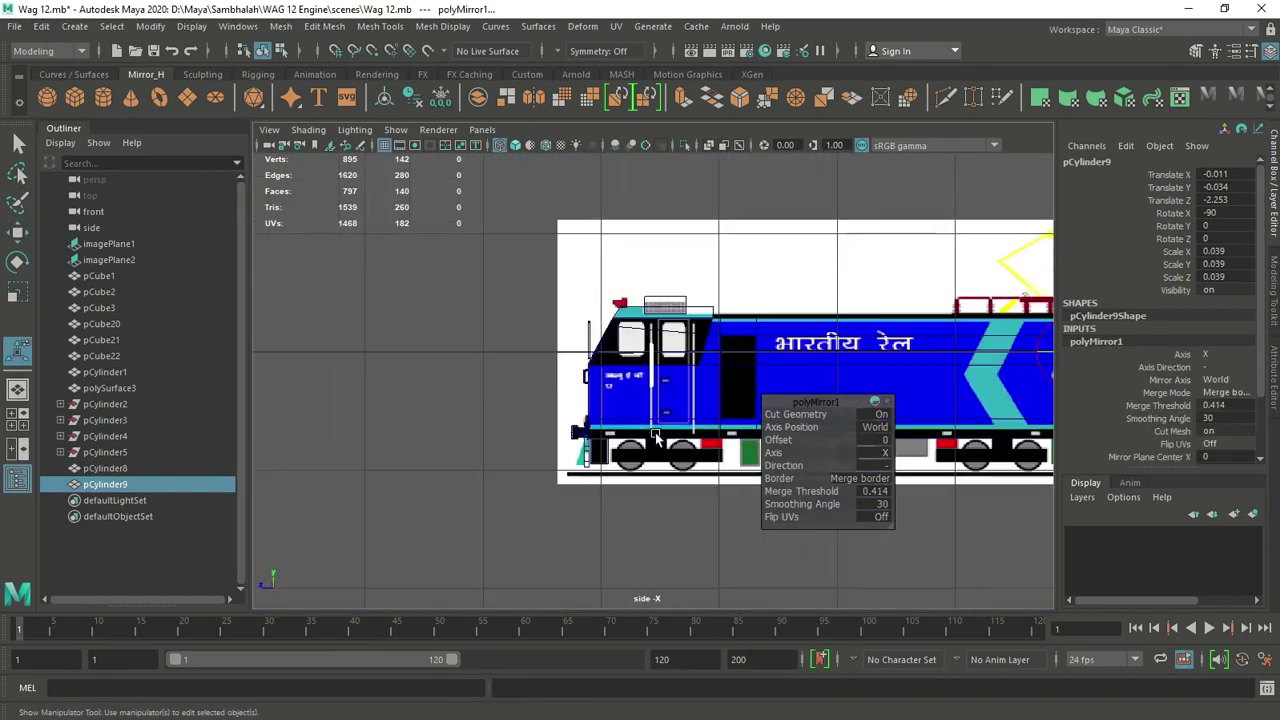
scroll(735, 462, up, 3)
scroll(735, 462, up, 2)
scroll(680, 422, up, 2)
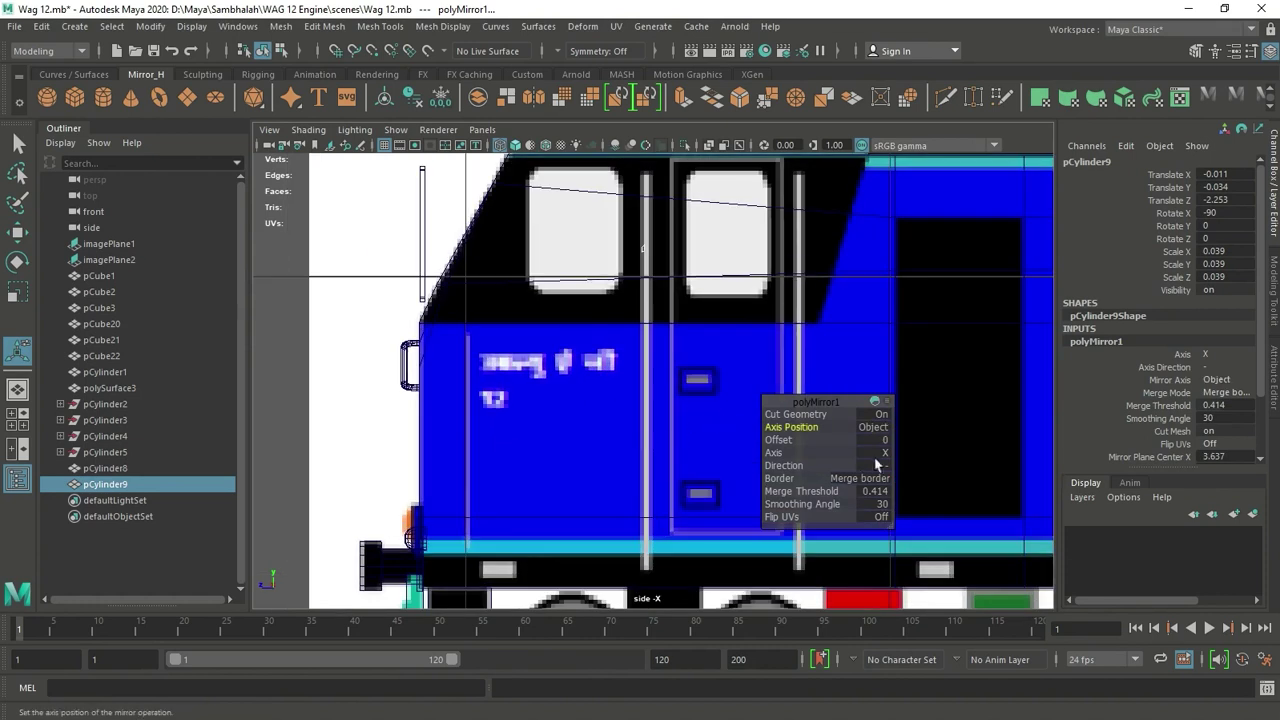
drag(870, 460, 886, 491)
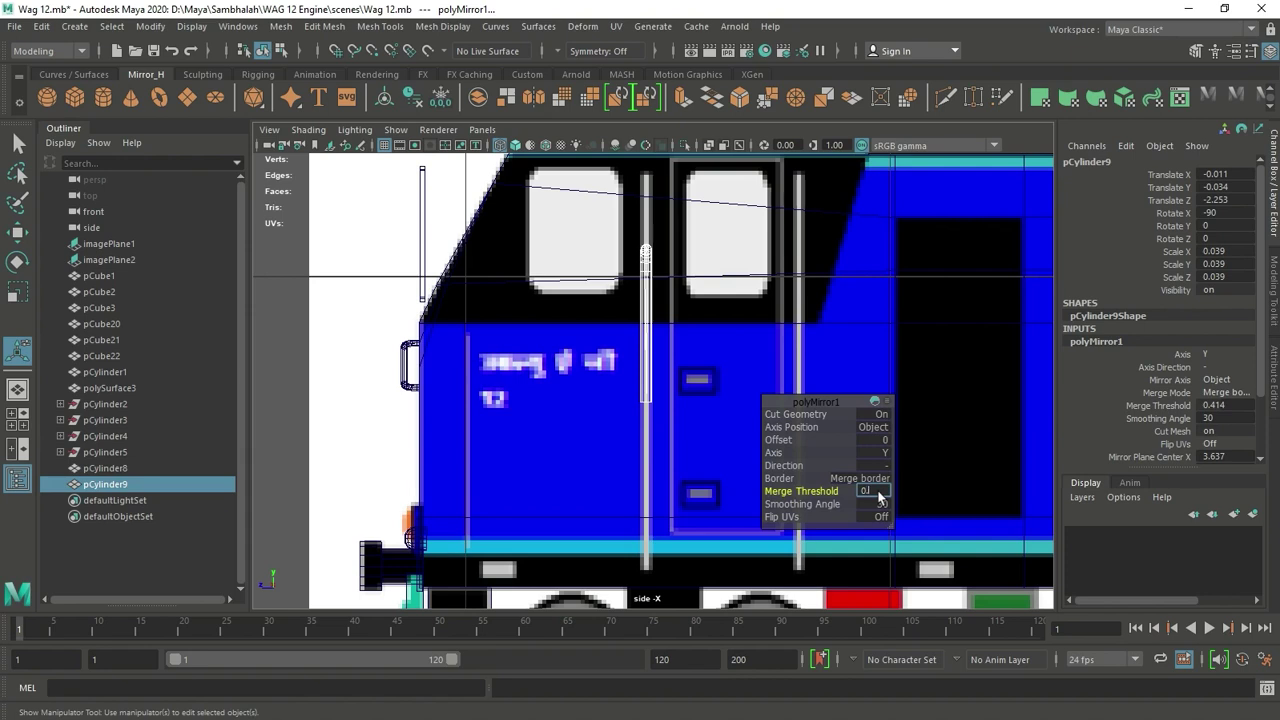
click(927, 494)
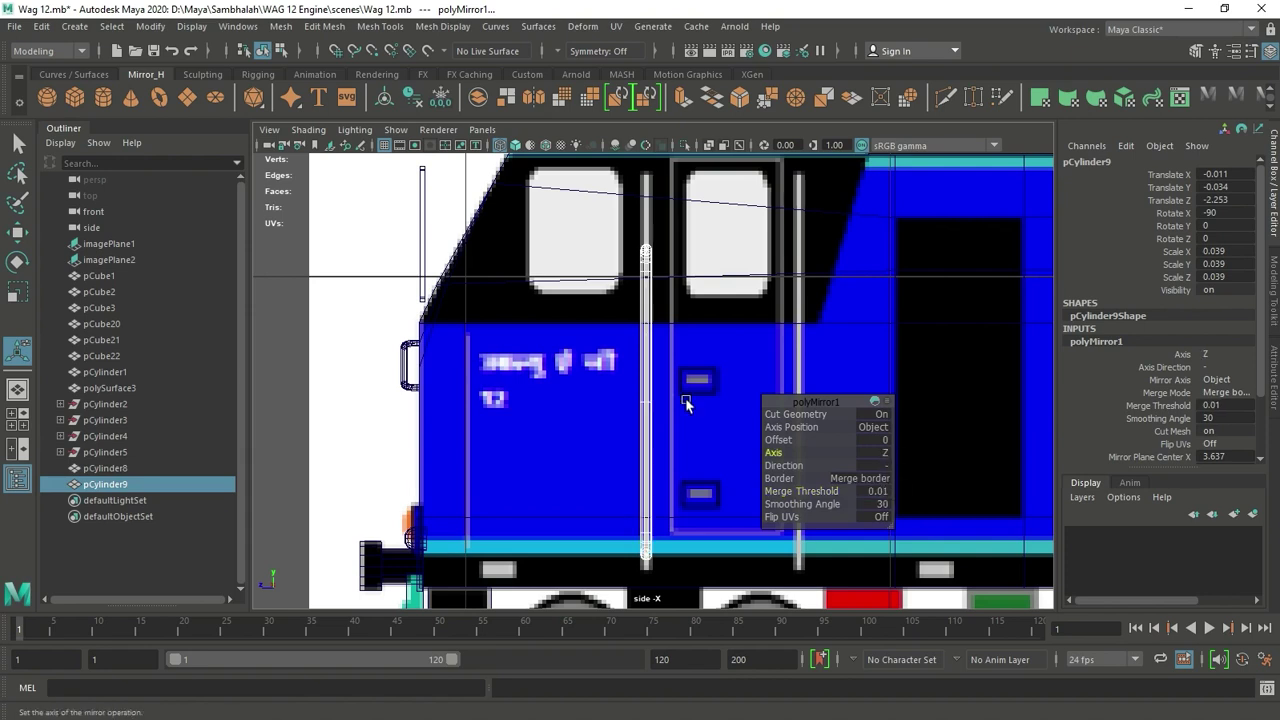
click(686, 400)
key(ctrl+z)
key(w)
click(683, 470)
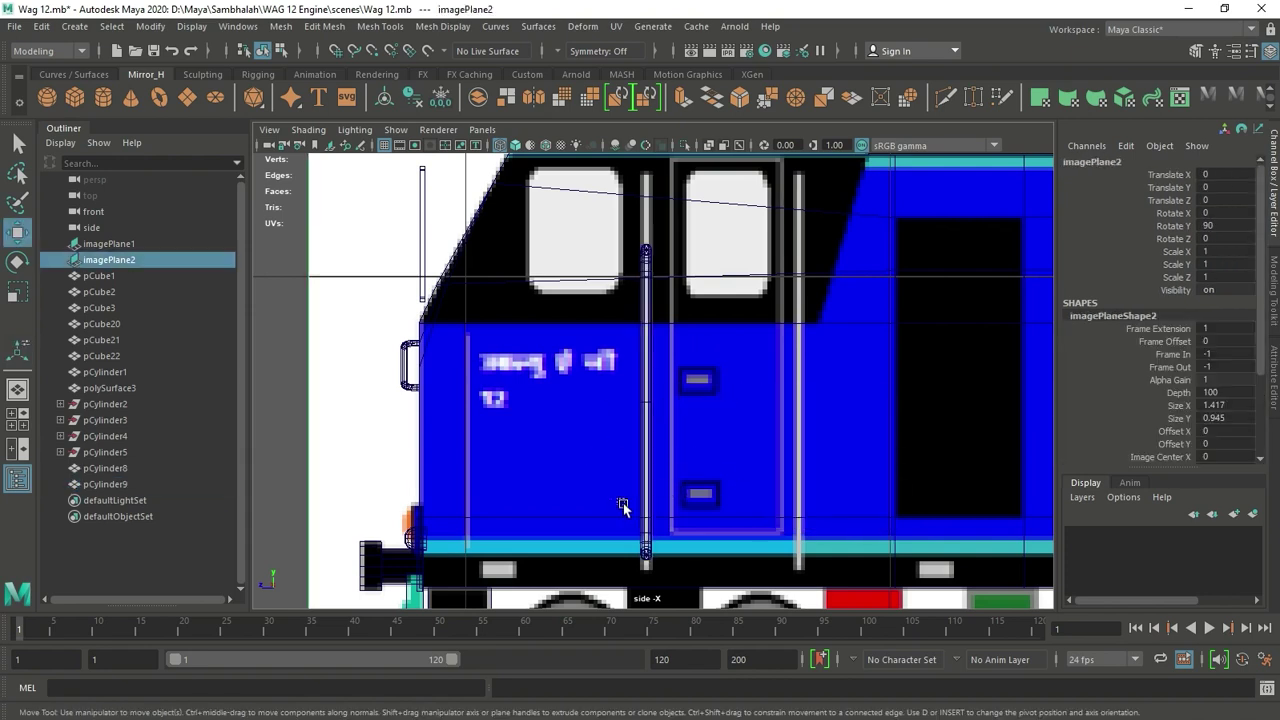
click(645, 437)
scroll(650, 455, up, 3)
Step: Move the rod's end vertices so the pole spans the cab door height
right_click(621, 263)
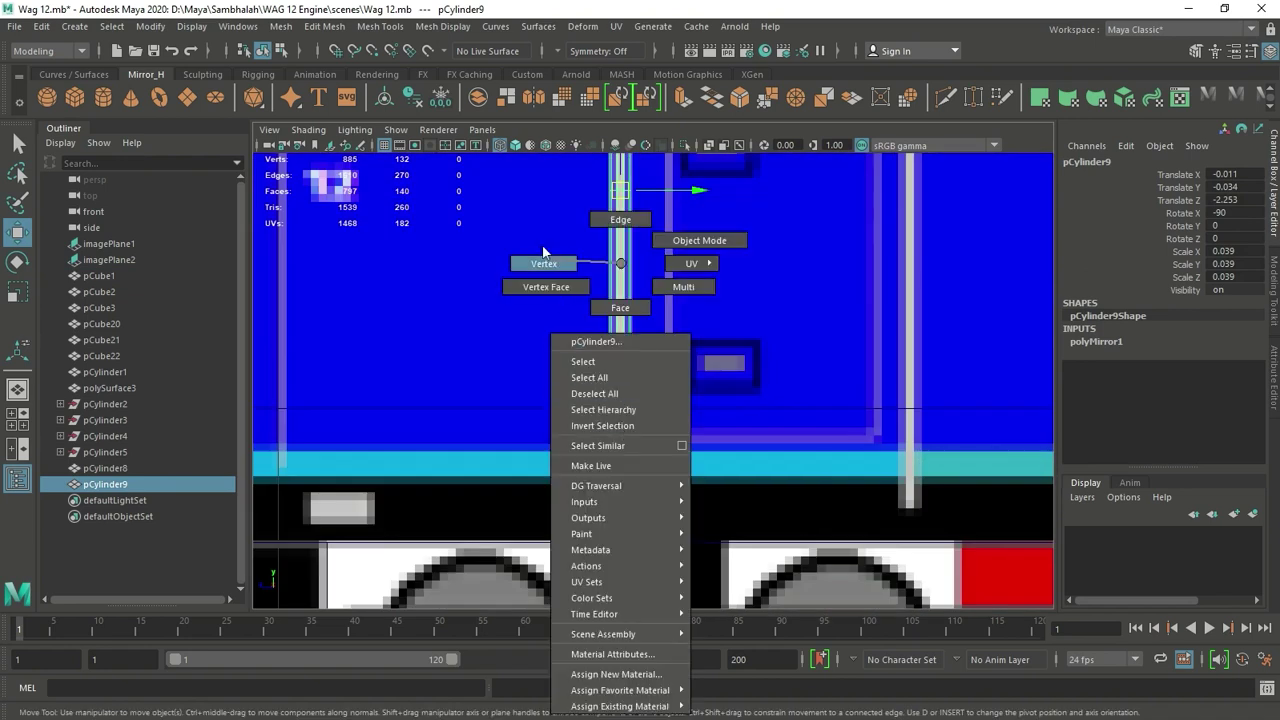
click(543, 263)
drag(606, 515, 630, 388)
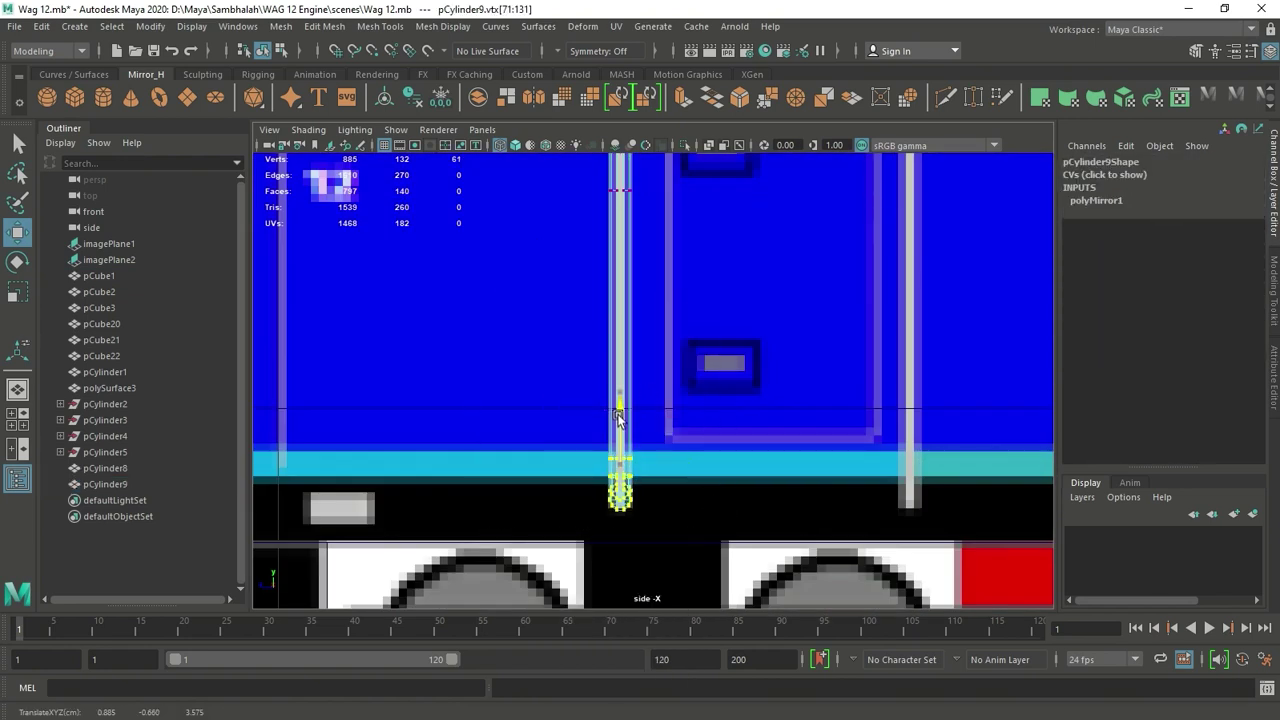
mouse_move(723, 362)
alt+middle_down()
mouse_move(676, 428)
mouse_move(896, 552)
alt+middle_up()
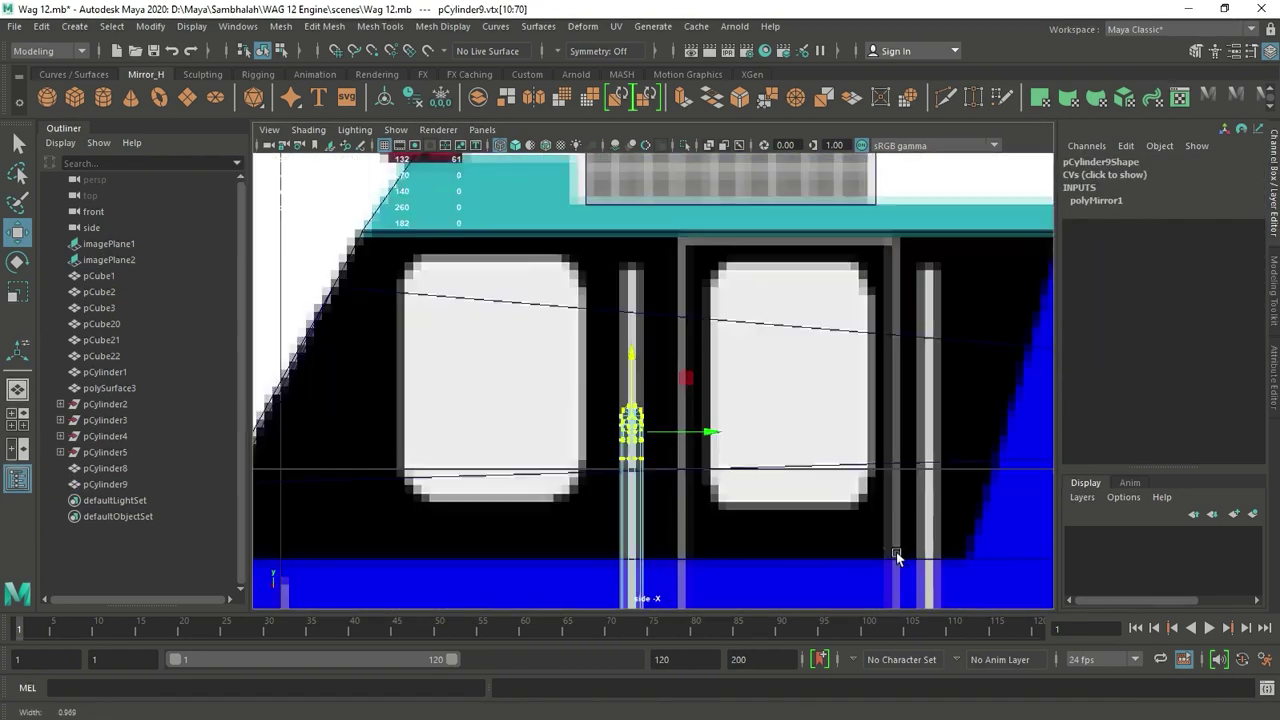
scroll(657, 557, up, 3)
drag(640, 395, 645, 175)
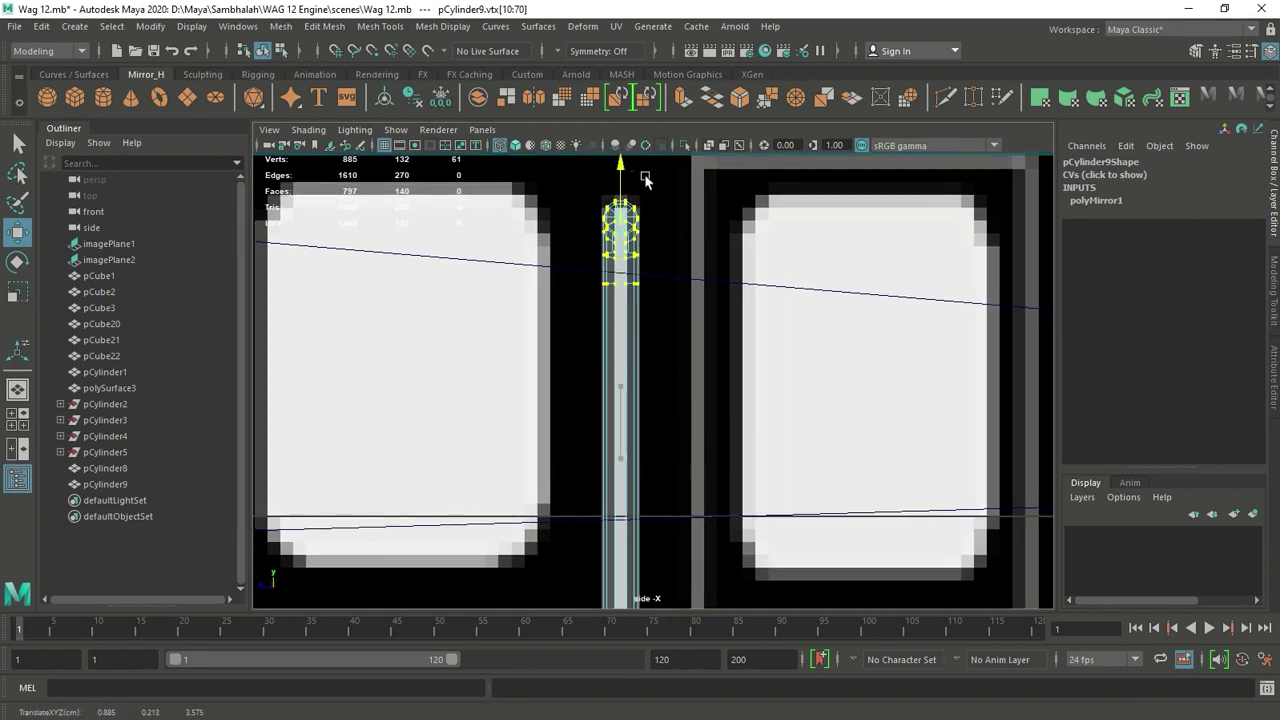
scroll(645, 177, down, 5)
Step: Select and delete the rod's middle edge loop
key(space)
key(space)
alt+middle_drag(825, 381, 681, 425)
scroll(700, 445, up, 3)
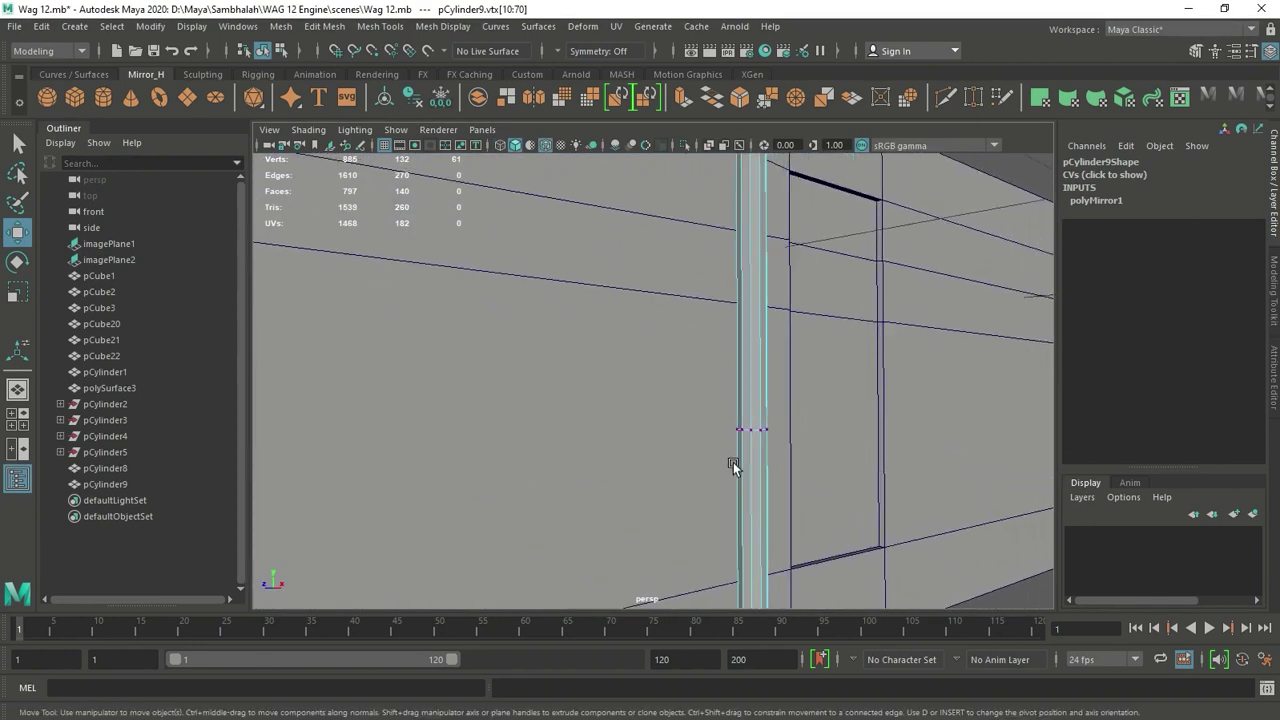
right_drag(806, 263, 803, 214)
double_click(785, 448)
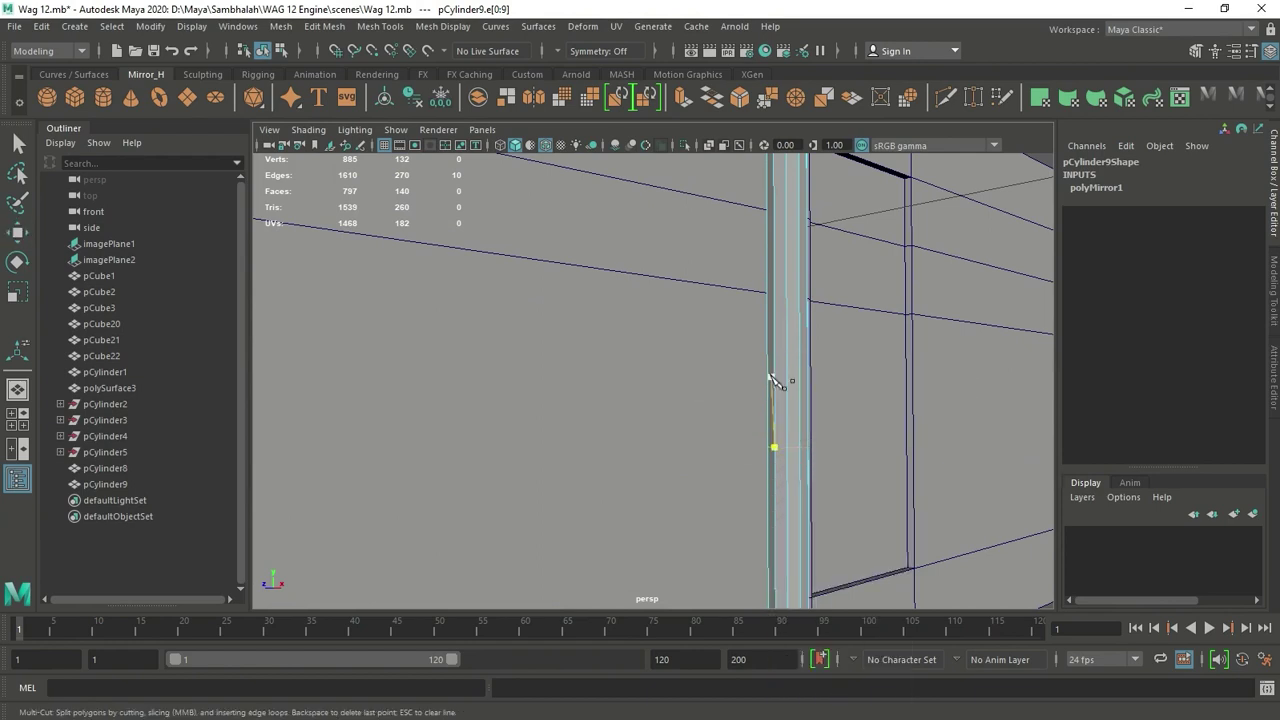
right_drag(766, 260, 766, 215)
shift+right_drag(838, 443, 741, 452)
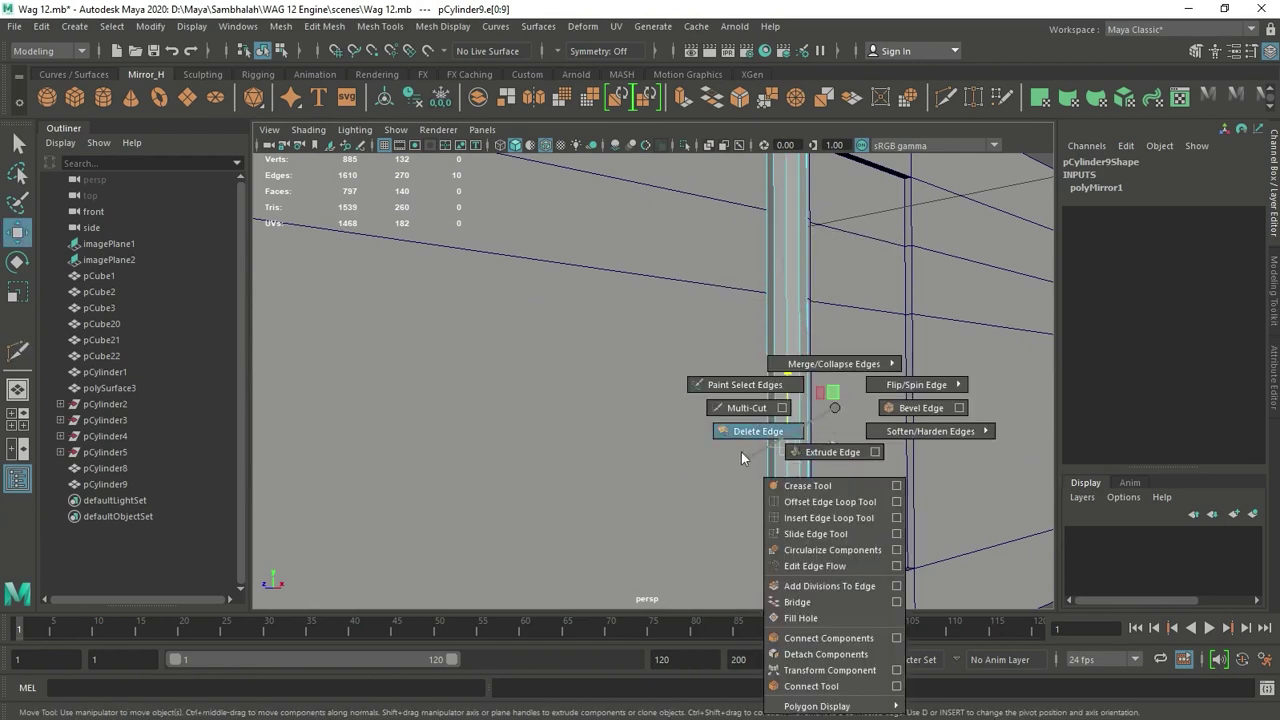
key(F8)
Step: Snap the rod's pivot onto the train body's edge so it sits against the body
scroll(841, 317, down, 5)
scroll(736, 546, down, 2)
click(736, 546)
alt+drag(736, 546, 694, 451)
click(694, 451)
mouse_move(757, 491)
alt+mouse_down()
mouse_move(773, 521)
mouse_move(517, 297)
alt+mouse_up()
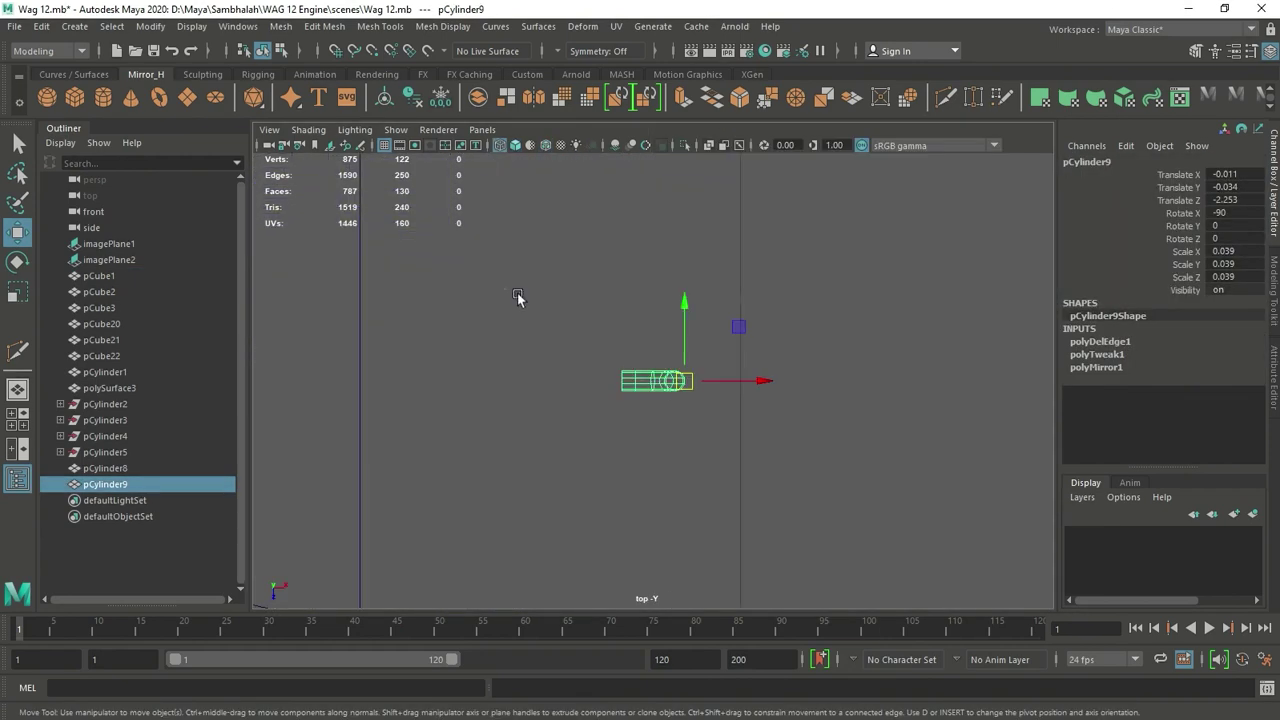
key(d)
key(v)
scroll(618, 386, down, 5)
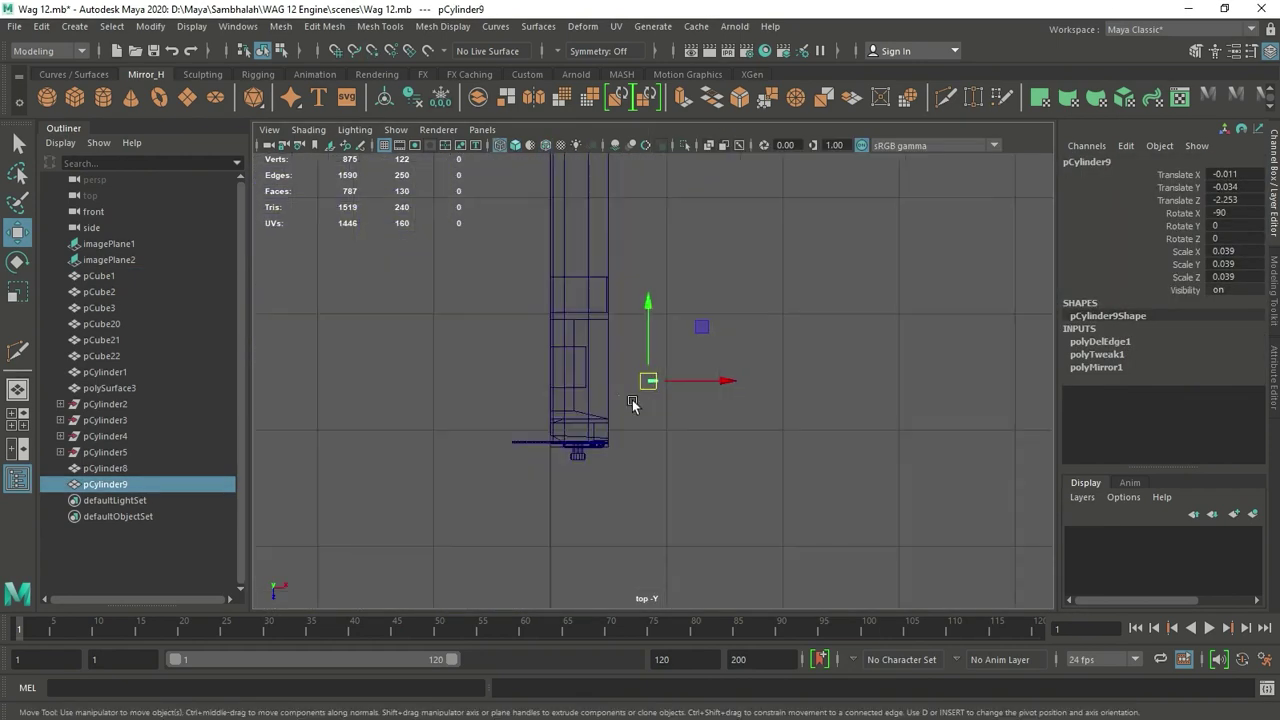
scroll(634, 403, up, 2)
drag(666, 397, 560, 386)
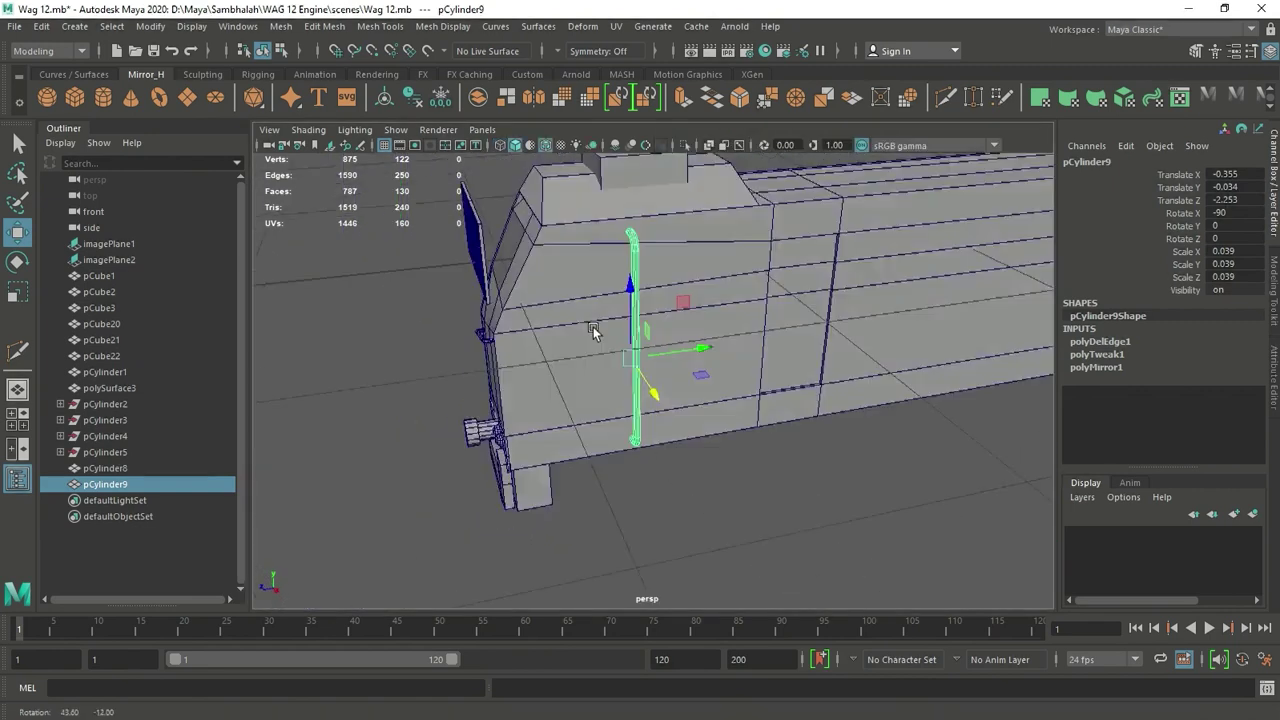
drag(672, 296, 577, 490)
Step: Duplicate the pole and move the copy pCylinder10 to the door's other edge at Translate Z -2.611
drag(602, 445, 826, 518)
scroll(826, 518, up, 3)
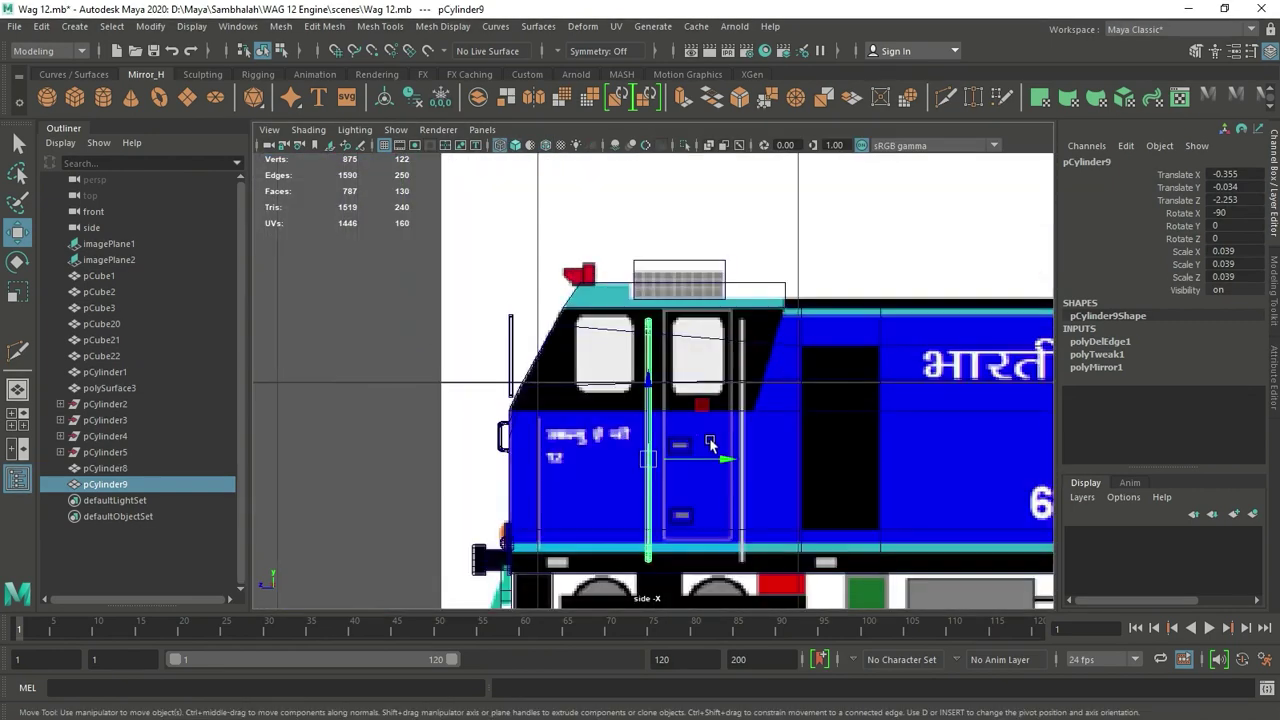
key(ctrl+d)
drag(720, 457, 814, 457)
scroll(766, 465, up, 3)
scroll(766, 466, up, 3)
drag(731, 503, 727, 502)
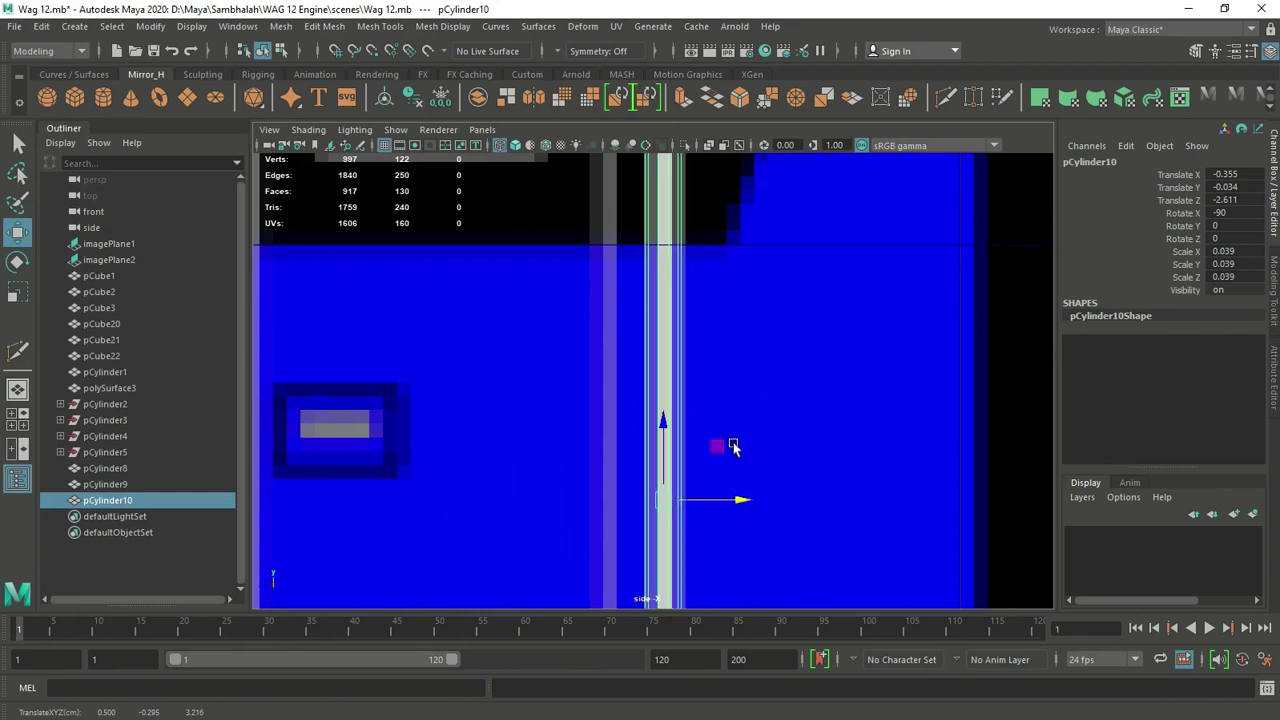
Step: Select all locomotive parts and delete their construction history
alt+drag(731, 449, 866, 351)
click(822, 513)
drag(877, 488, 440, 170)
scroll(700, 360, down, 5)
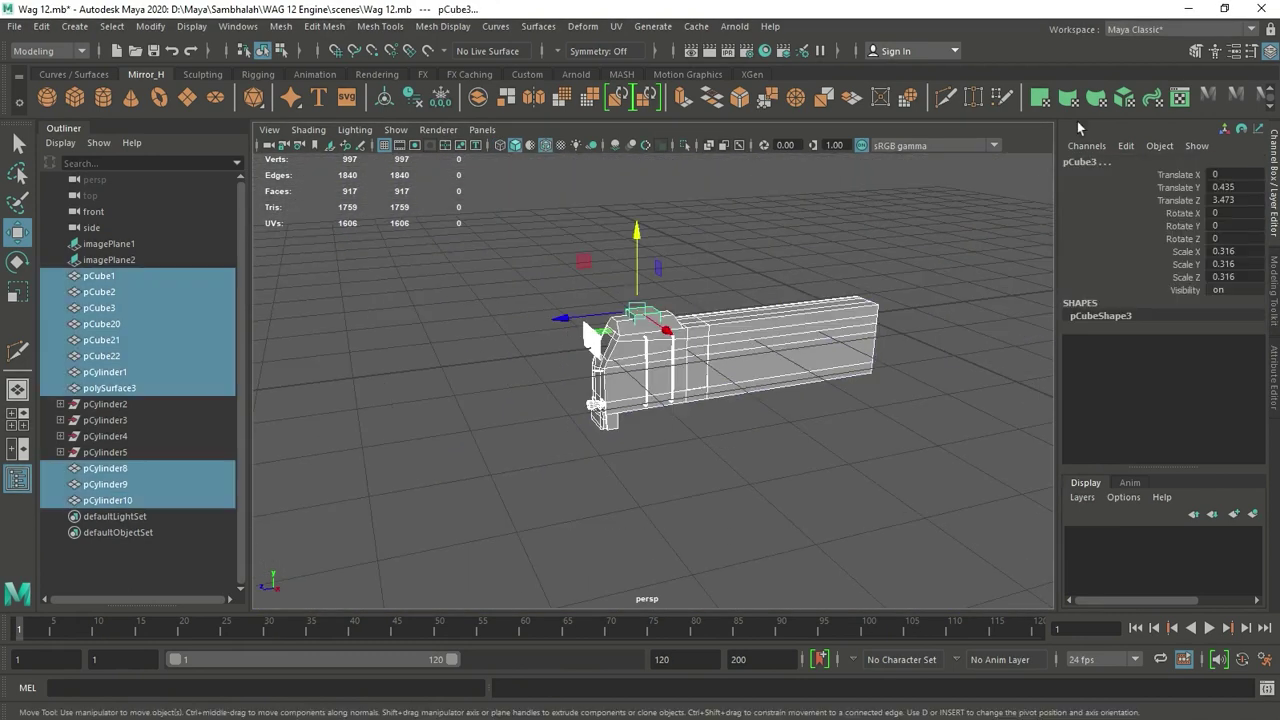
click(41, 26)
click(300, 192)
click(691, 486)
Step: Maximize the side view to review both grab poles beside the cab door
scroll(691, 486, up, 5)
key(space)
key(space)
scroll(661, 408, up, 5)
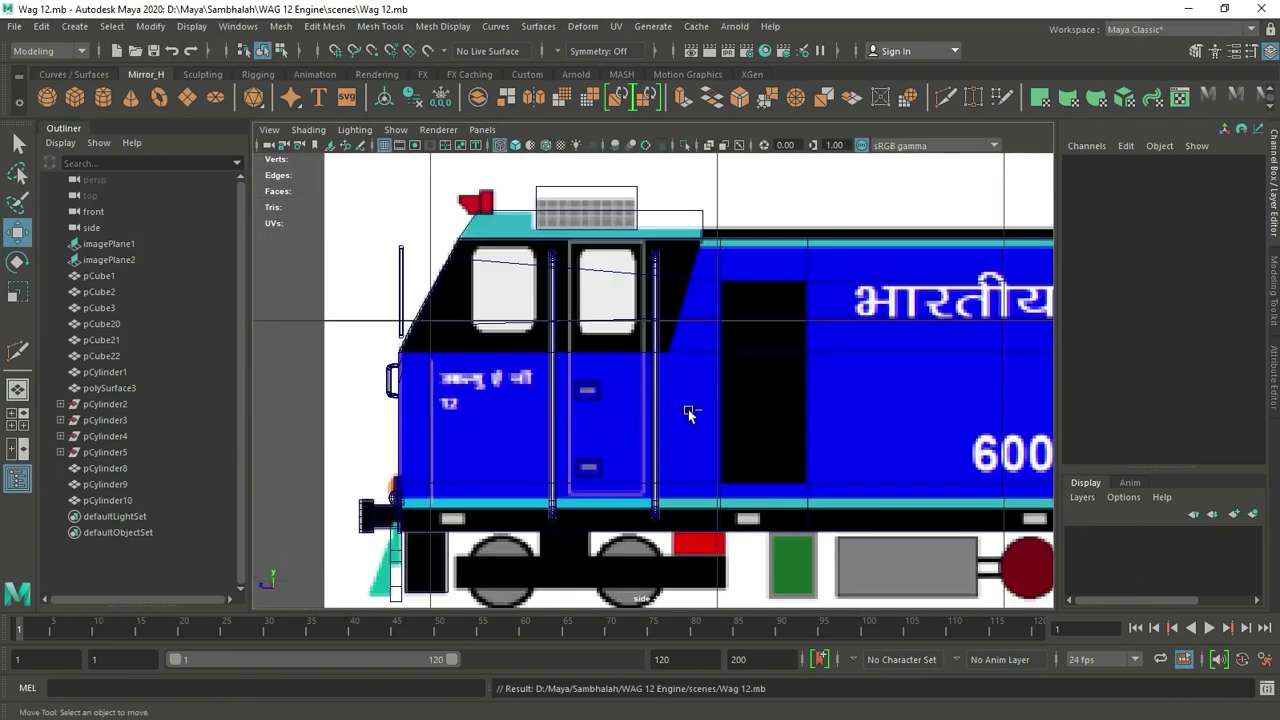
scroll(660, 395, up, 2)
scroll(625, 378, down, 4)
scroll(645, 368, up, 4)
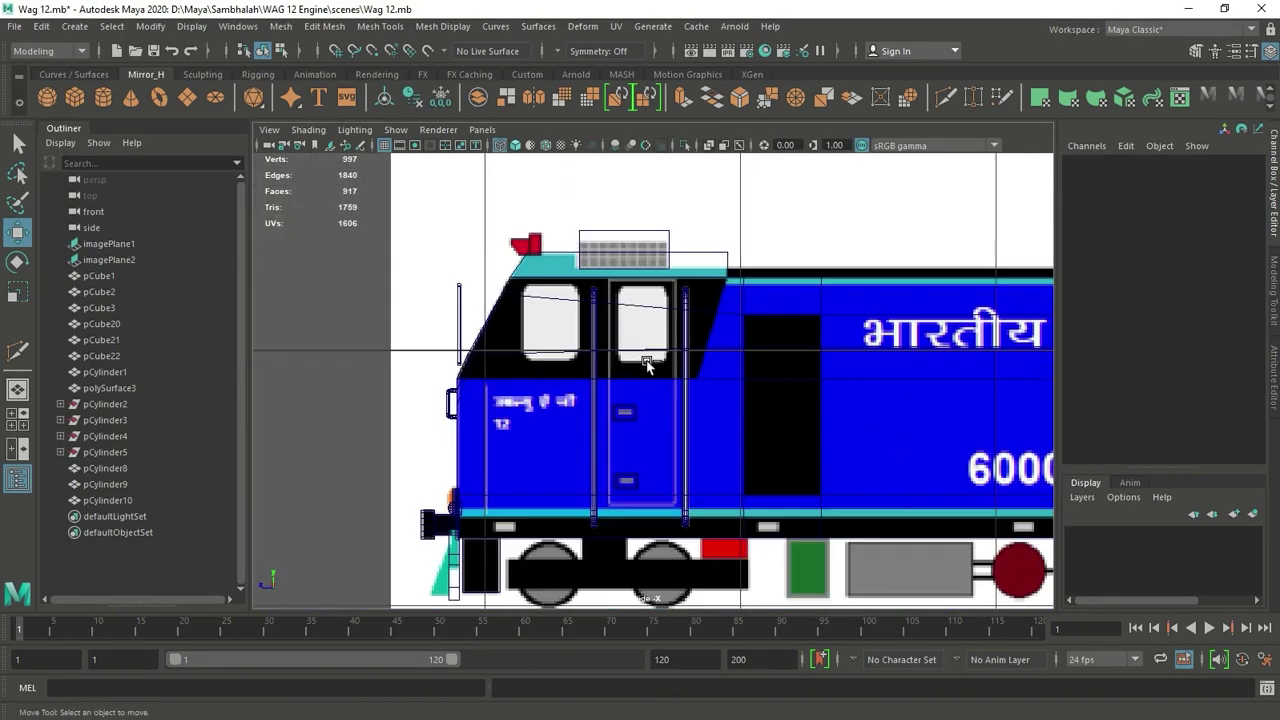
scroll(649, 362, up, 2)
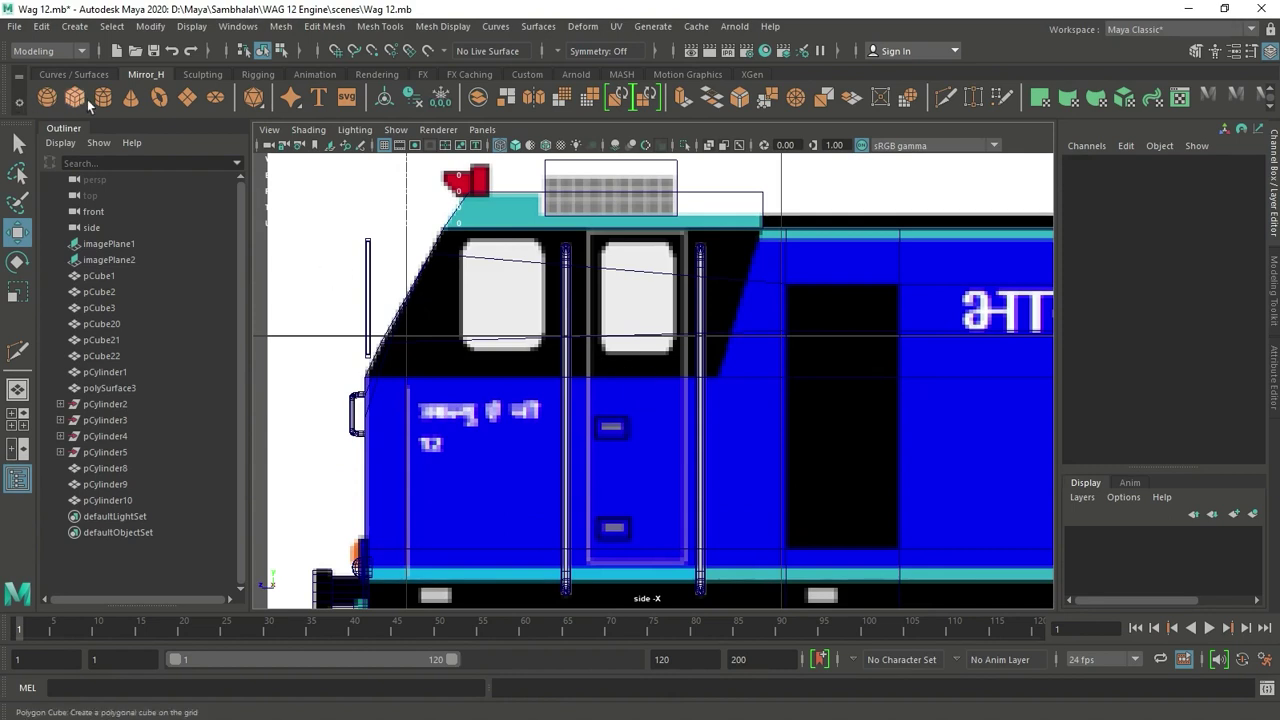
Step: Create a polygon plane, place it at the cab front and rotate it to -90 on Z
click(189, 100)
scroll(816, 388, down, 5)
drag(840, 380, 790, 380)
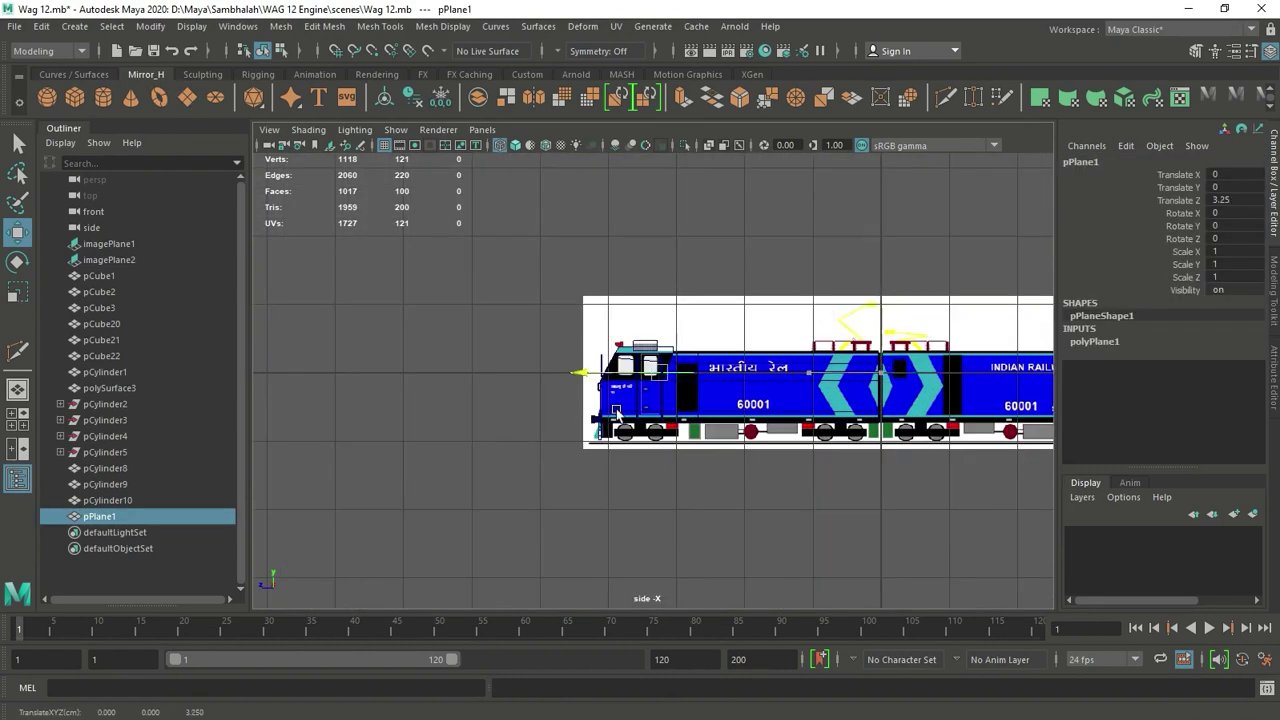
mouse_move(645, 241)
alt+mouse_down()
mouse_move(729, 336)
mouse_move(676, 476)
alt+mouse_up()
key(space)
key(space)
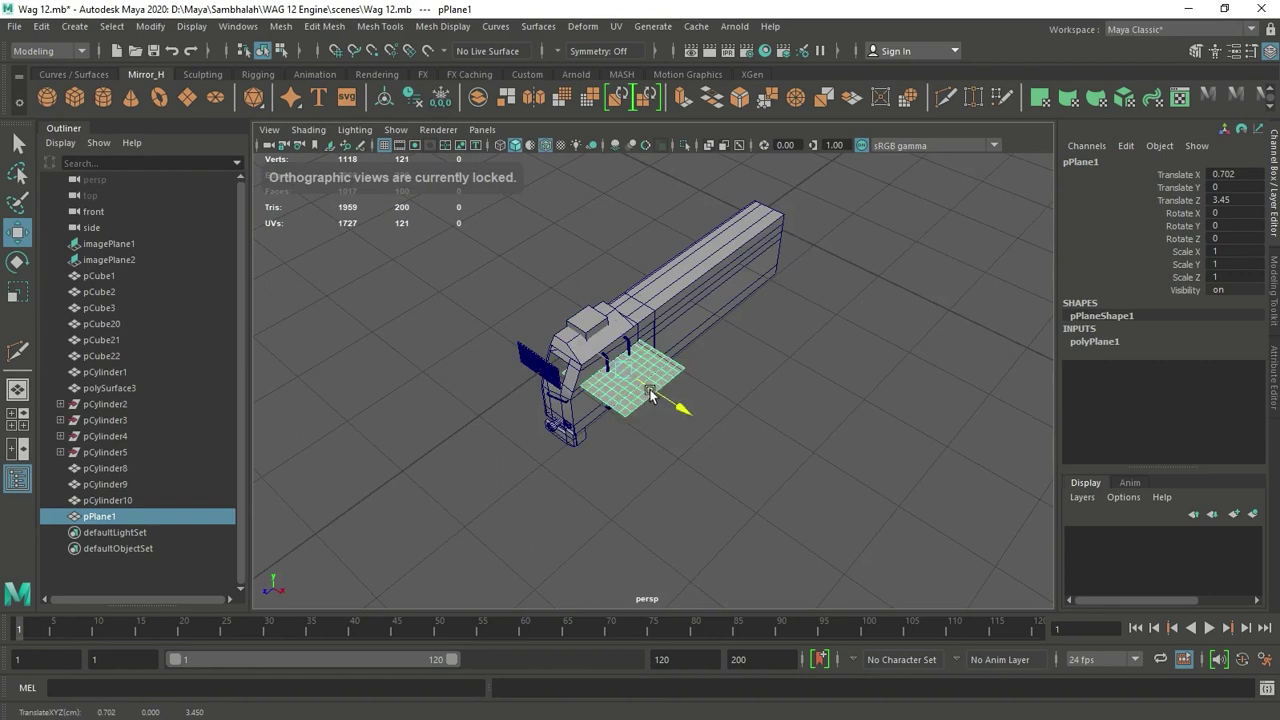
key(space)
key(space)
key(e)
drag(700, 410, 656, 388)
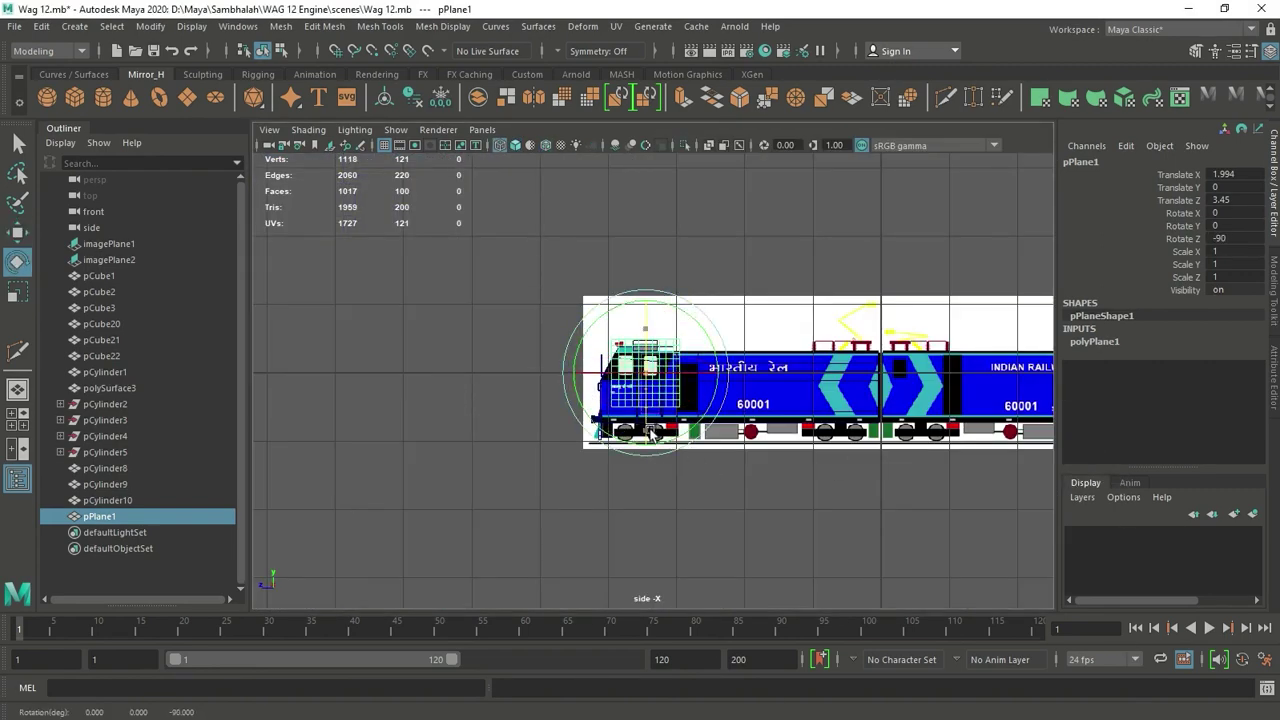
key(f)
Step: Set polyPlane1 Subdivisions Width and Height to 1
click(1094, 341)
click(1170, 393)
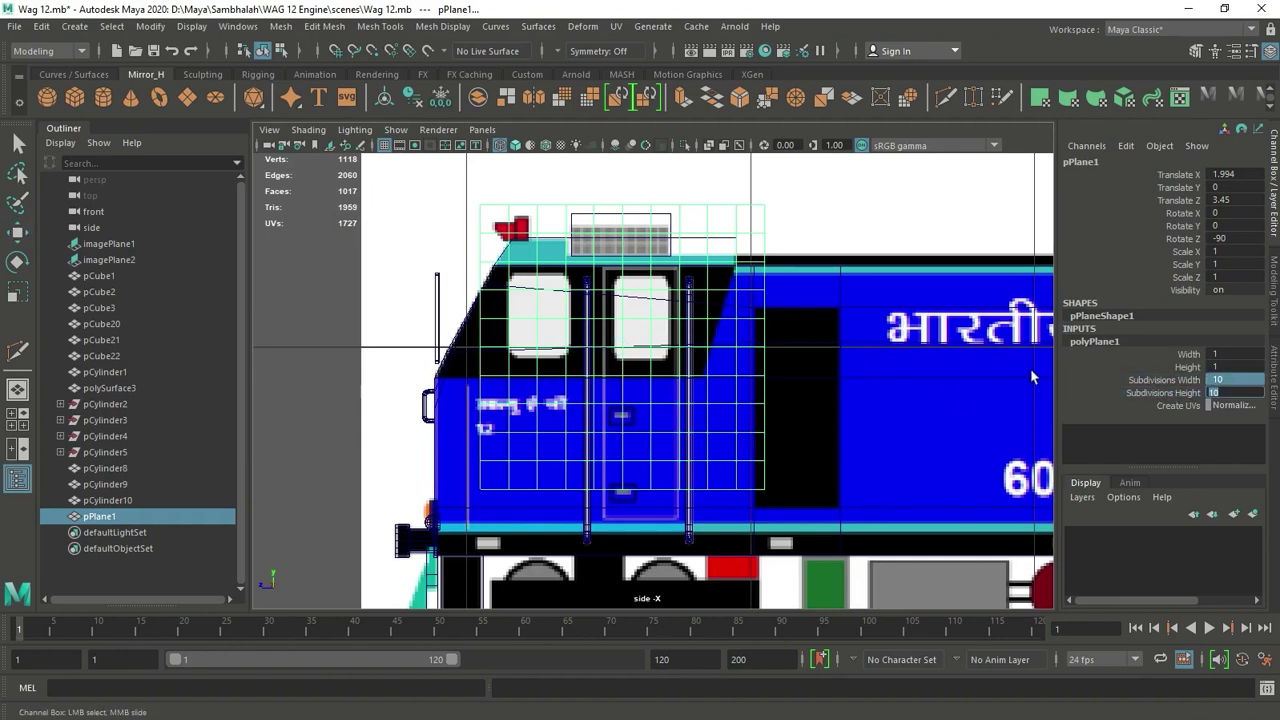
middle_drag(1033, 377, 406, 366)
Step: Scale the plane down to door size and nudge it over the door window
key(r)
mouse_move(651, 443)
mouse_down()
mouse_move(623, 363)
mouse_move(582, 330)
mouse_move(617, 305)
mouse_up()
key(f)
key(w)
key(r)
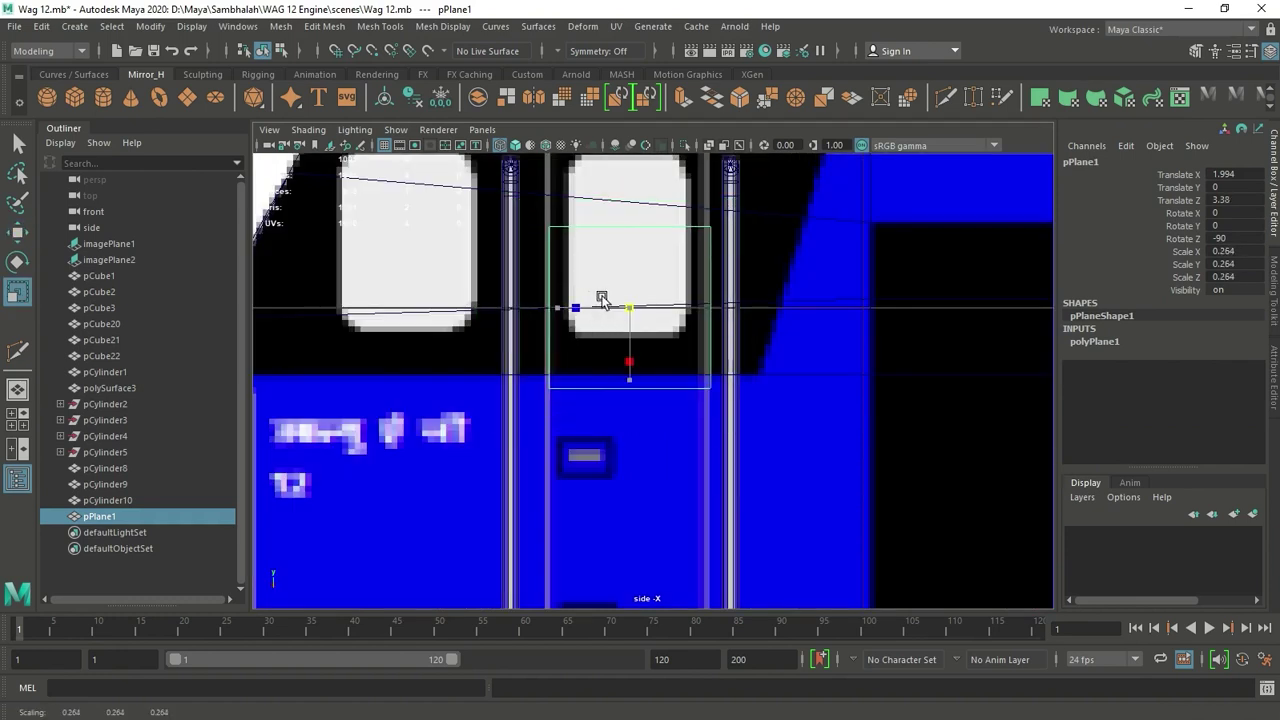
key(w)
drag(553, 307, 548, 307)
key(r)
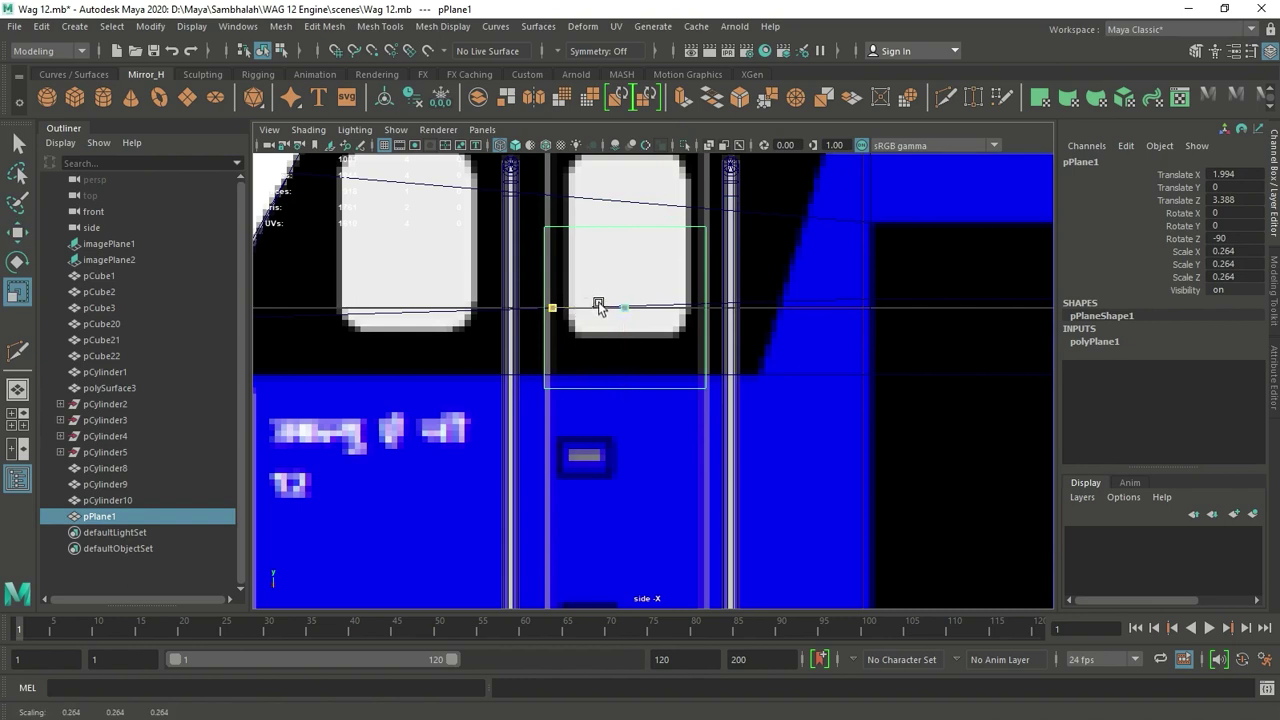
key(w)
drag(570, 316, 573, 316)
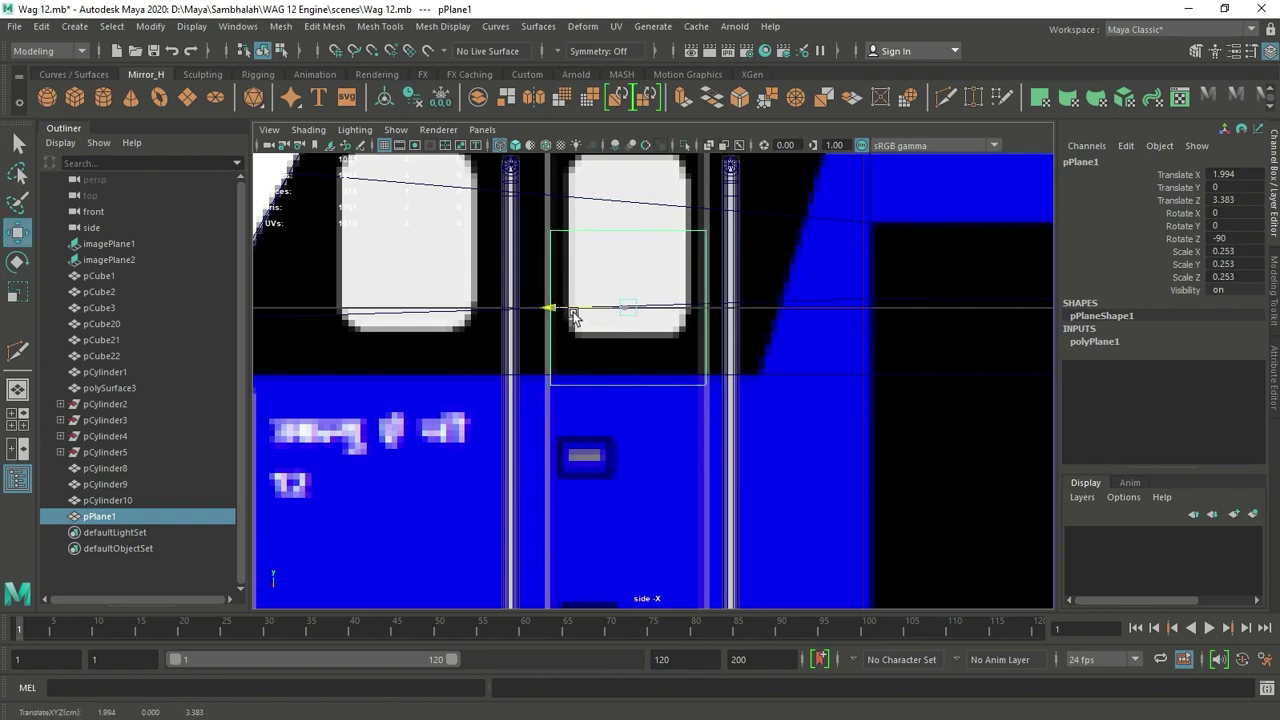
Step: Stretch the plane to the door's full height between both grab poles
key(r)
scroll(643, 340, down, 5)
scroll(637, 408, up, 5)
key(w)
mouse_move(637, 408)
mouse_down()
mouse_move(643, 380)
mouse_move(645, 484)
mouse_up()
key(r)
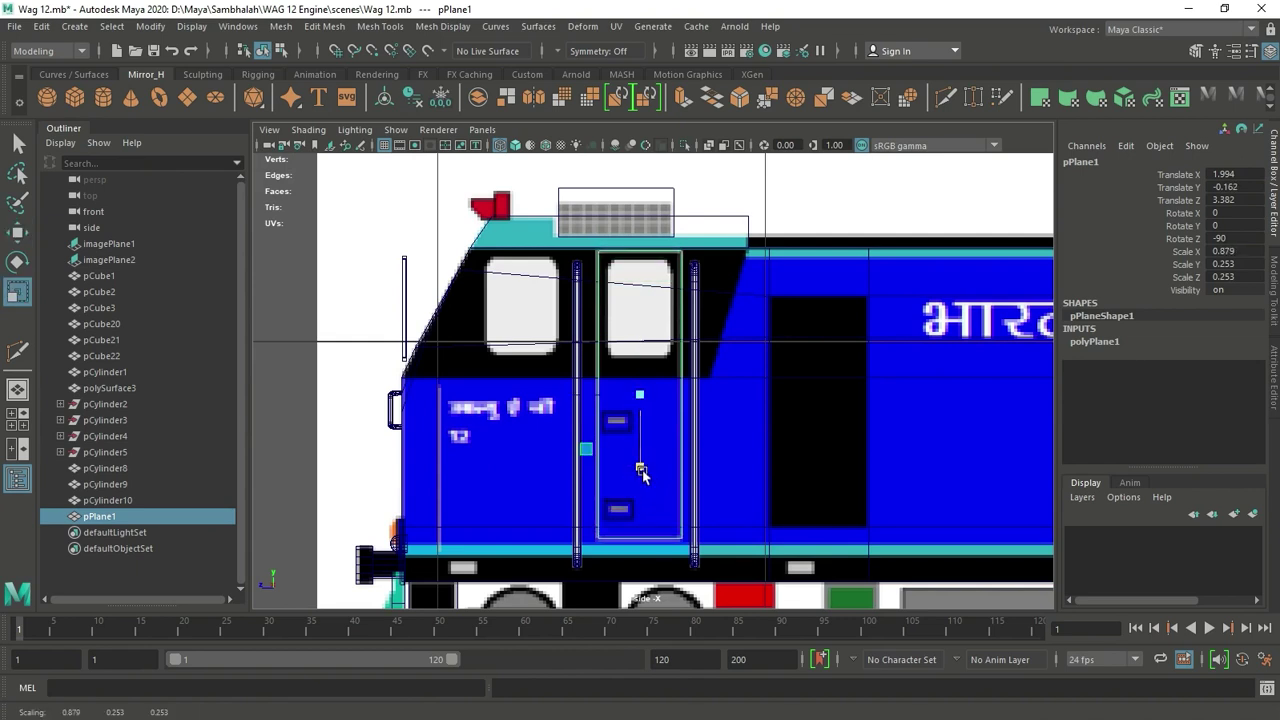
drag(645, 475, 646, 480)
key(w)
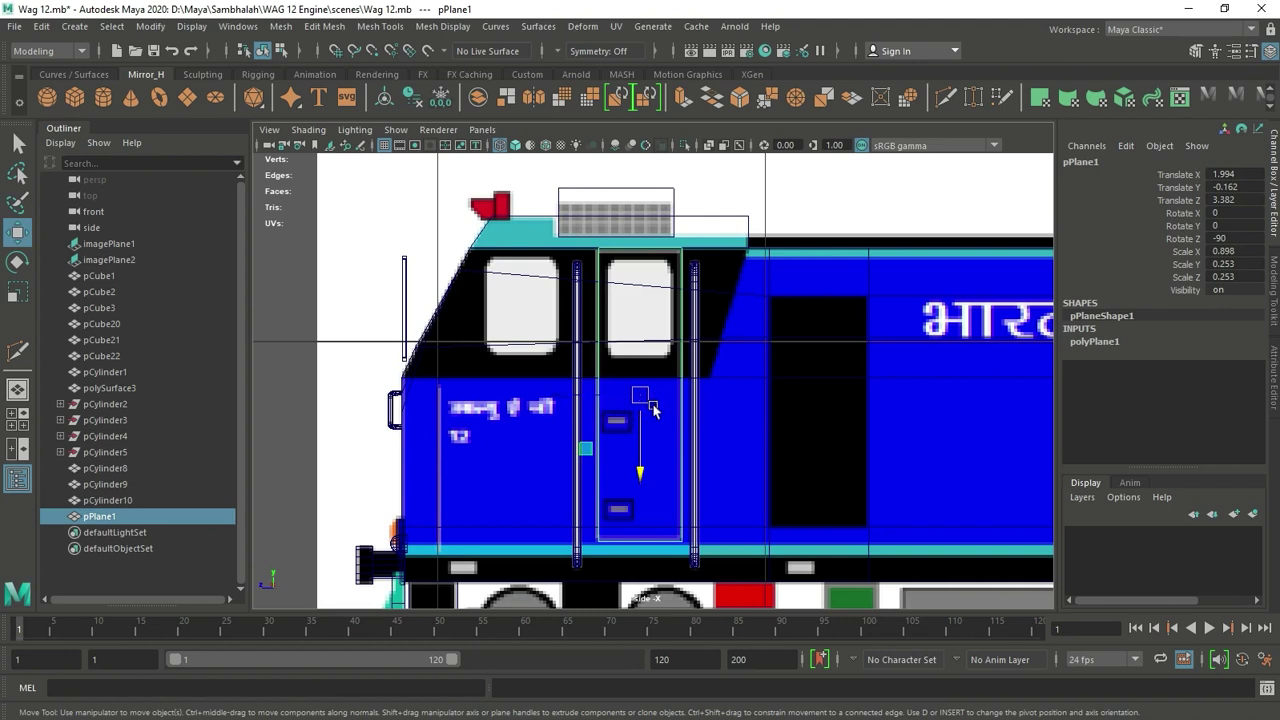
key(space)
drag(653, 410, 653, 380)
key(space)
key(space)
key(space)
key(space)
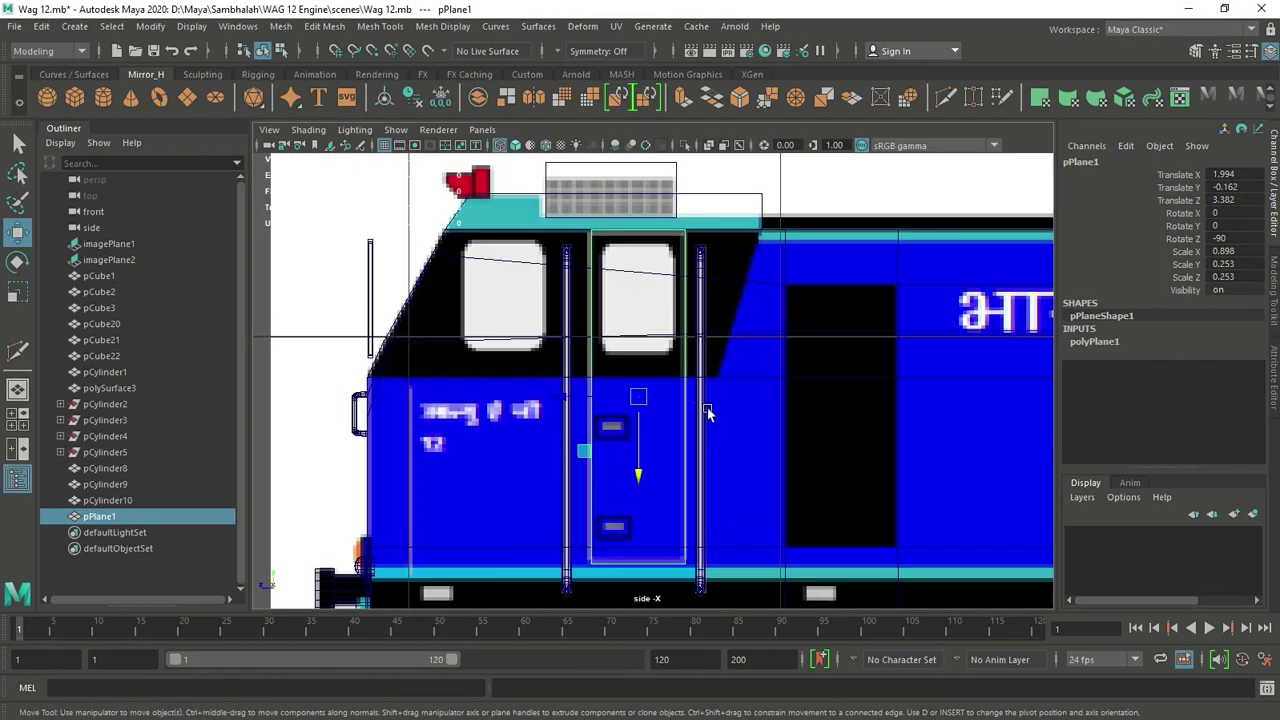
Step: Insert two edge loops across the door plane and move the new edge to the window top
scroll(663, 302, up, 3)
right_click(704, 256)
right_click(703, 297)
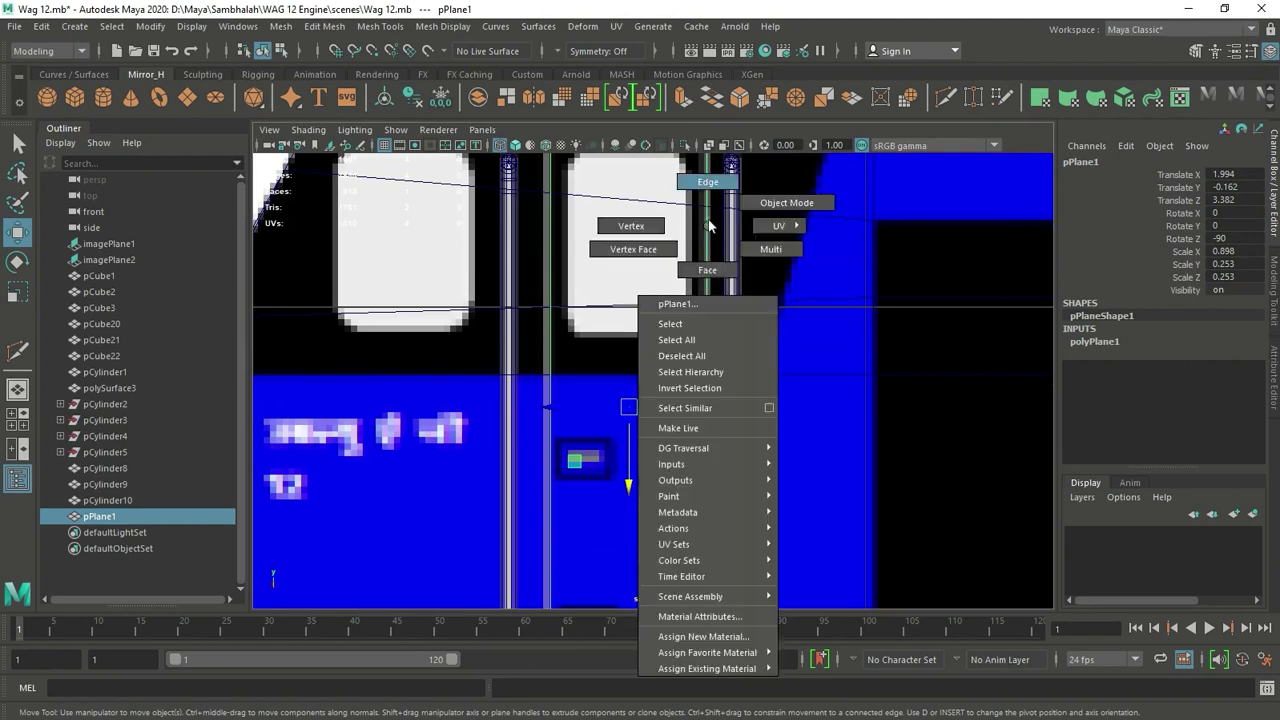
click(703, 297)
ctrl+right_drag(703, 297, 745, 437)
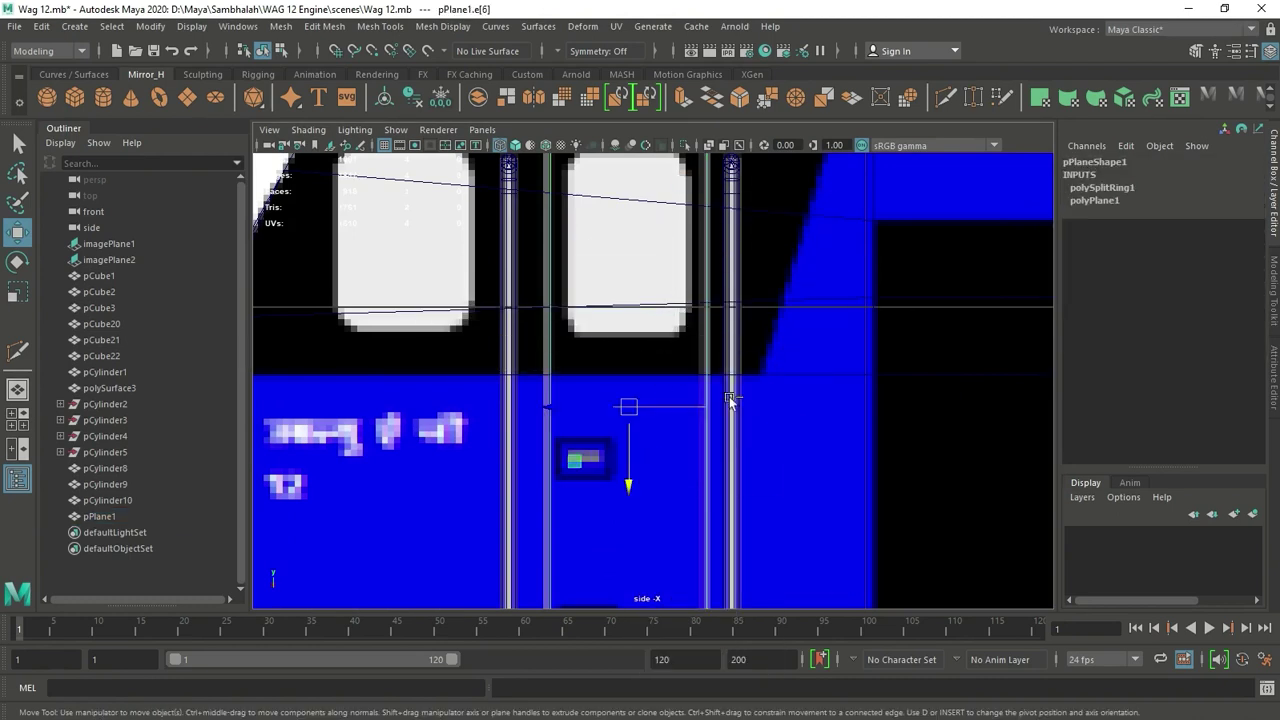
alt+middle_drag(637, 390, 637, 480)
ctrl+right_drag(612, 300, 757, 357)
middle_drag(632, 393, 648, 312)
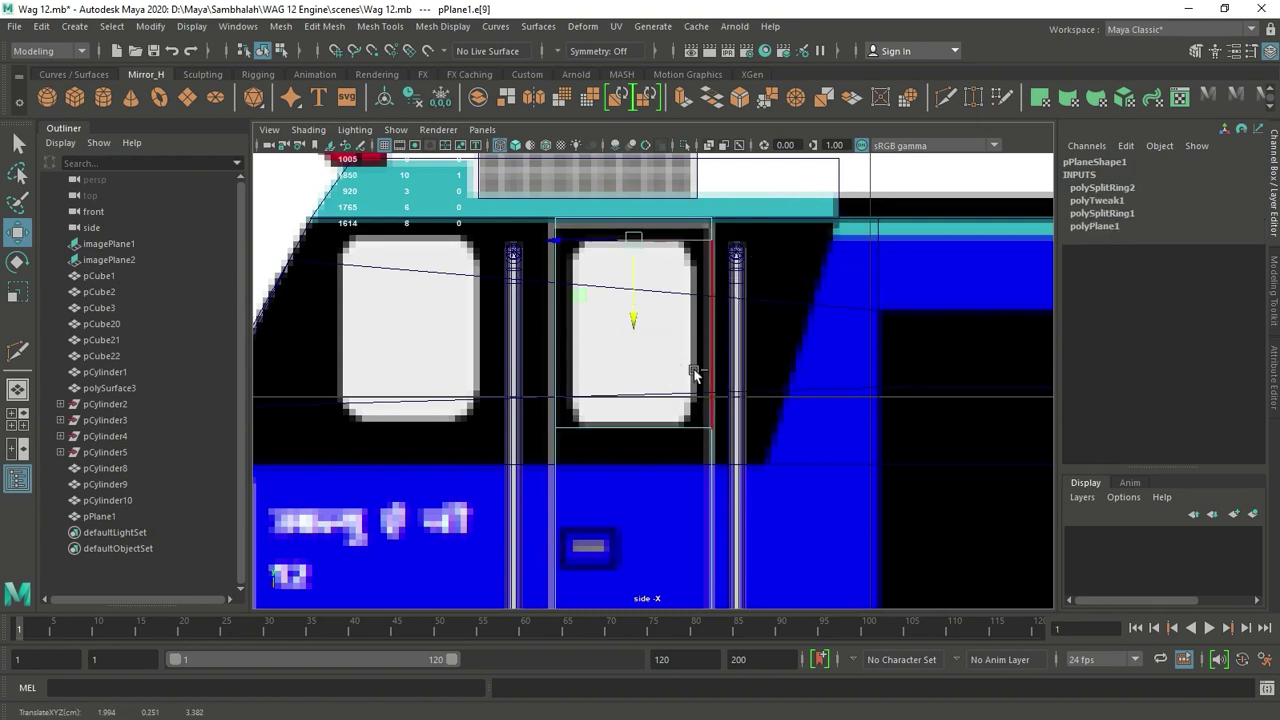
Step: Check the loops in perspective, then reselect the door plane in edge mode
key(space)
mouse_move(791, 354)
alt+mouse_down()
mouse_move(806, 406)
mouse_move(870, 243)
mouse_move(863, 426)
alt+mouse_up()
key(F8)
key(space)
scroll(838, 472, up, 3)
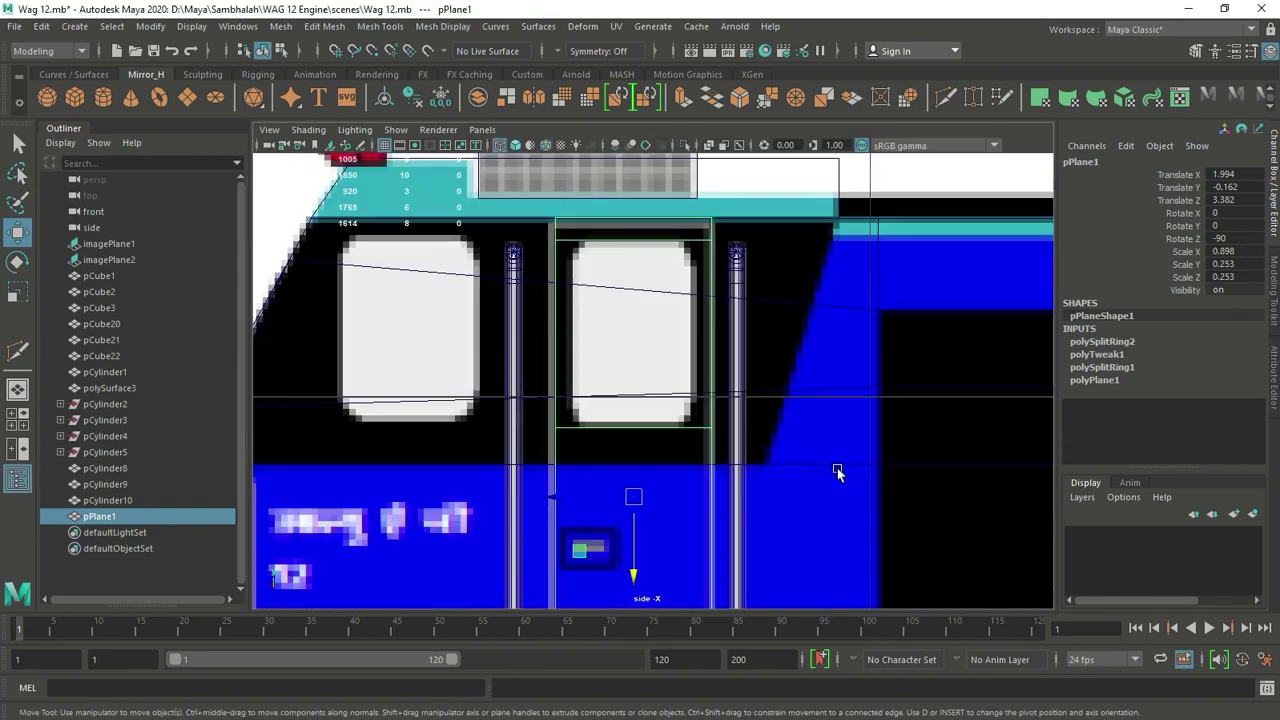
click(662, 434)
right_click(664, 382)
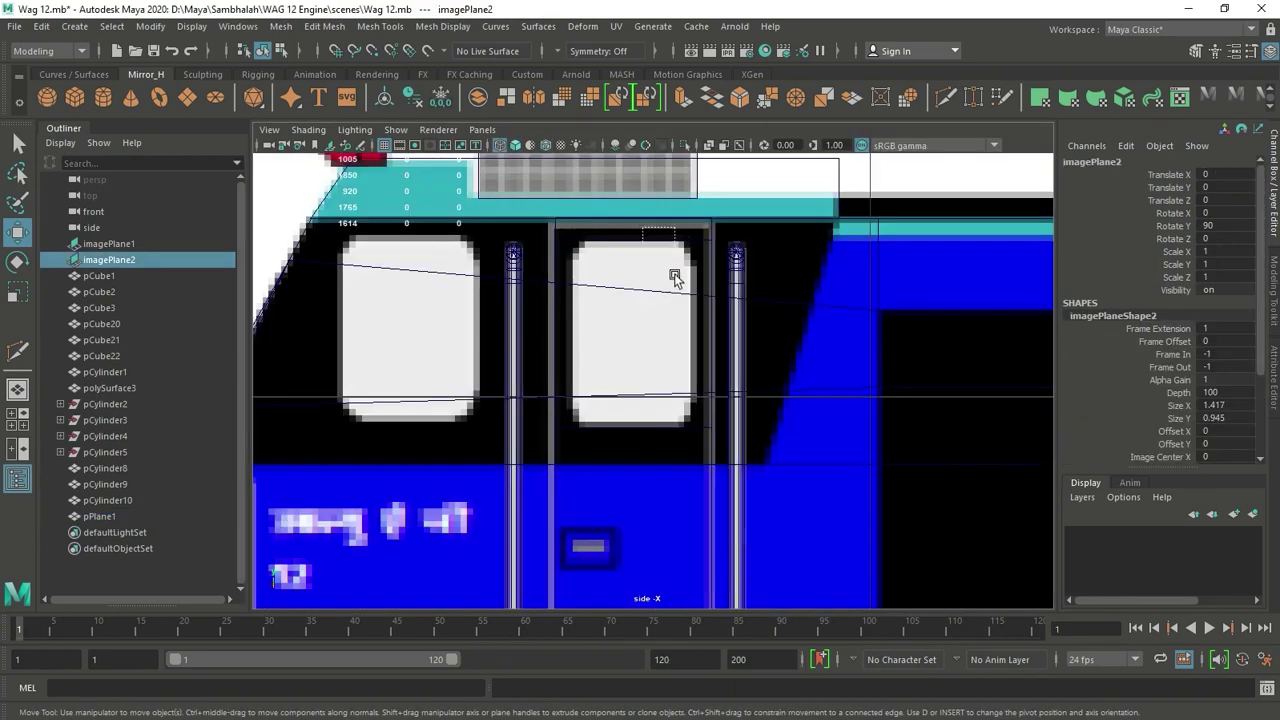
click(674, 228)
right_drag(674, 228, 612, 238)
Step: Bevel the vertical door edge and line up the adjacent edge with the window side
click(634, 314)
shift+right_drag(658, 380, 738, 383)
key(r)
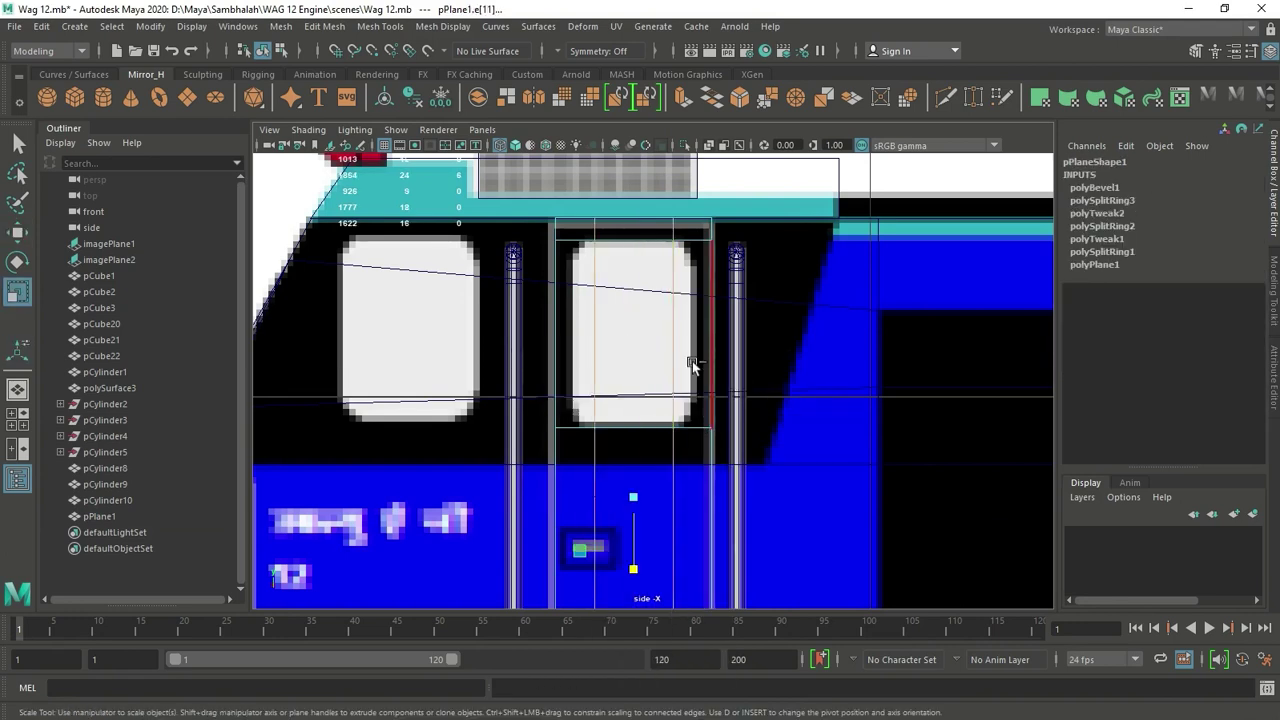
click(674, 470)
alt+middle_drag(655, 469, 655, 443)
scroll(655, 443, down, 1)
scroll(640, 460, down, 5)
scroll(630, 470, up, 3)
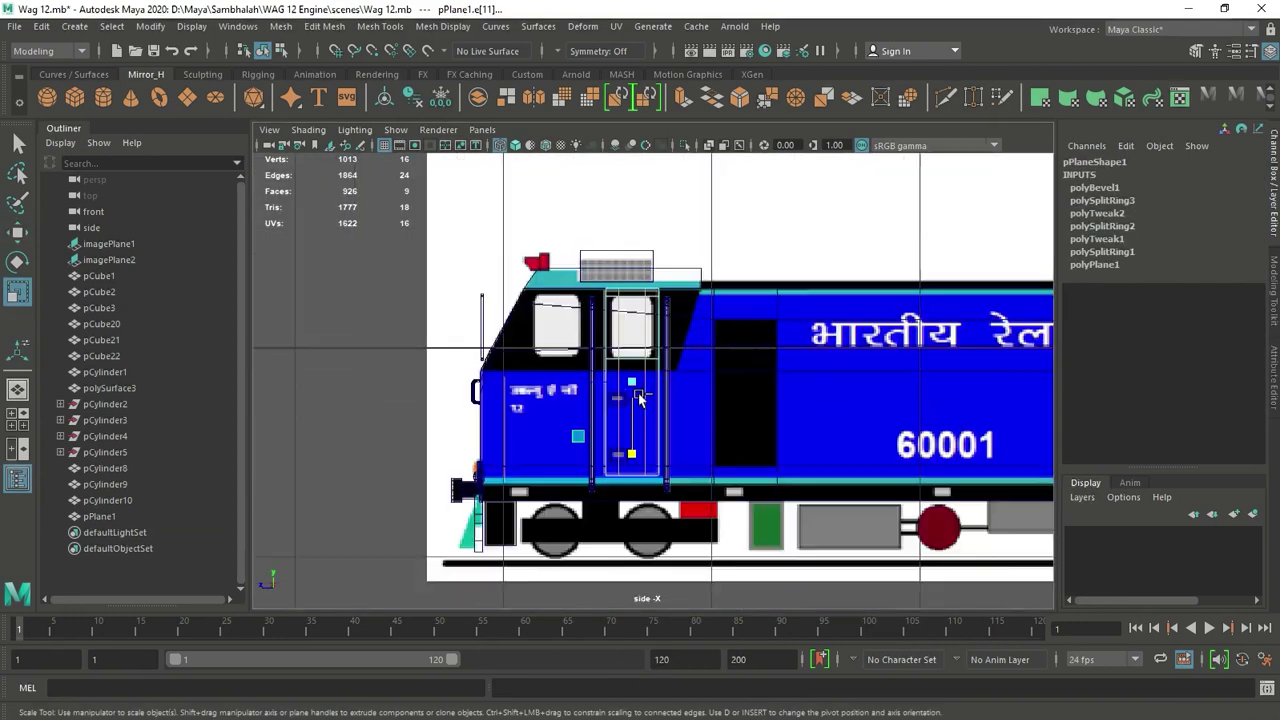
scroll(620, 475, up, 2)
key(space)
drag(757, 291, 743, 403)
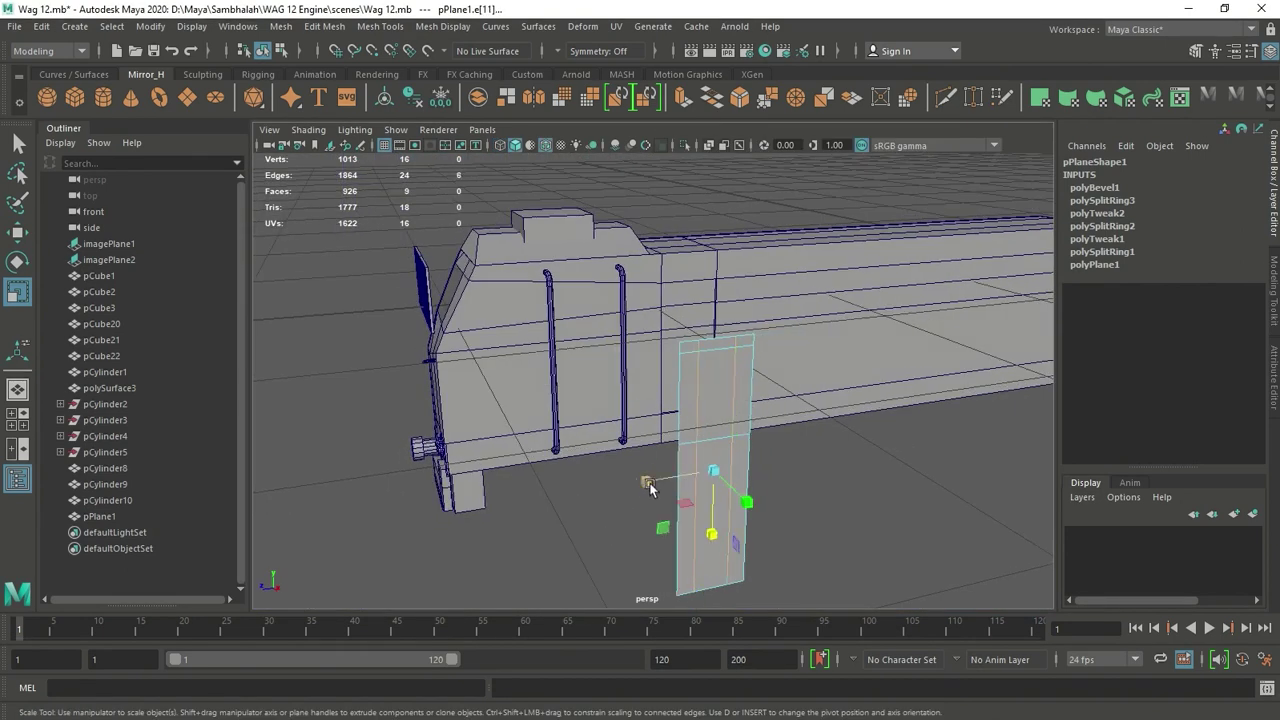
Step: Delete the door plane's window face to open the window hole
key(space)
key(space)
drag(530, 383, 533, 385)
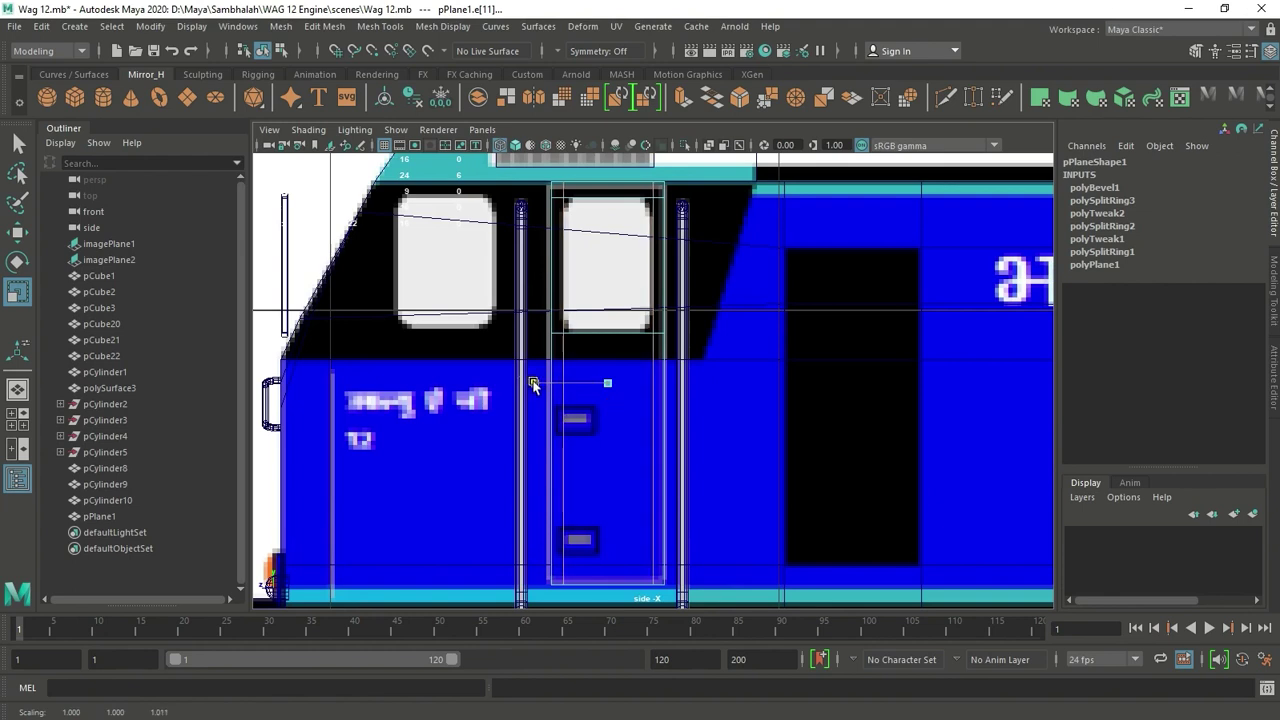
key(space)
key(space)
right_drag(776, 263, 777, 367)
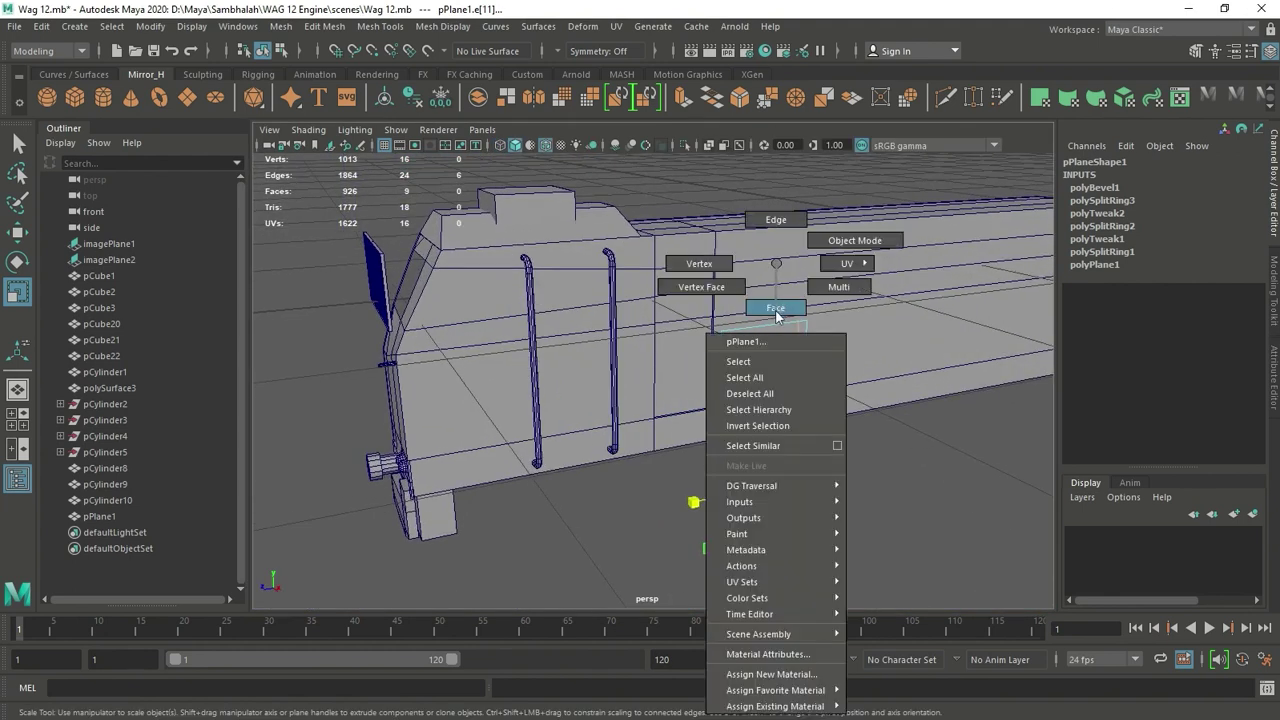
click(757, 391)
key(Delete)
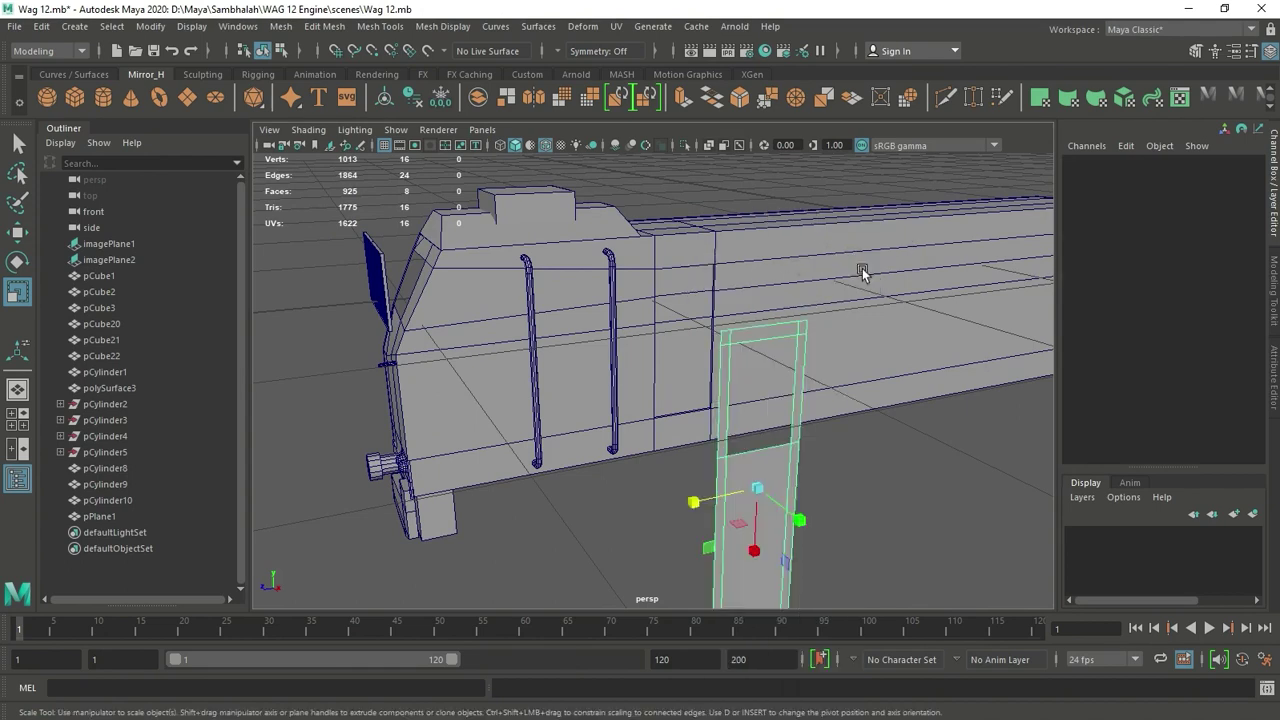
Step: Extrude the remaining door faces with Keep Faces Together, Local Translate Z 0.013
alt+drag(862, 274, 891, 517)
click(885, 520)
shift+right_drag(930, 310, 916, 400)
click(880, 466)
drag(966, 350, 976, 360)
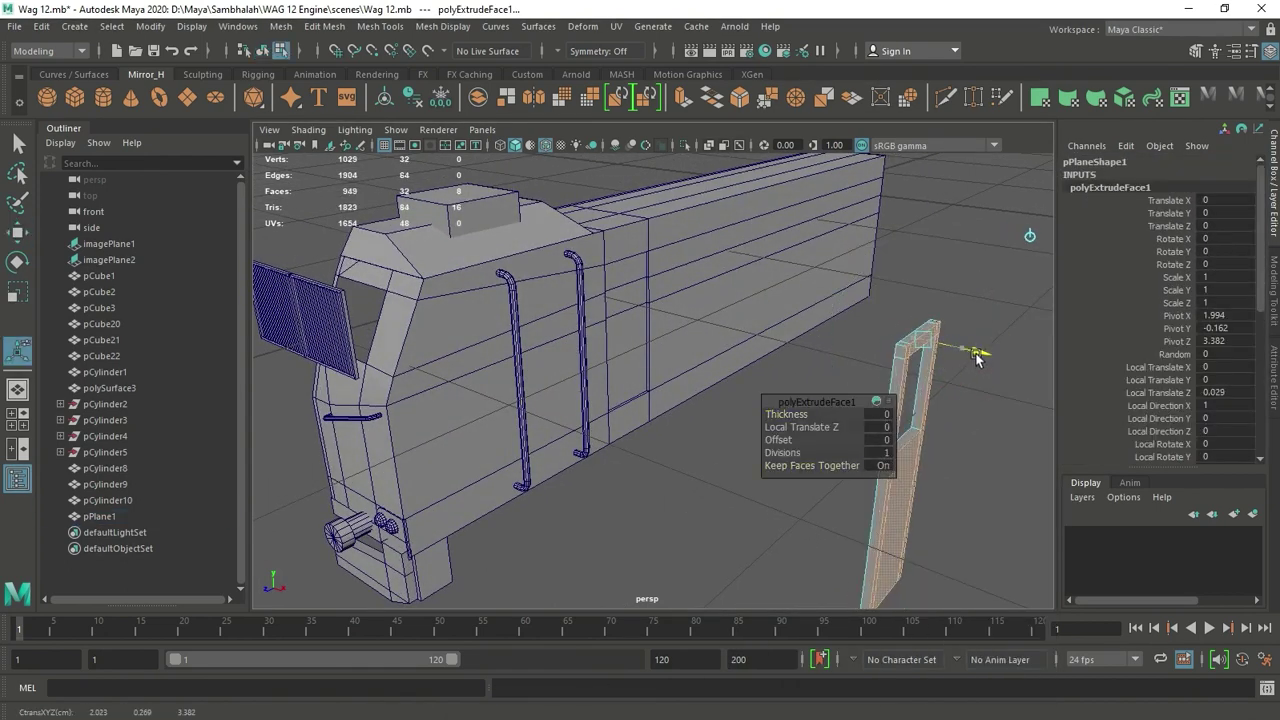
key(w)
scroll(958, 378, up, 5)
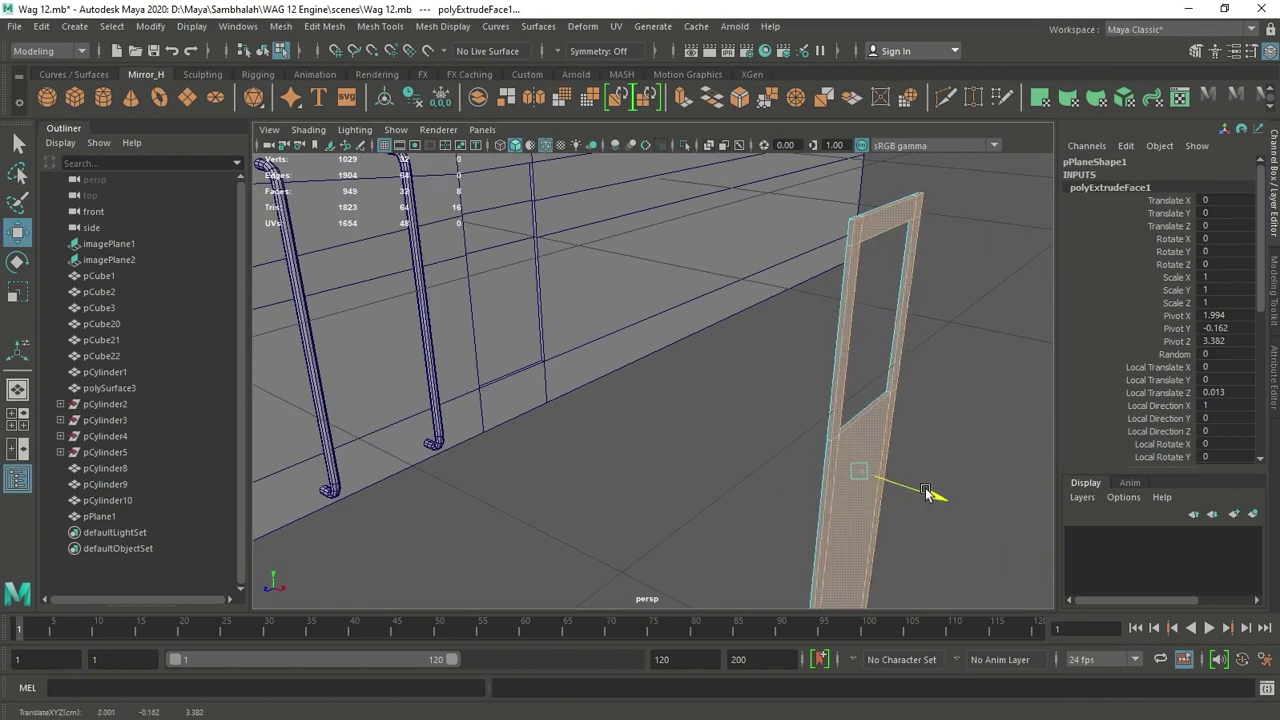
alt+drag(928, 490, 603, 383)
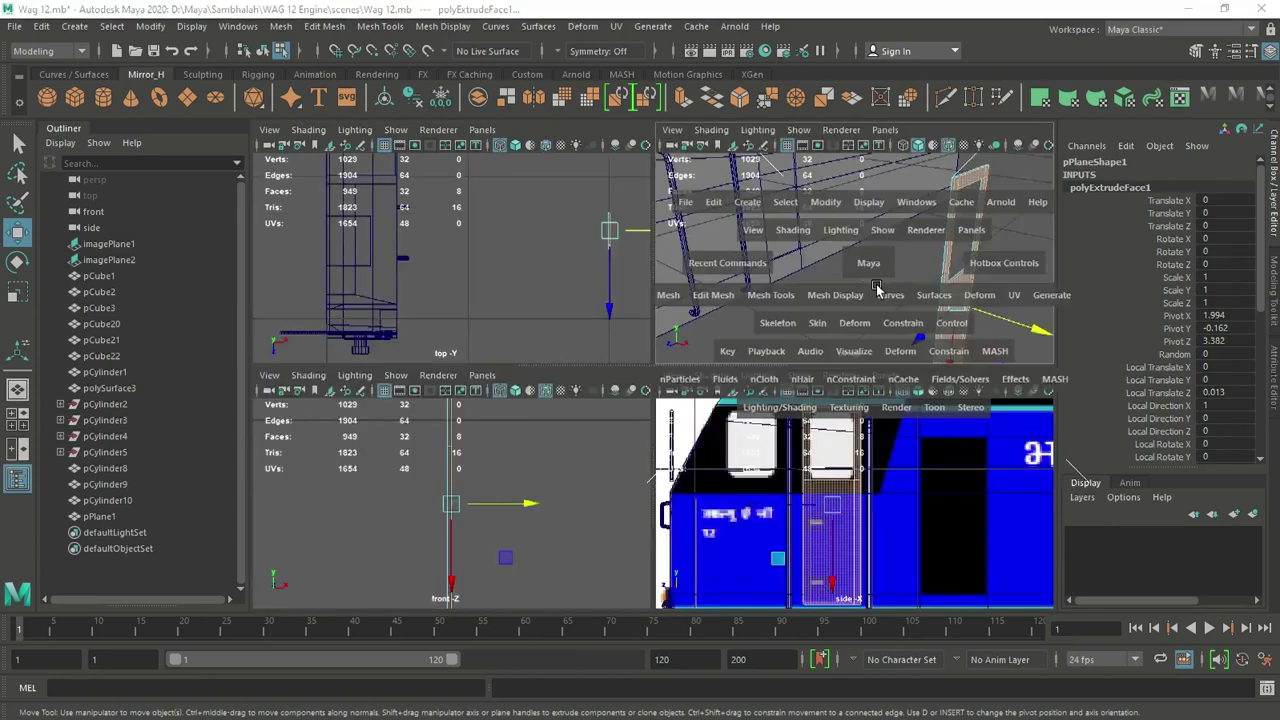
Step: Return to object mode and move the door panel against the locomotive side
right_click(792, 263)
click(870, 240)
key(space)
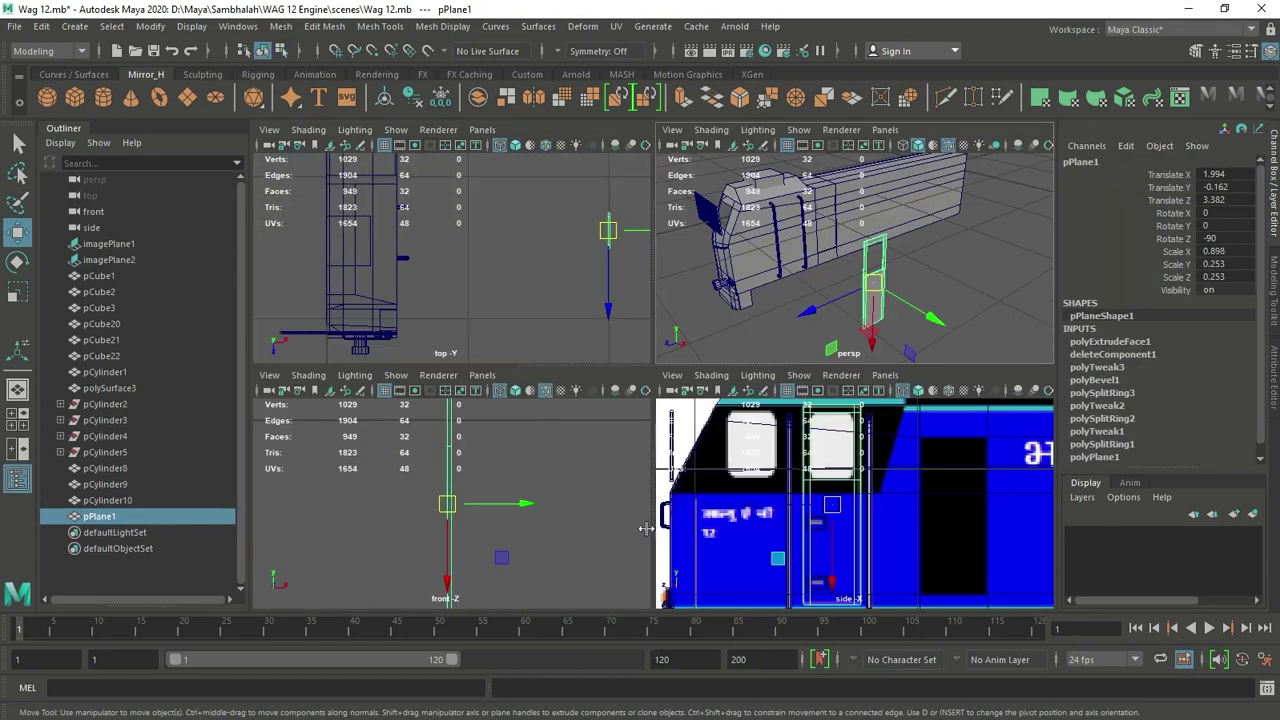
key(space)
drag(700, 476, 549, 358)
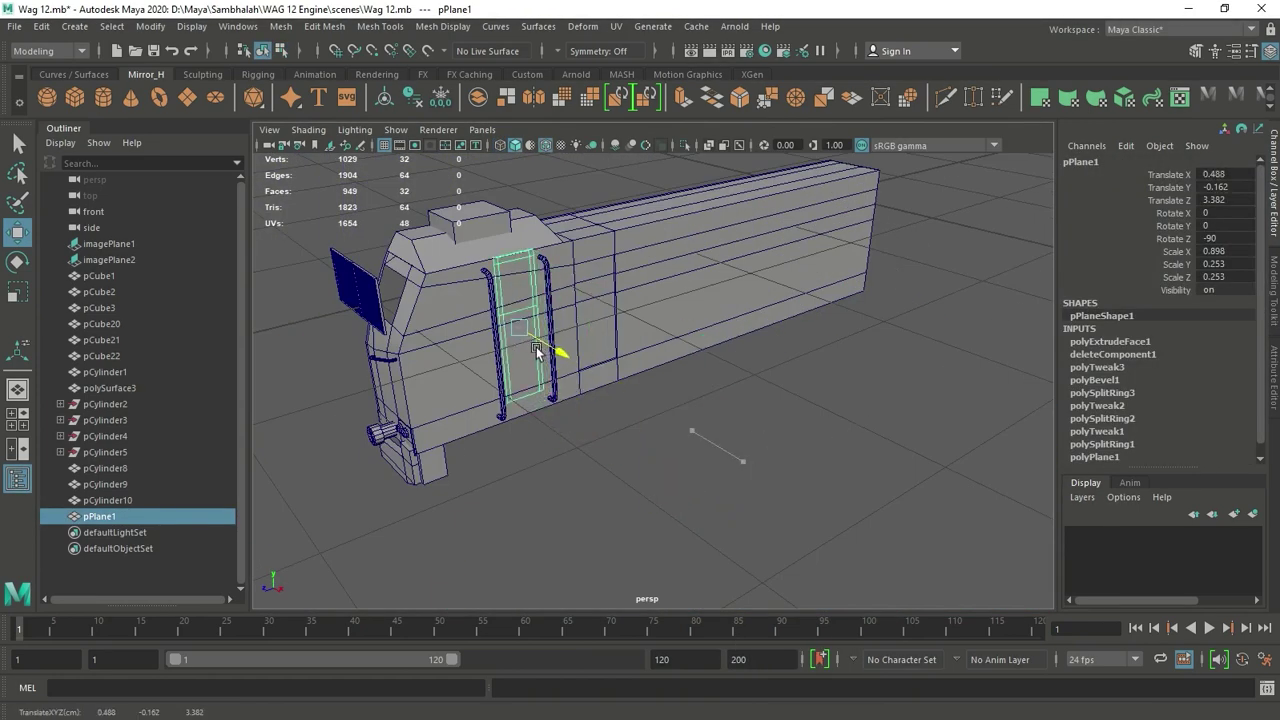
scroll(516, 250, up, 5)
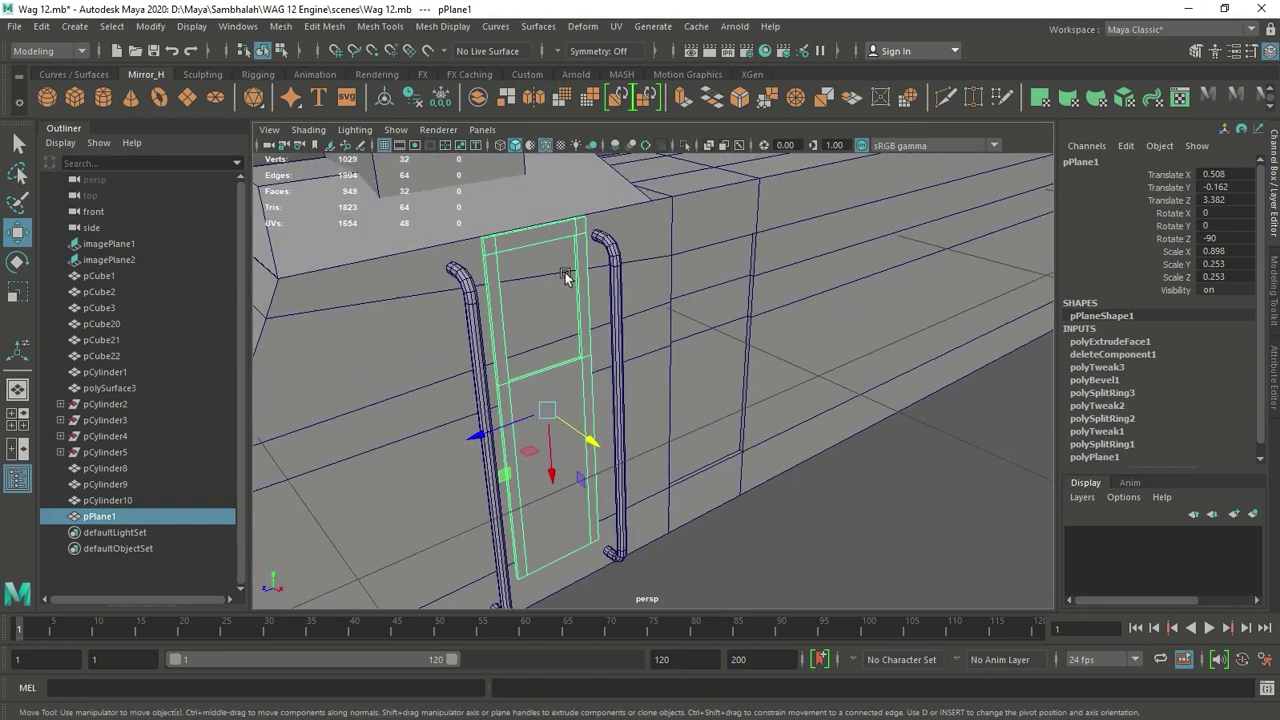
scroll(566, 277, up, 3)
key(space)
key(space)
alt+middle_drag(752, 355, 737, 374)
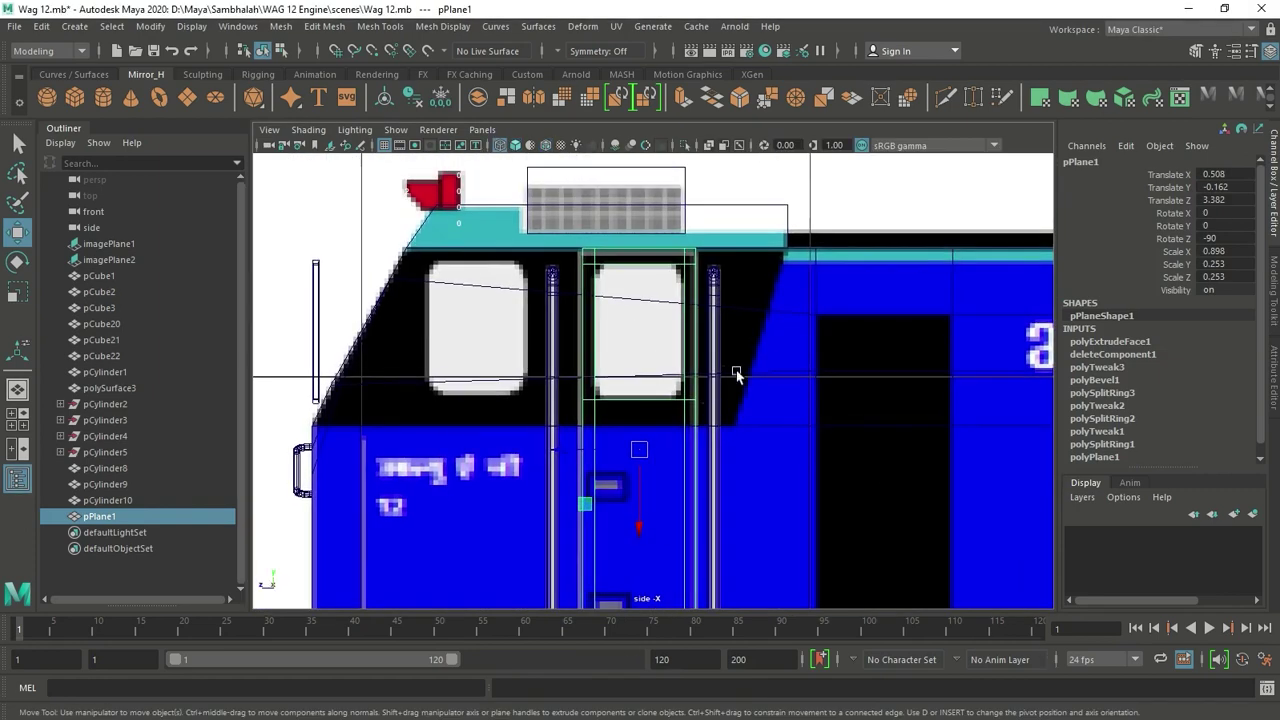
Step: Select the door's top vertices, then seat pPlane1 flush against the cab at Translate X 0.5
right_drag(656, 252, 590, 255)
drag(700, 242, 578, 262)
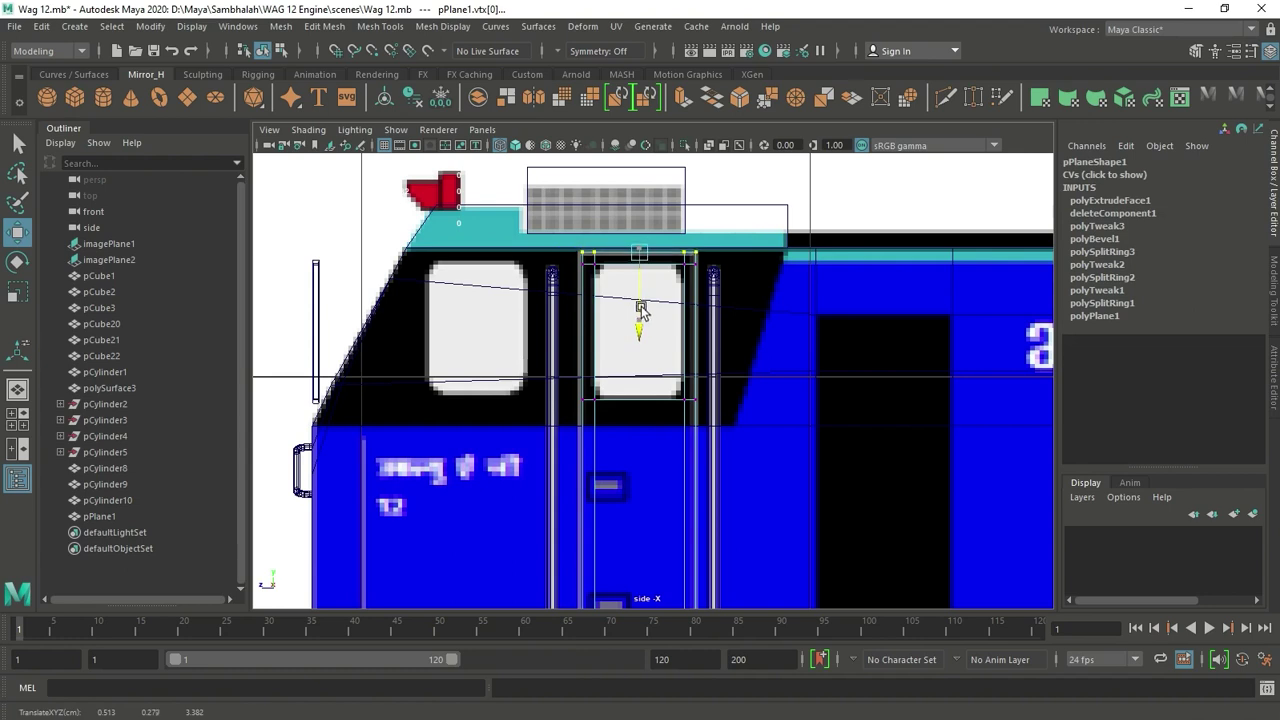
key(space)
key(space)
key(F8)
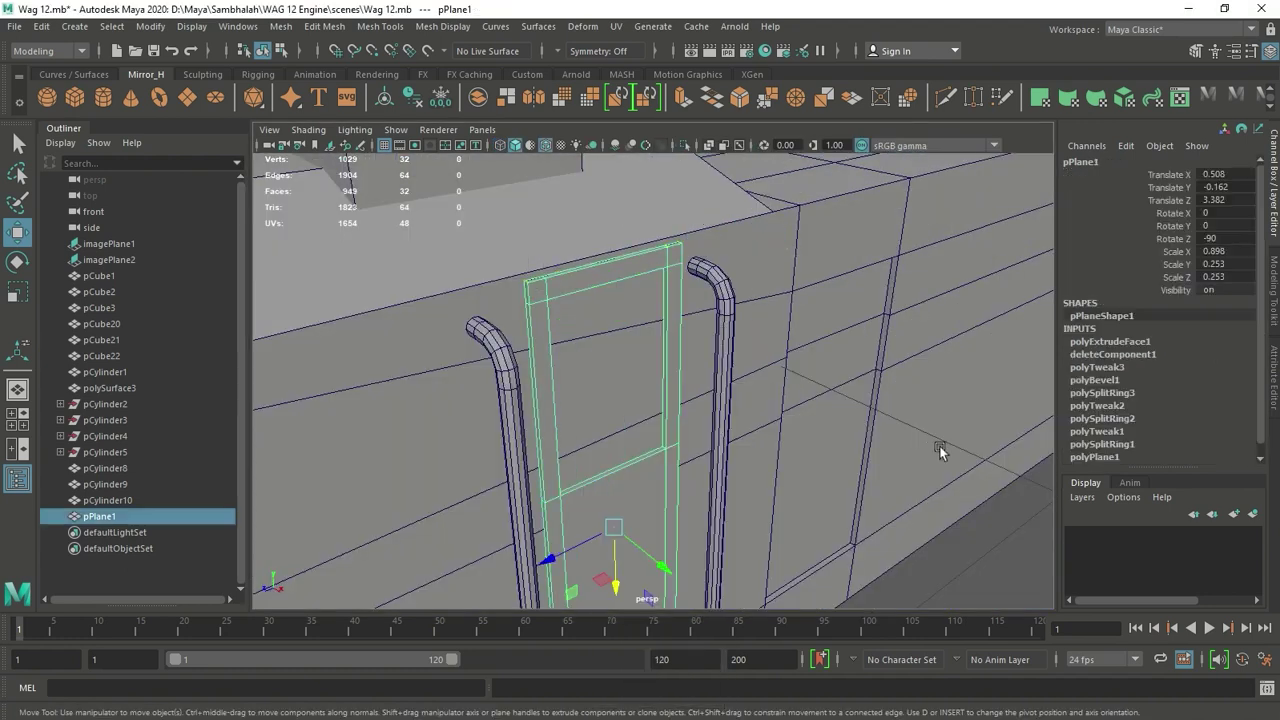
click(939, 446)
alt+drag(939, 446, 963, 553)
click(560, 305)
key(space)
Step: Switch from the four-view layout to a single maximized view and zoom in on the cab
key(space)
drag(690, 381, 611, 381)
key(space)
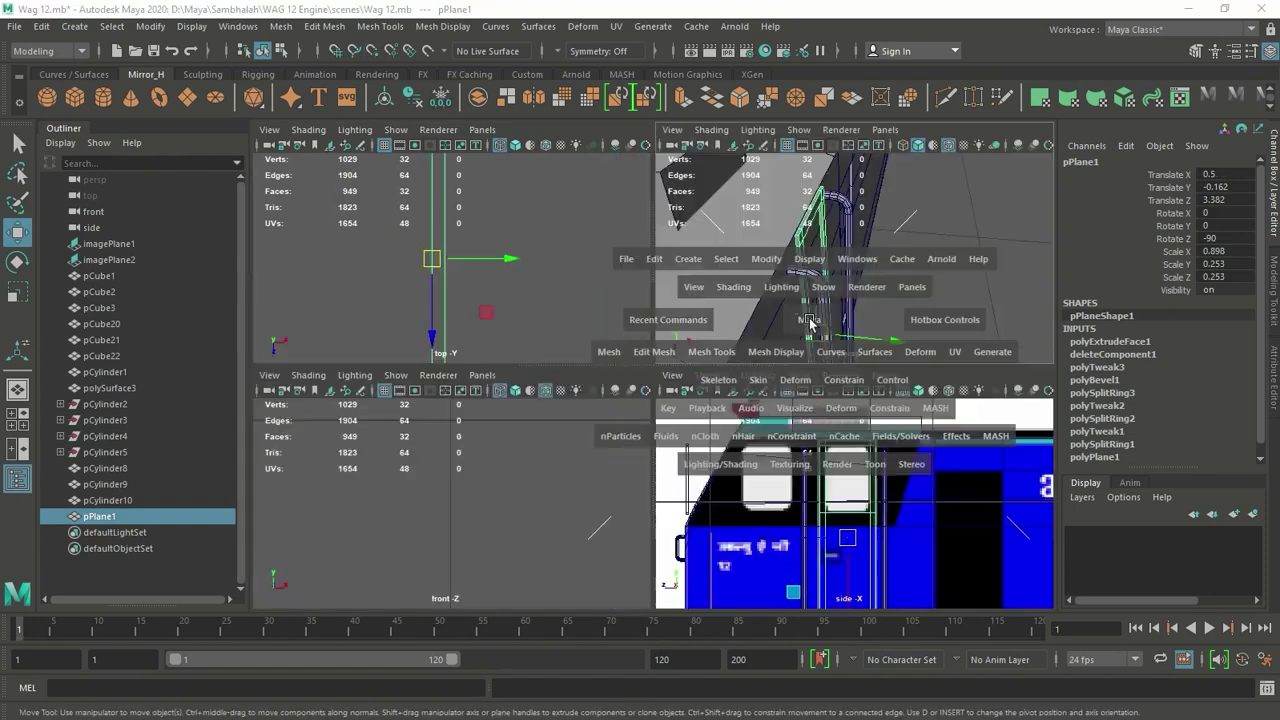
key(space)
scroll(717, 397, down, 5)
scroll(692, 443, up, 3)
key(space)
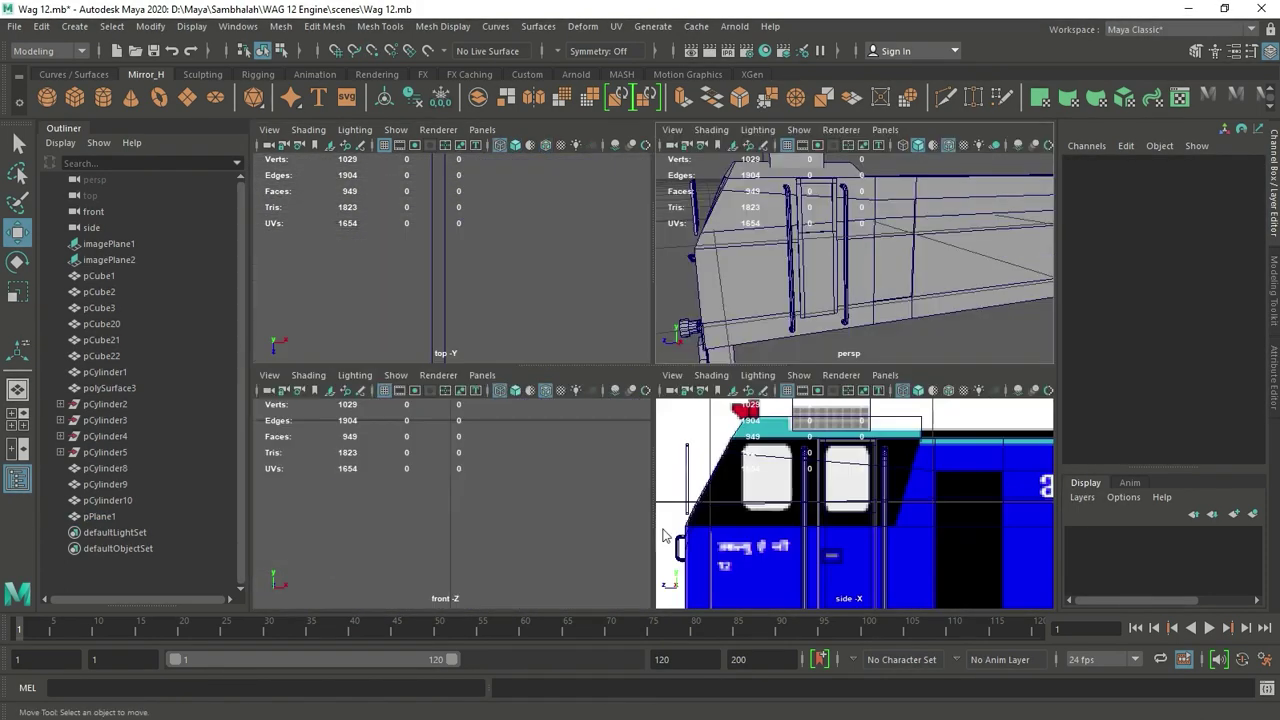
key(space)
scroll(690, 488, up, 3)
scroll(656, 473, up, 2)
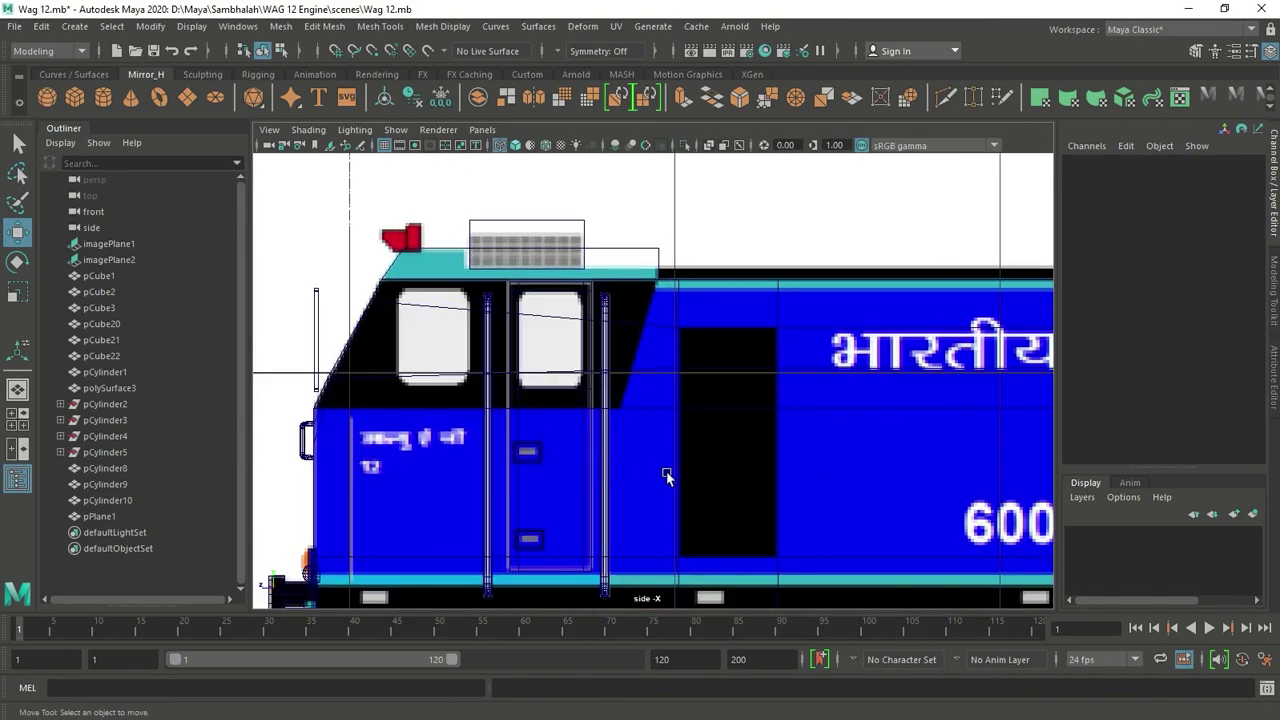
Step: Select pCube1 and turn on wireframe-on-shaded with the reference texture shown
click(419, 359)
alt+middle_drag(488, 280, 662, 279)
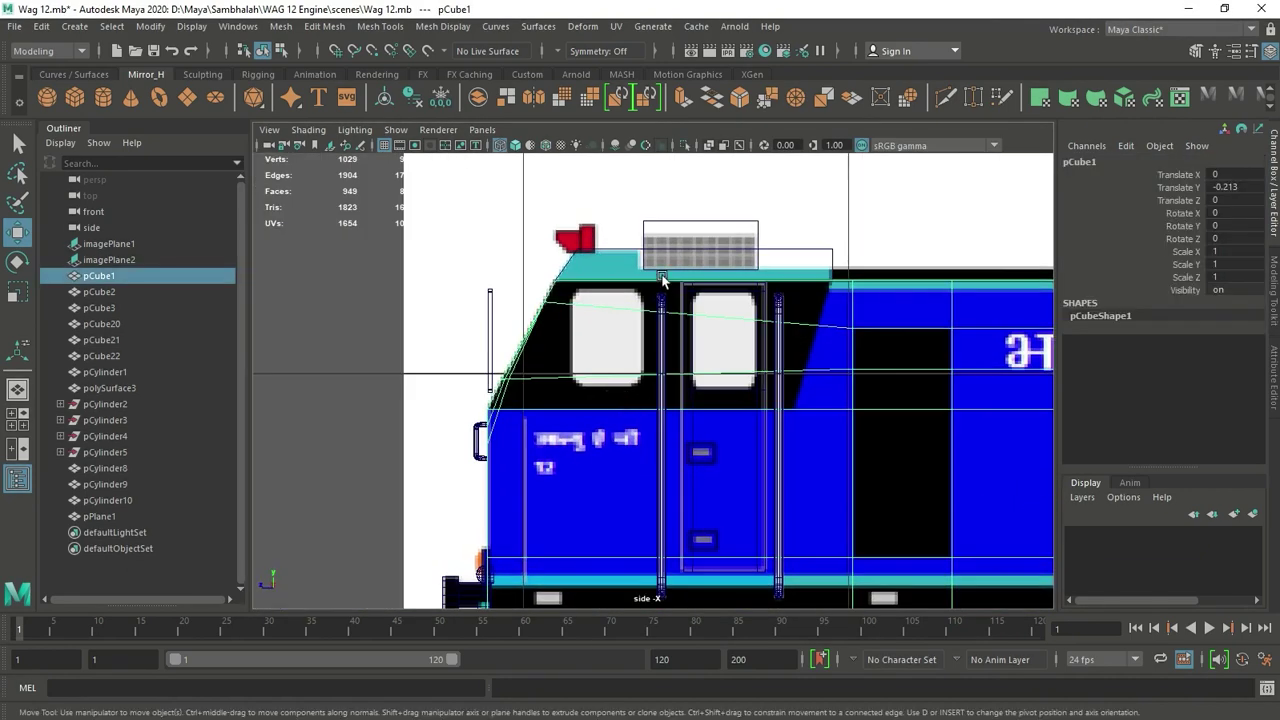
key(5)
click(546, 146)
click(546, 146)
click(546, 146)
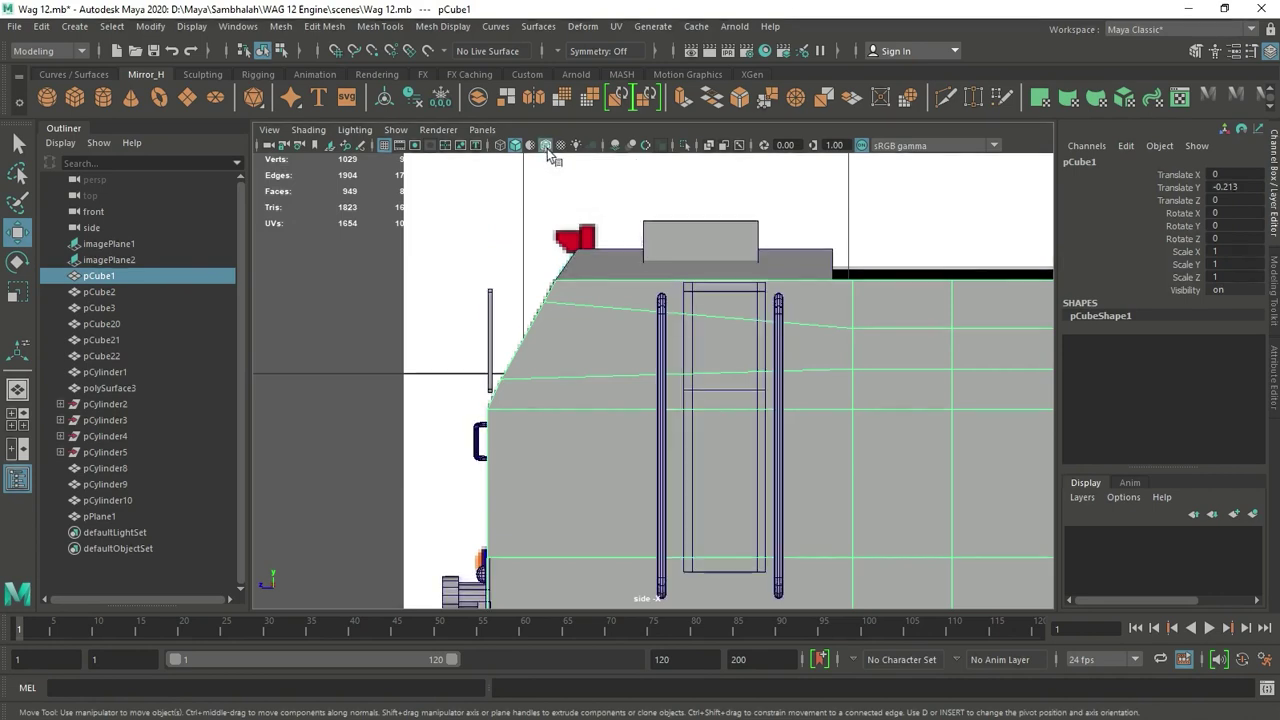
key(6)
scroll(595, 378, up, 5)
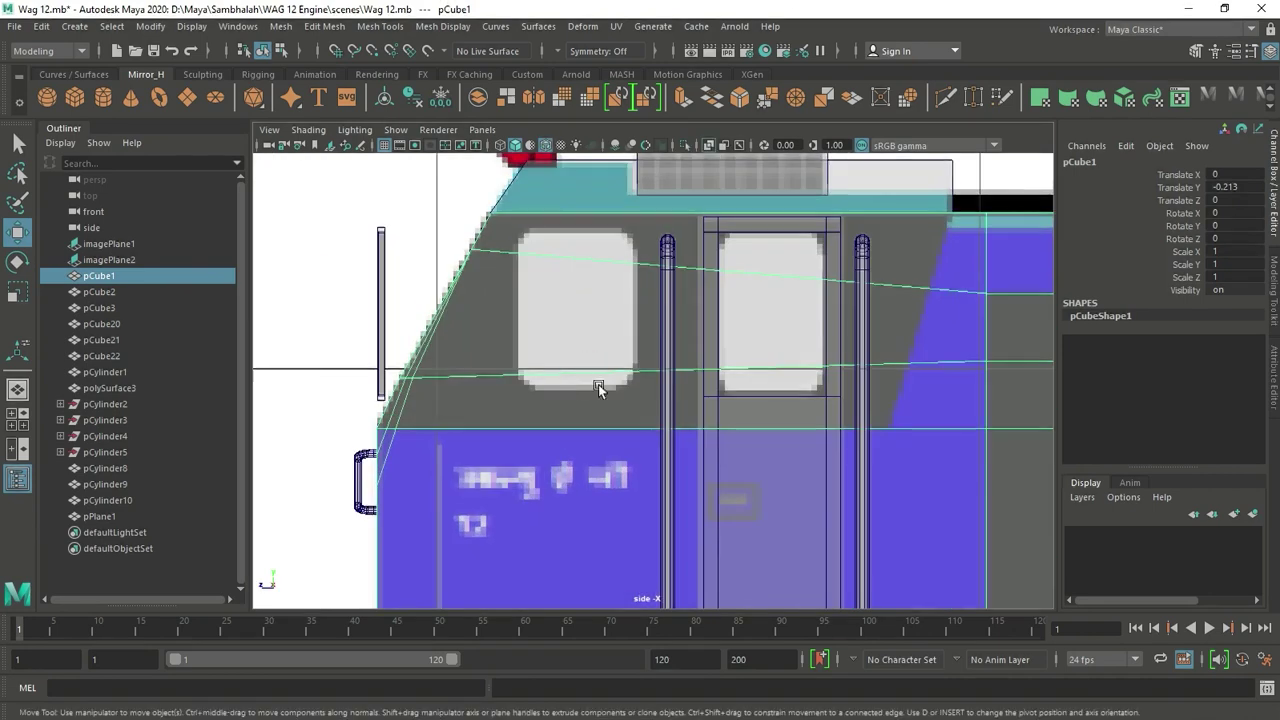
scroll(591, 375, up, 2)
Step: Split the edge ring below the window to add a new vertical loop (polySplitRing4)
right_drag(526, 288, 509, 200)
click(509, 285)
shift+right_drag(509, 317, 575, 435)
scroll(682, 386, down, 5)
scroll(666, 466, up, 4)
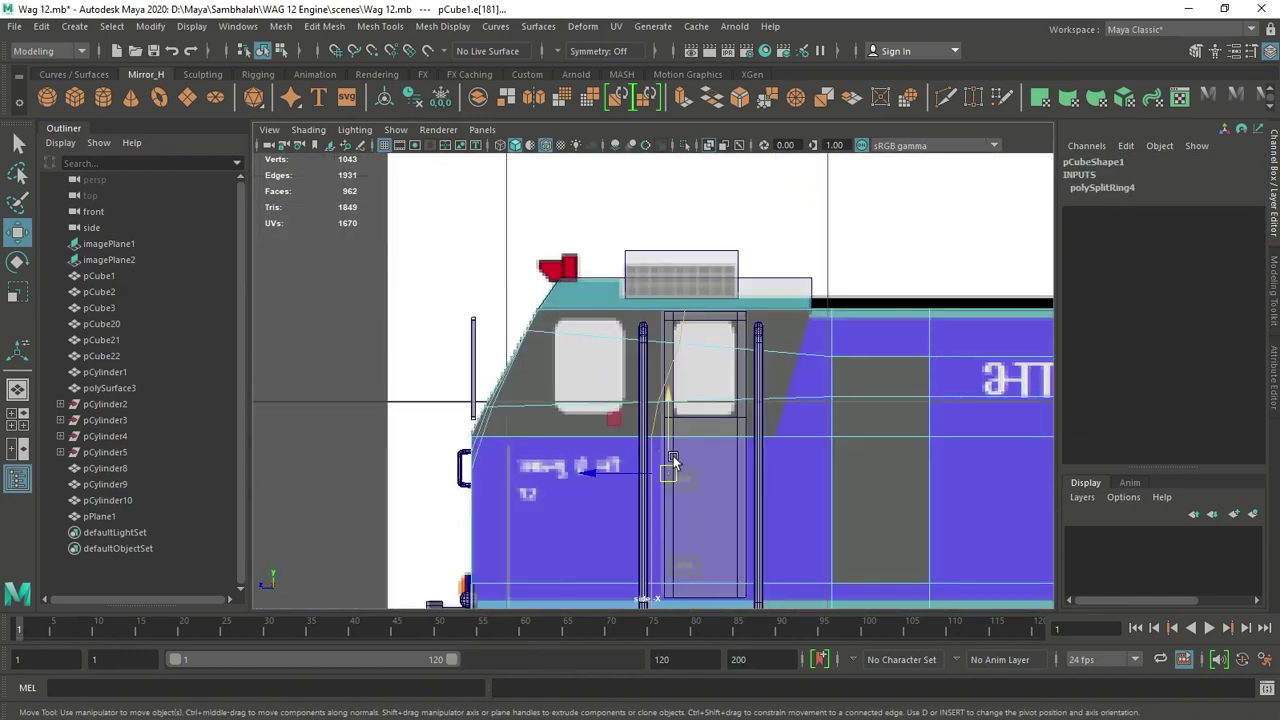
Step: Check the new loop in perspective, then select it in side view for moving
key(r)
key(space)
key(space)
mouse_move(746, 372)
alt+mouse_down()
mouse_move(777, 374)
mouse_move(638, 387)
alt+mouse_up()
mouse_move(508, 360)
alt+mouse_down()
mouse_move(840, 349)
mouse_move(680, 351)
alt+mouse_up()
key(space)
key(space)
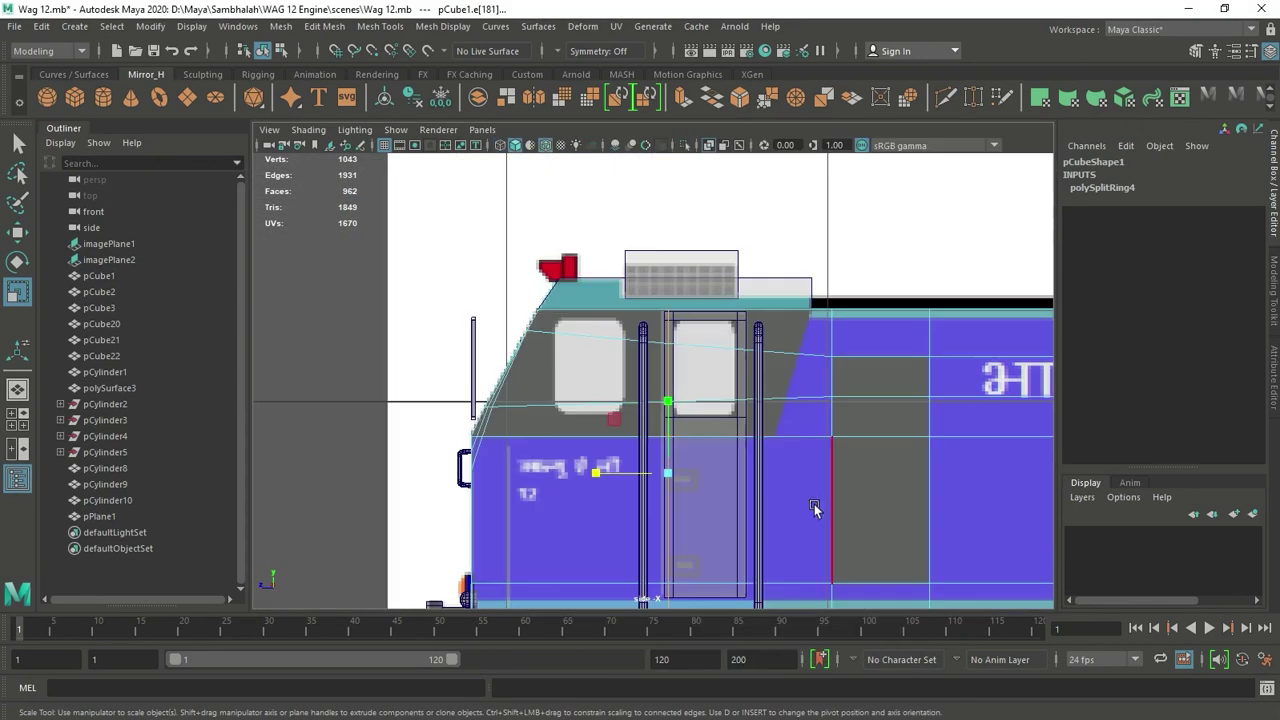
key(w)
double_click(511, 474)
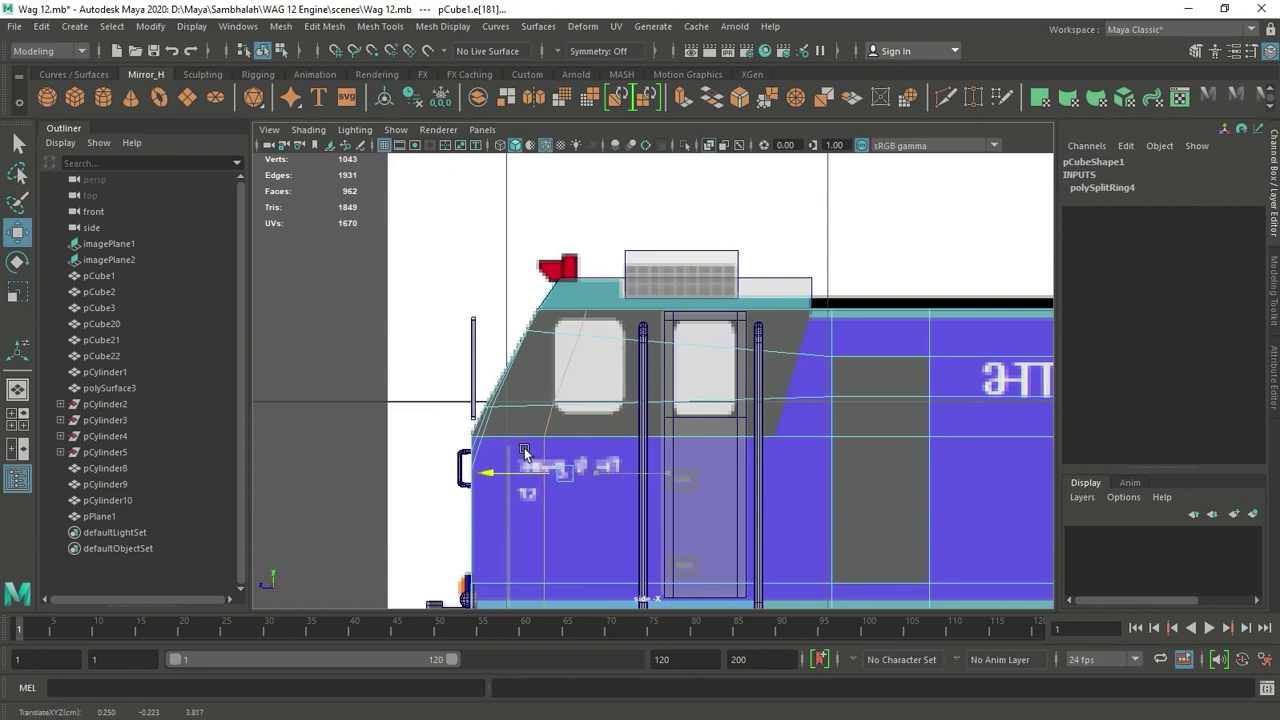
scroll(527, 451, up, 2)
Step: Snap the vertices near the front window onto the body edge and the left edge loop
click(500, 432)
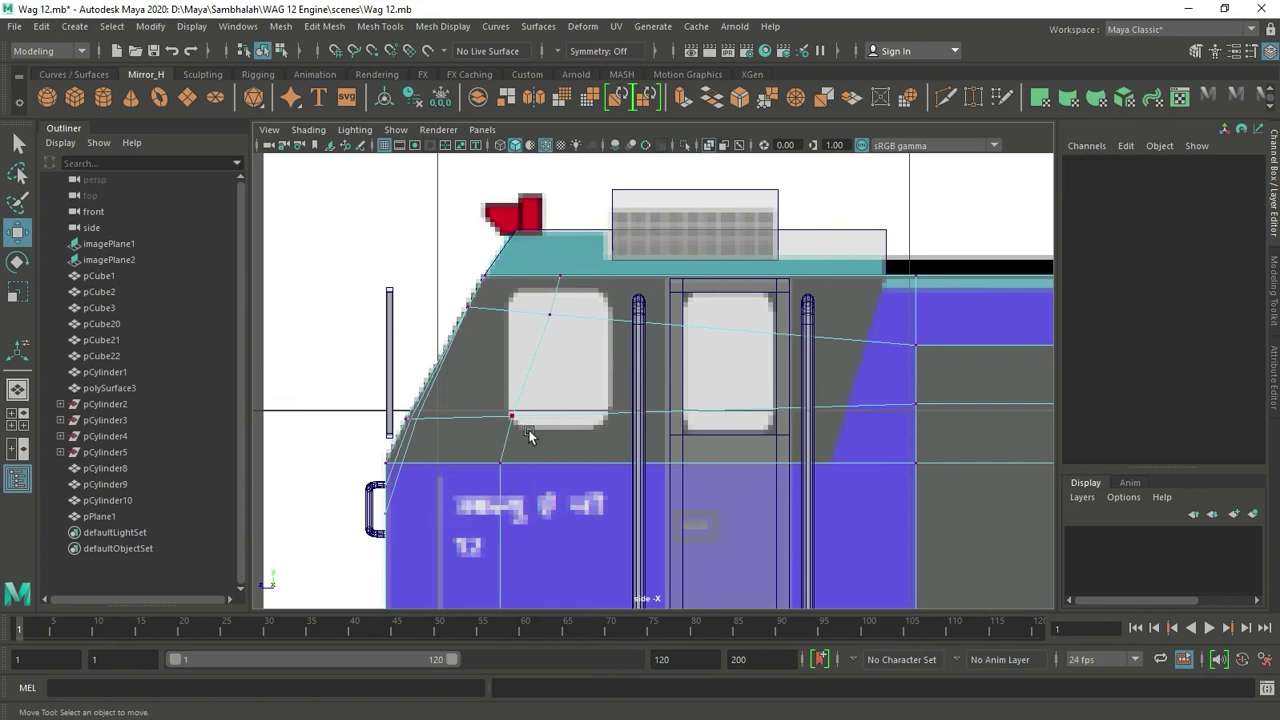
scroll(506, 432, up, 2)
drag(465, 438, 373, 437)
click(501, 283)
drag(501, 283, 465, 299)
drag(538, 226, 427, 287)
Step: Slide the vertical edge left of the window over to the window's side
key(space)
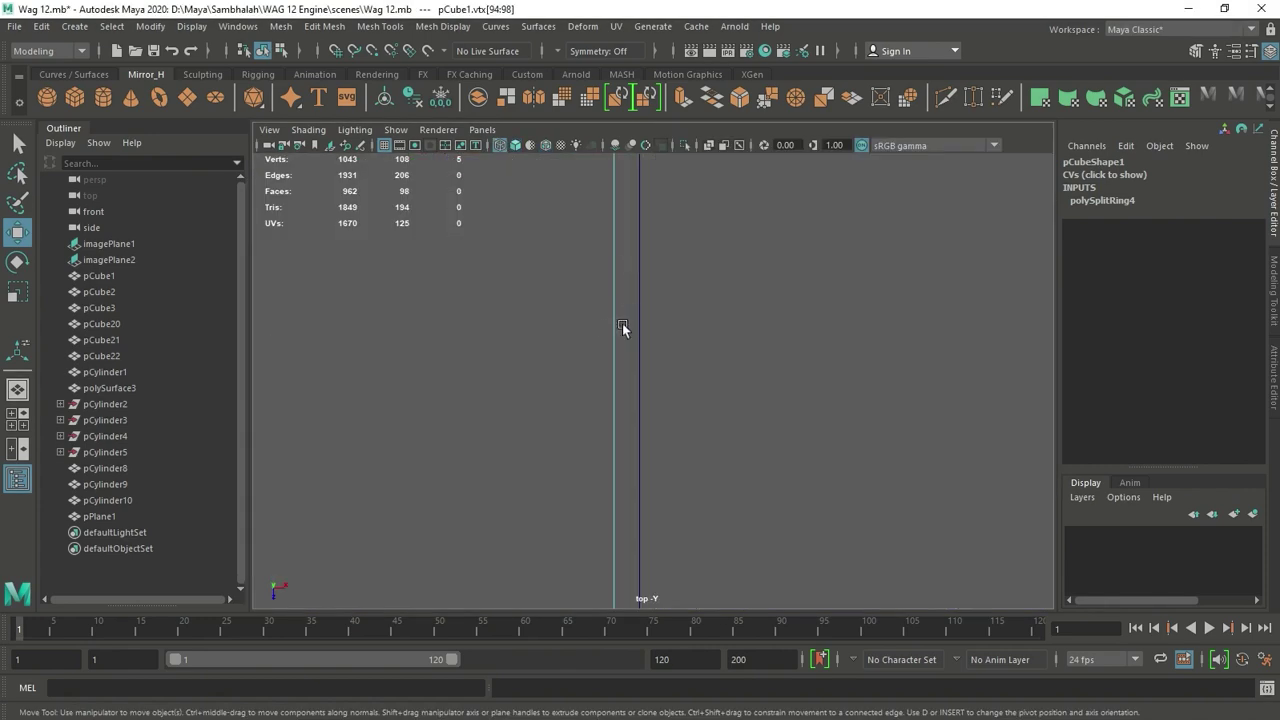
key(space)
mouse_move(771, 300)
alt+mouse_down()
mouse_move(823, 300)
mouse_move(780, 280)
alt+mouse_up()
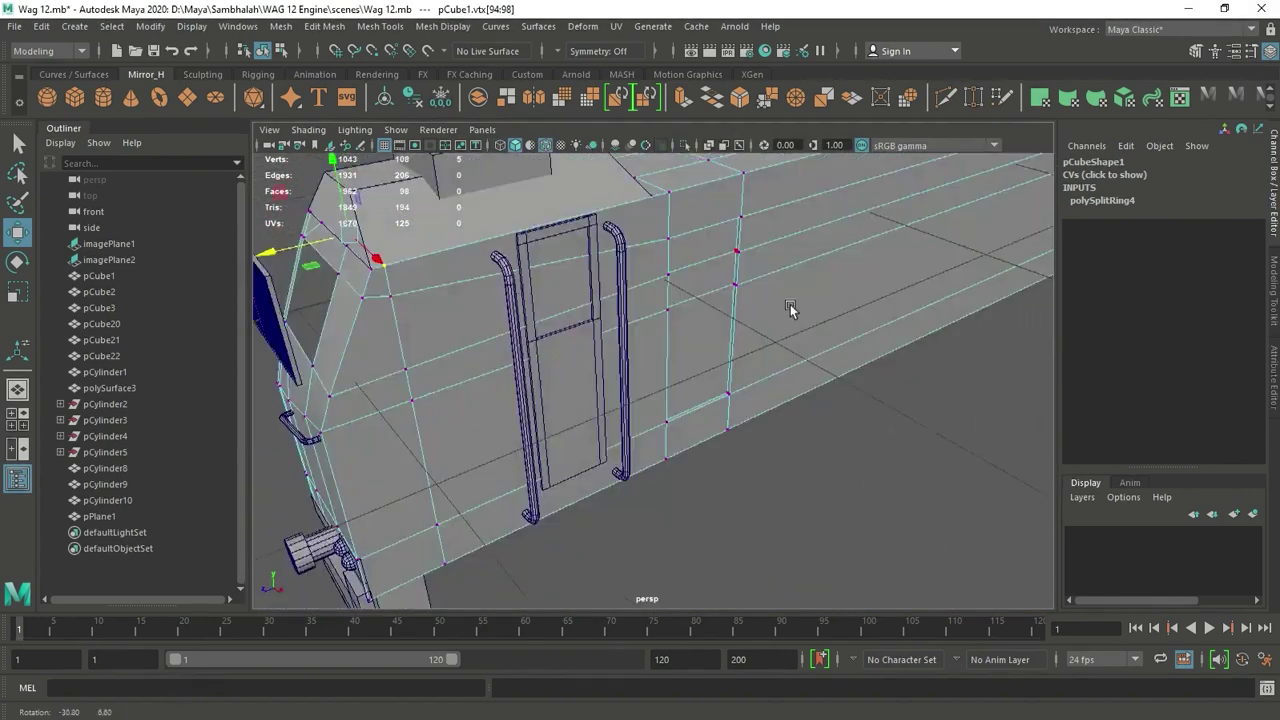
key(space)
key(space)
key(space)
key(space)
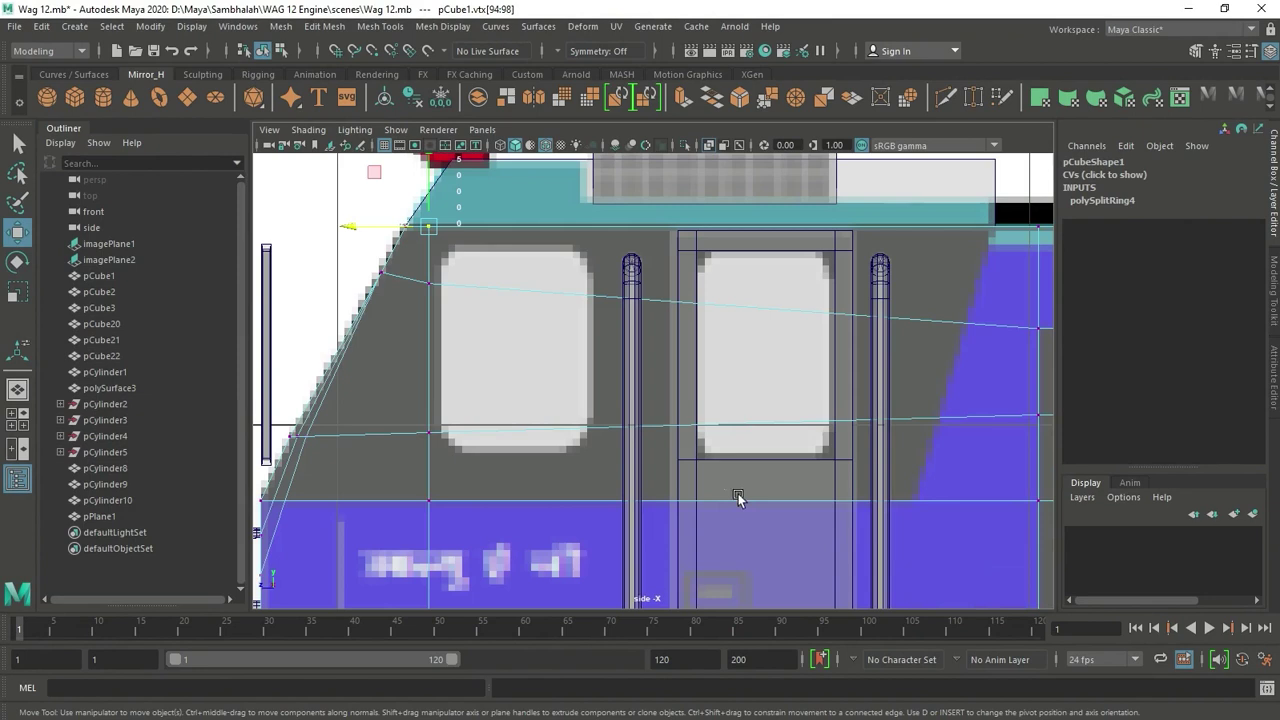
right_drag(479, 356, 483, 303)
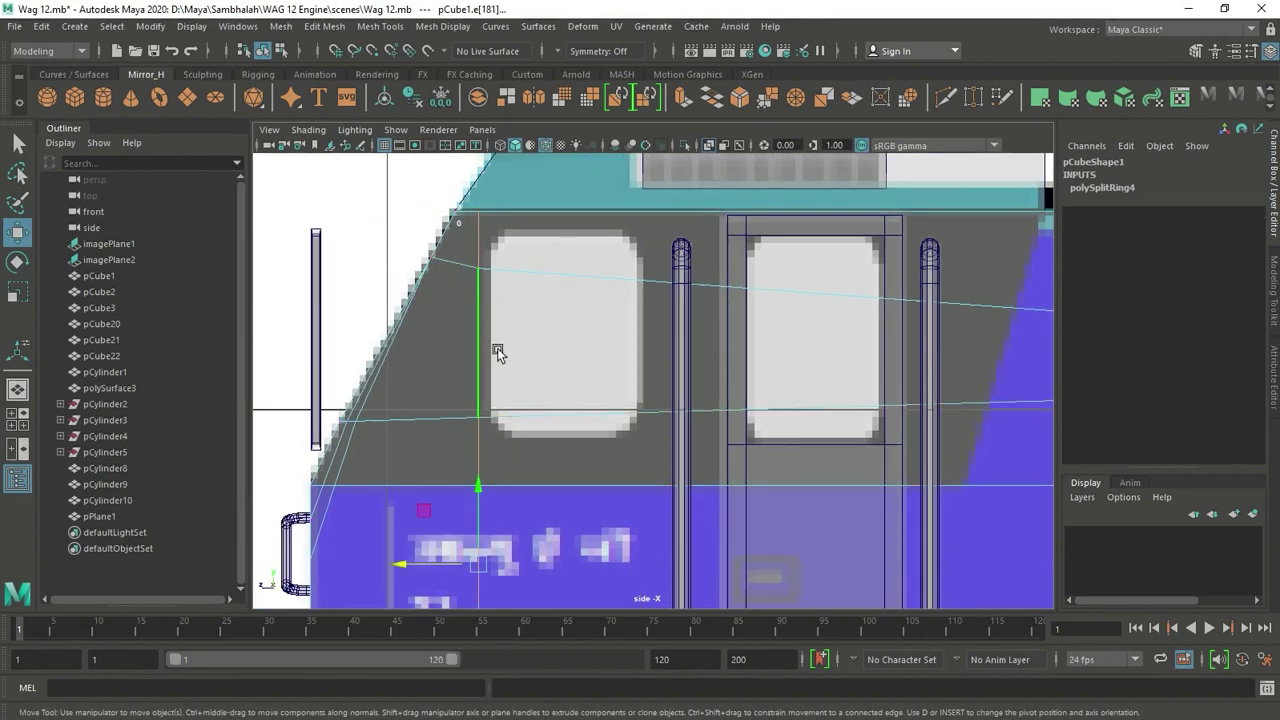
drag(422, 565, 435, 565)
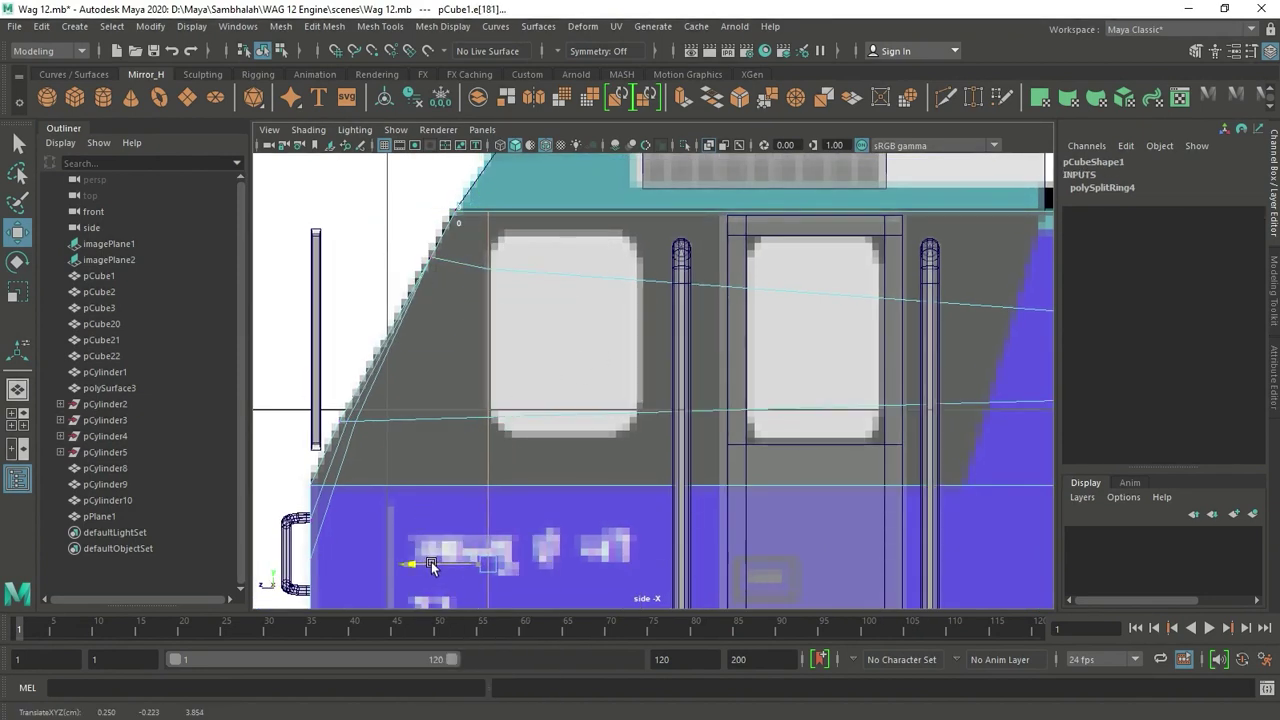
Step: Split another edge ring and raise its window-corner vertex to the window's top edge
ctrl+right_drag(636, 279, 700, 366)
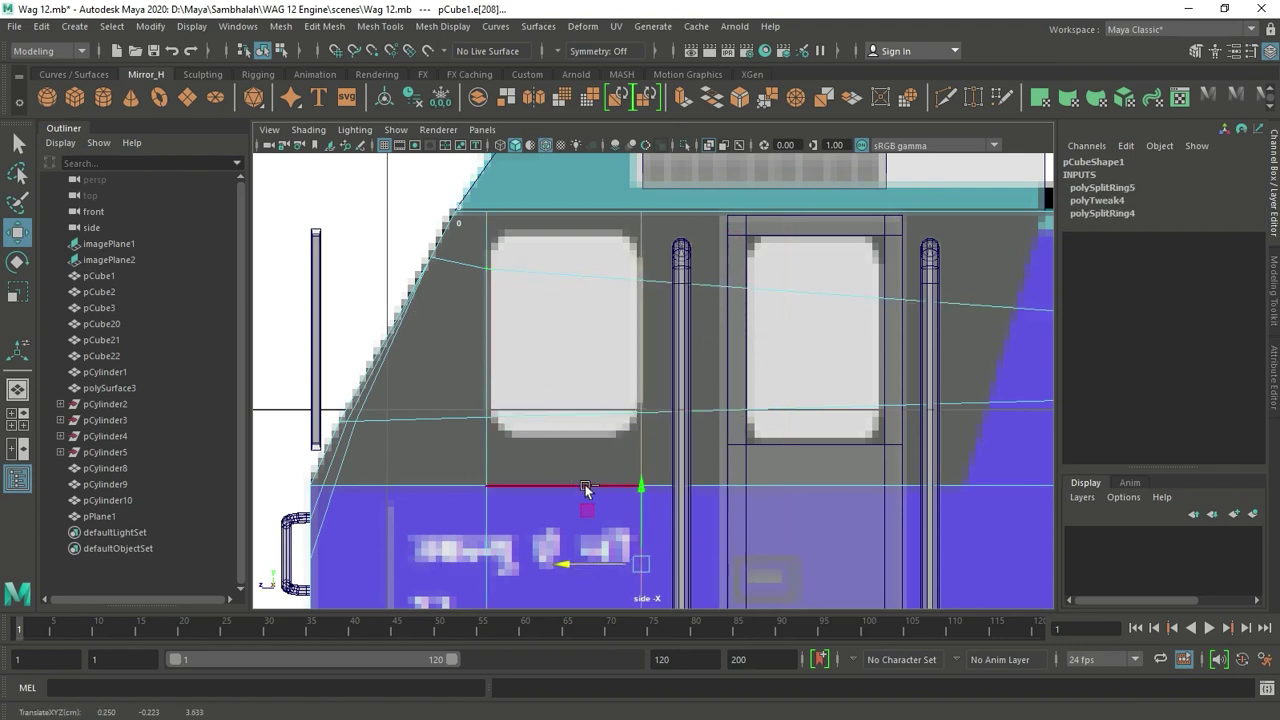
right_drag(560, 282, 470, 266)
click(486, 417)
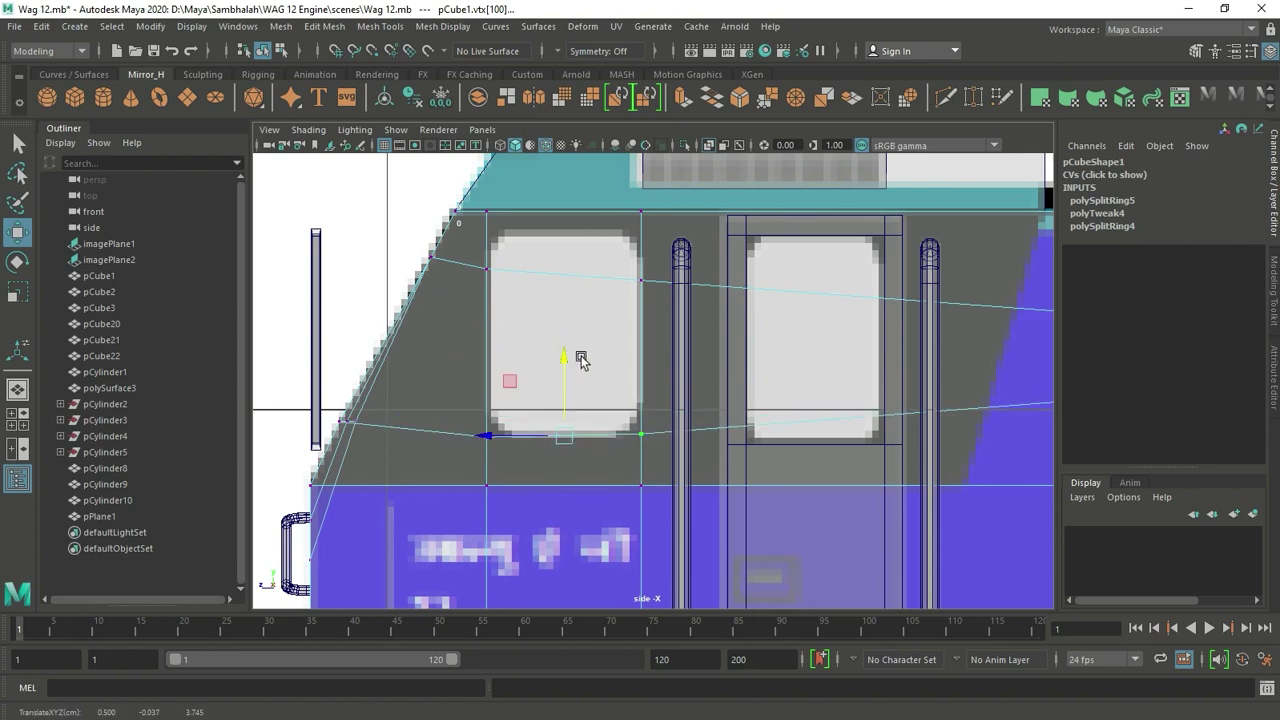
key(w)
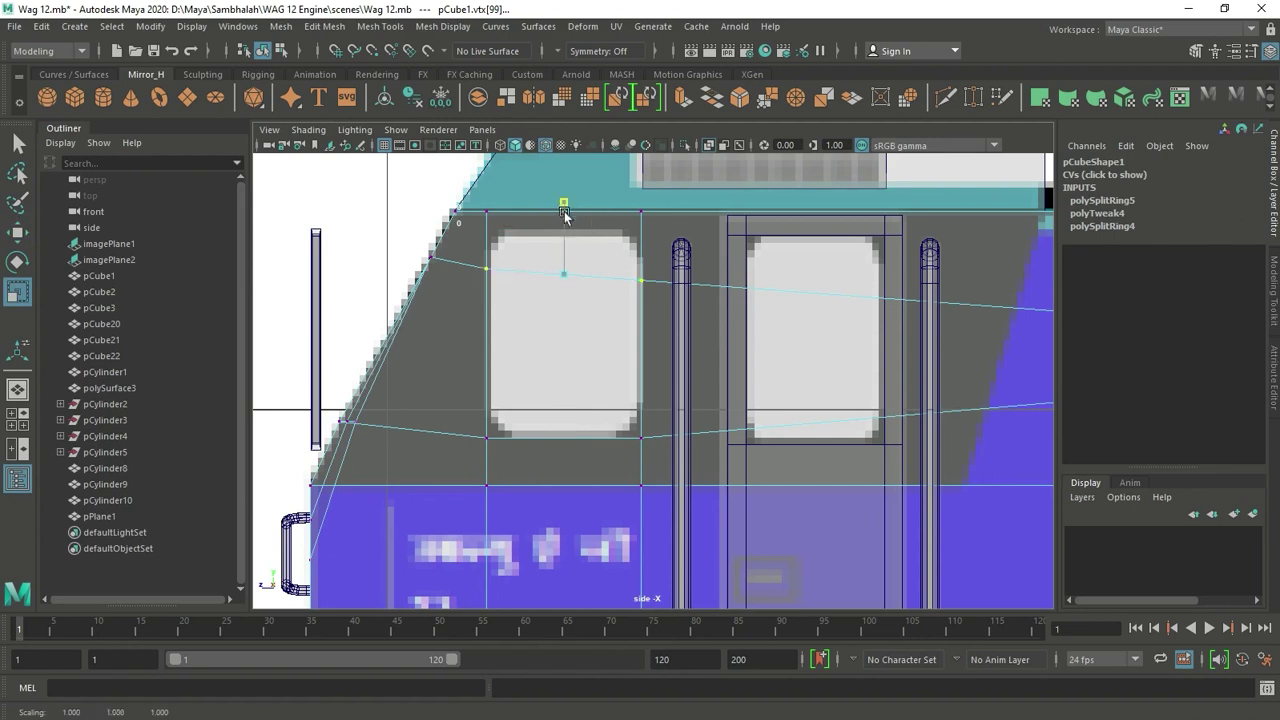
drag(577, 156, 577, 152)
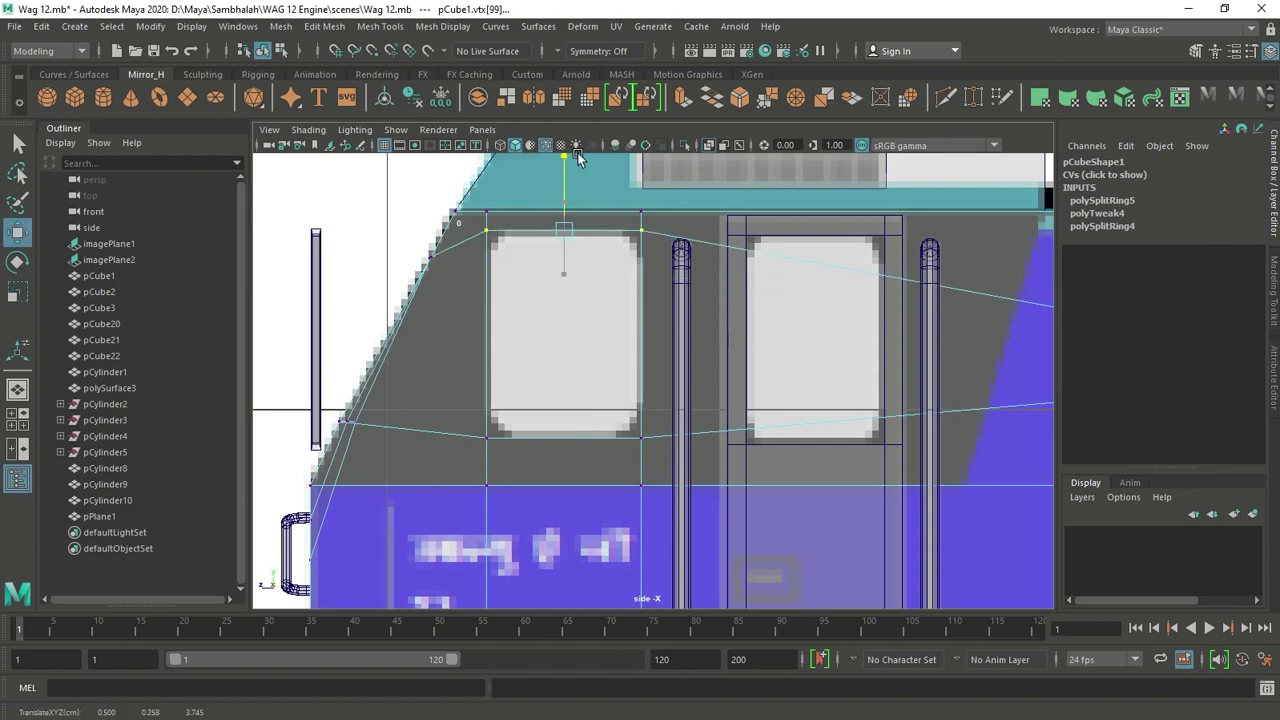
key(space)
click(715, 358)
Step: Delete the window face to cut the front window opening through the cab side
right_drag(680, 275, 680, 303)
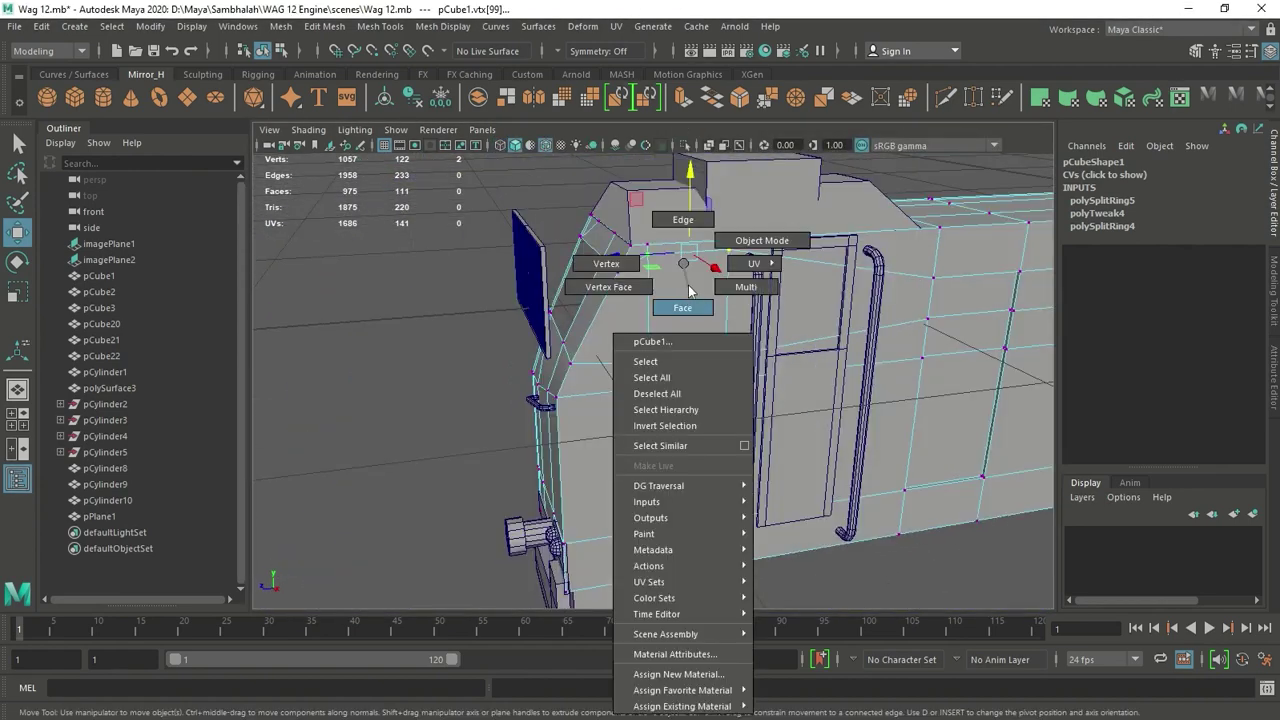
click(709, 328)
key(Delete)
key(F8)
Step: Delete all history channels on the whole model with Edit > Delete All by Type
click(900, 145)
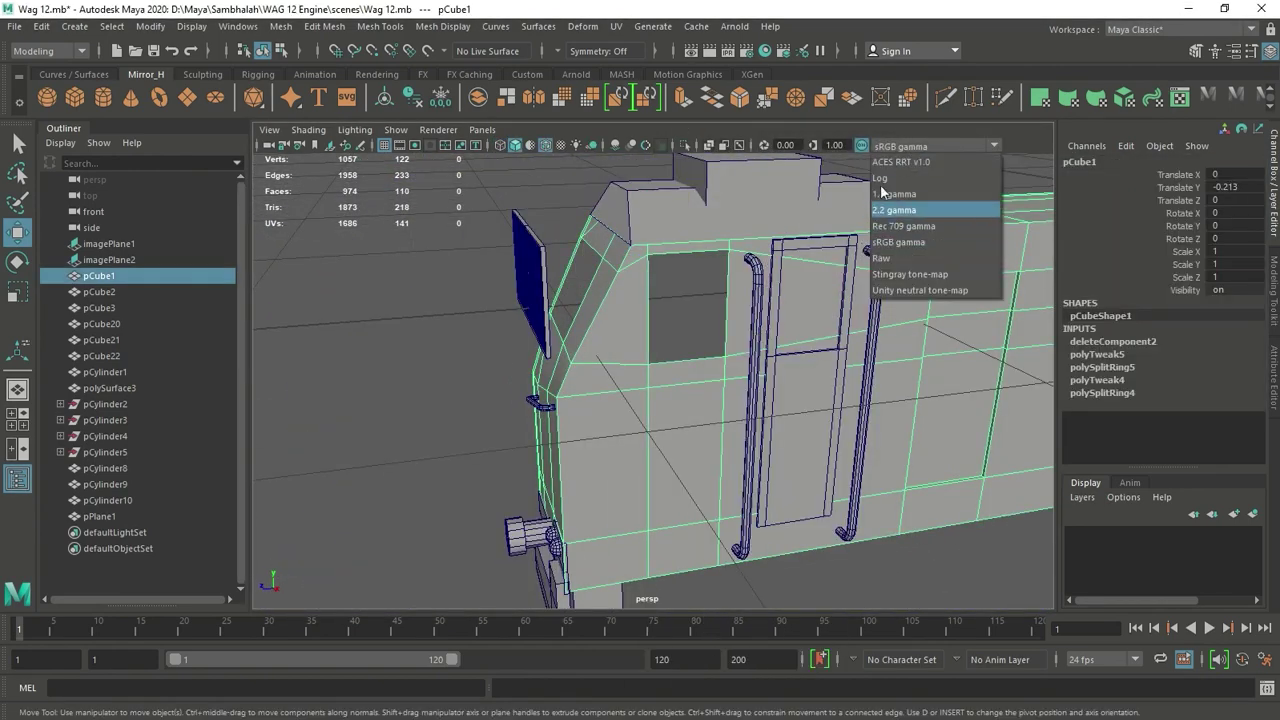
click(880, 206)
mouse_move(820, 263)
alt+mouse_down()
mouse_move(803, 283)
mouse_move(780, 272)
mouse_move(673, 461)
mouse_move(914, 434)
mouse_move(520, 240)
alt+mouse_up()
right_click(780, 272)
click(41, 26)
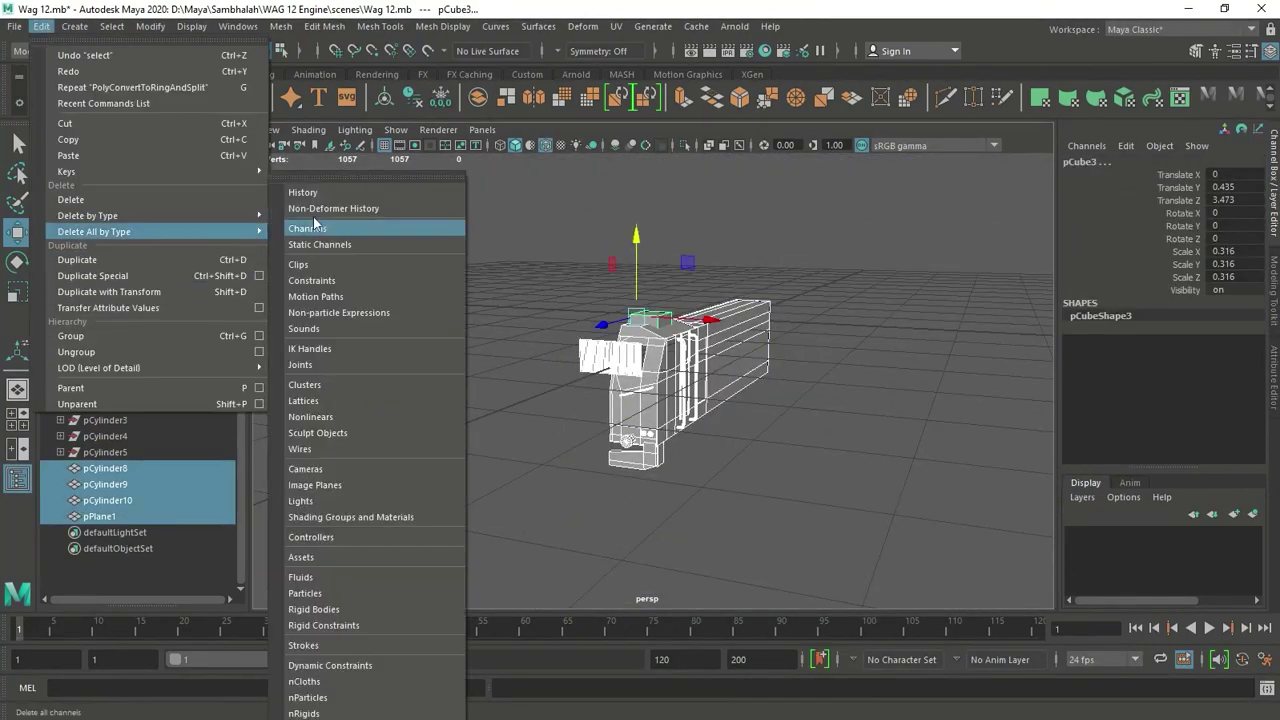
click(310, 225)
click(655, 550)
Step: Maximize the front view and frame the locomotive's front reference image
key(space)
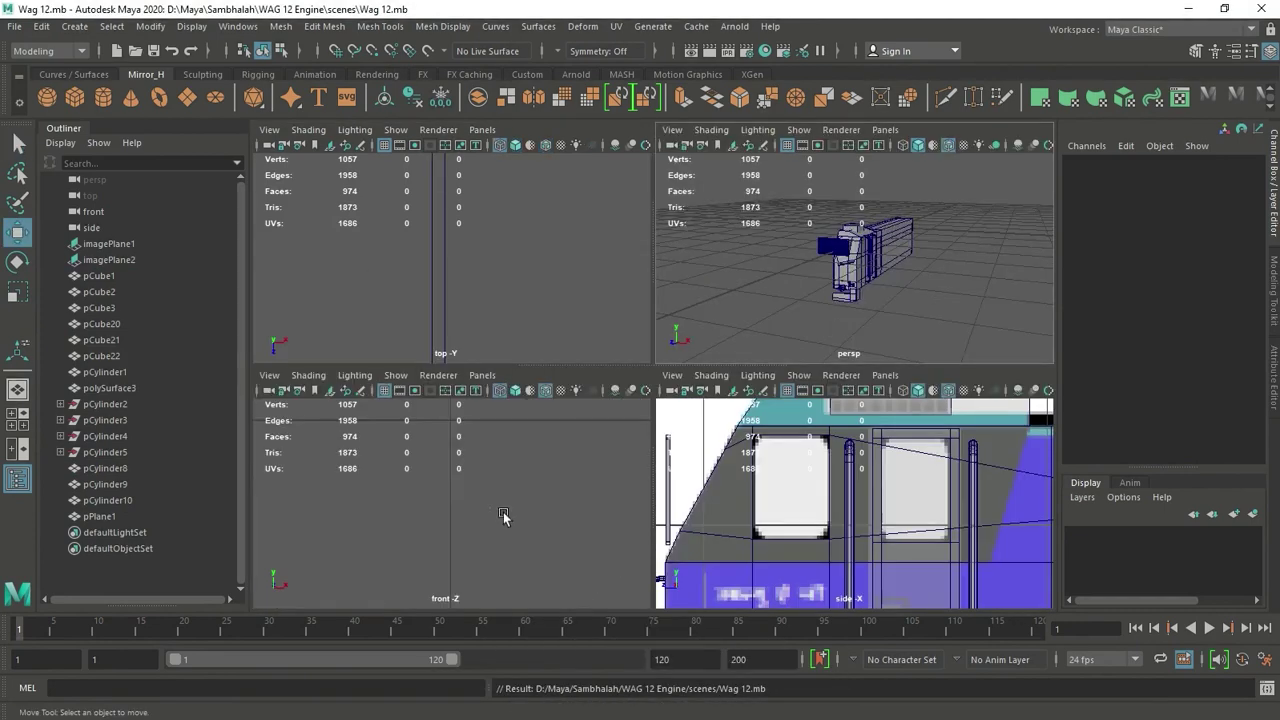
key(space)
scroll(474, 443, up, 5)
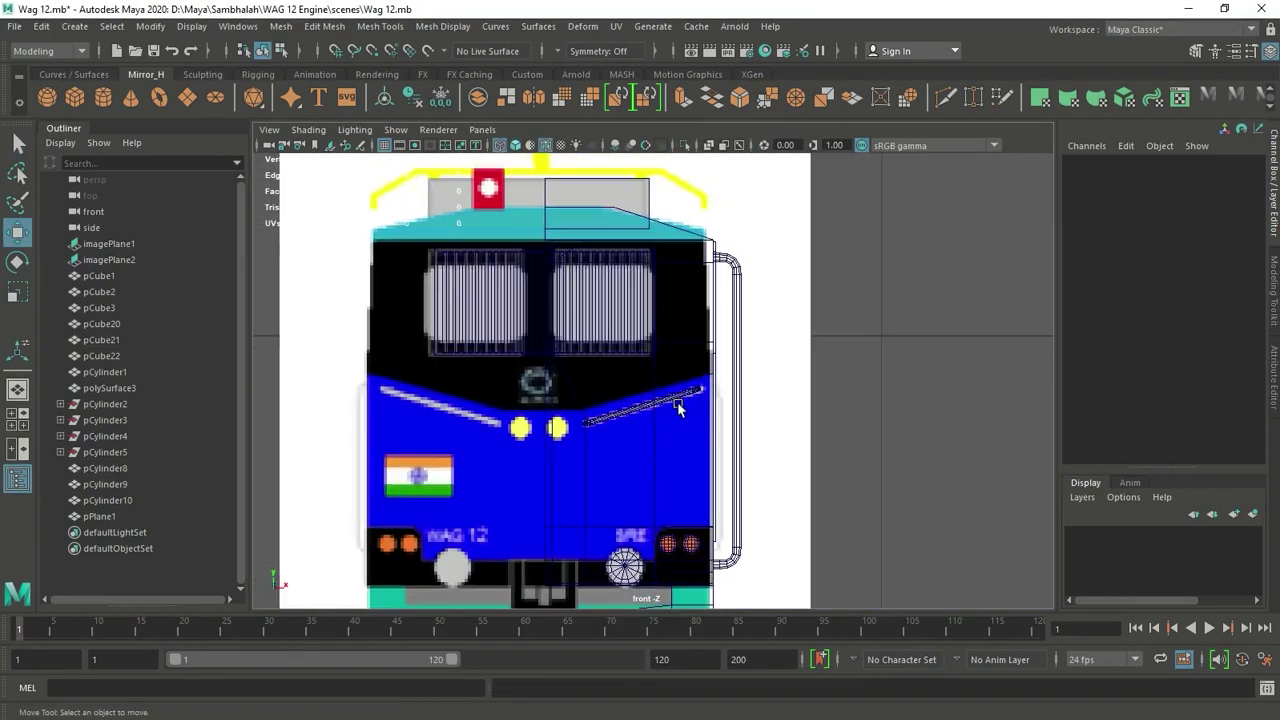
scroll(641, 448, down, 5)
scroll(680, 420, up, 3)
scroll(758, 420, up, 3)
mouse_move(758, 420)
alt+middle_down()
mouse_move(681, 388)
mouse_move(703, 375)
alt+middle_up()
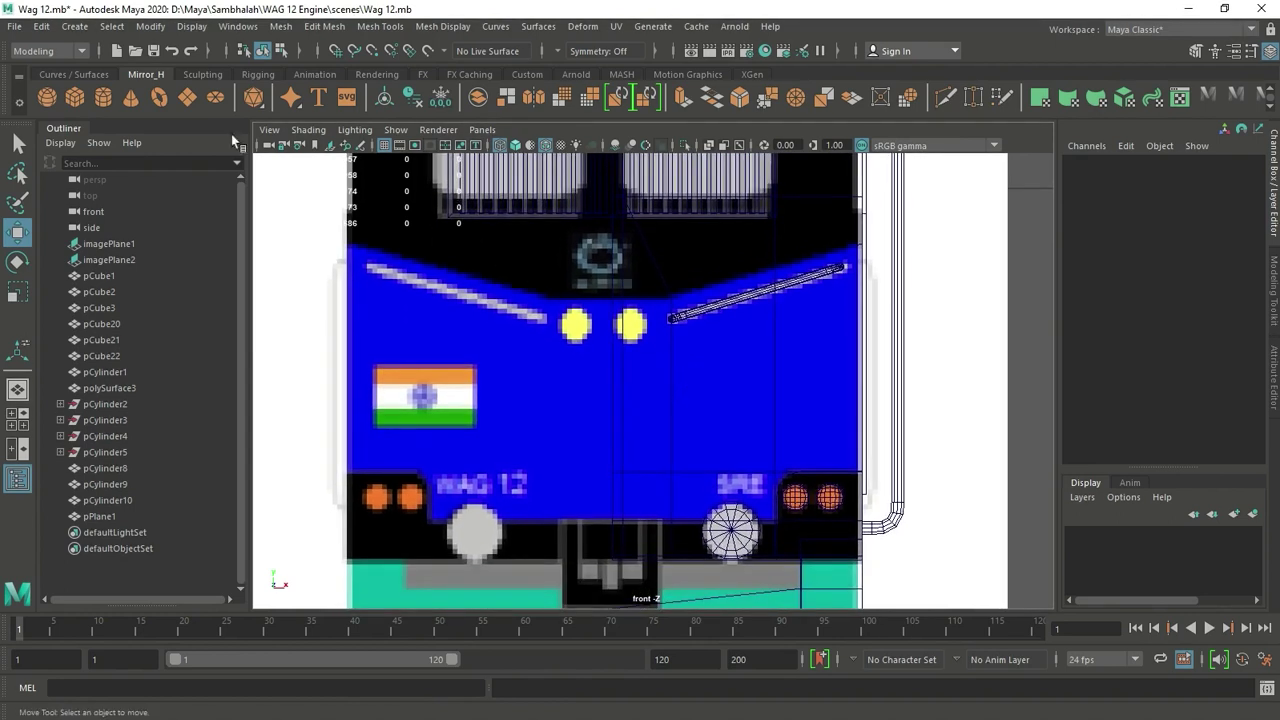
Step: Create a polygon cube ahead of the locomotive nose and smooth it into a sphere
click(74, 97)
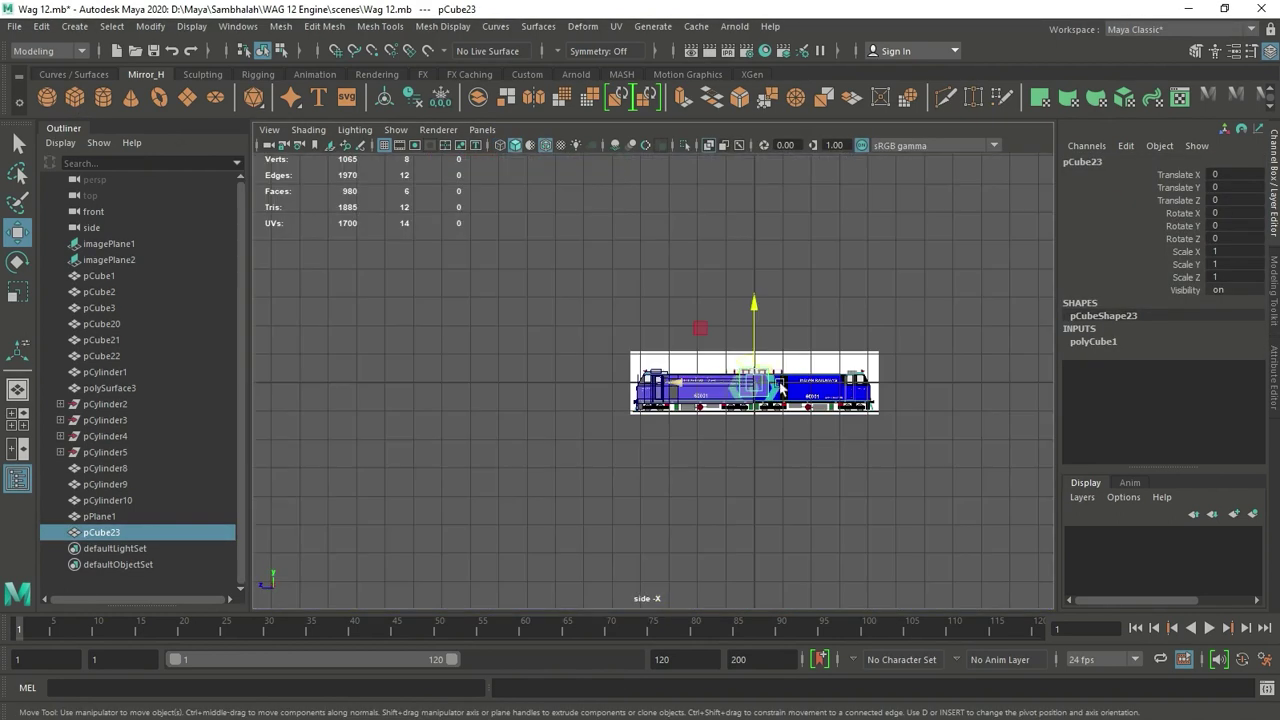
drag(766, 386, 537, 394)
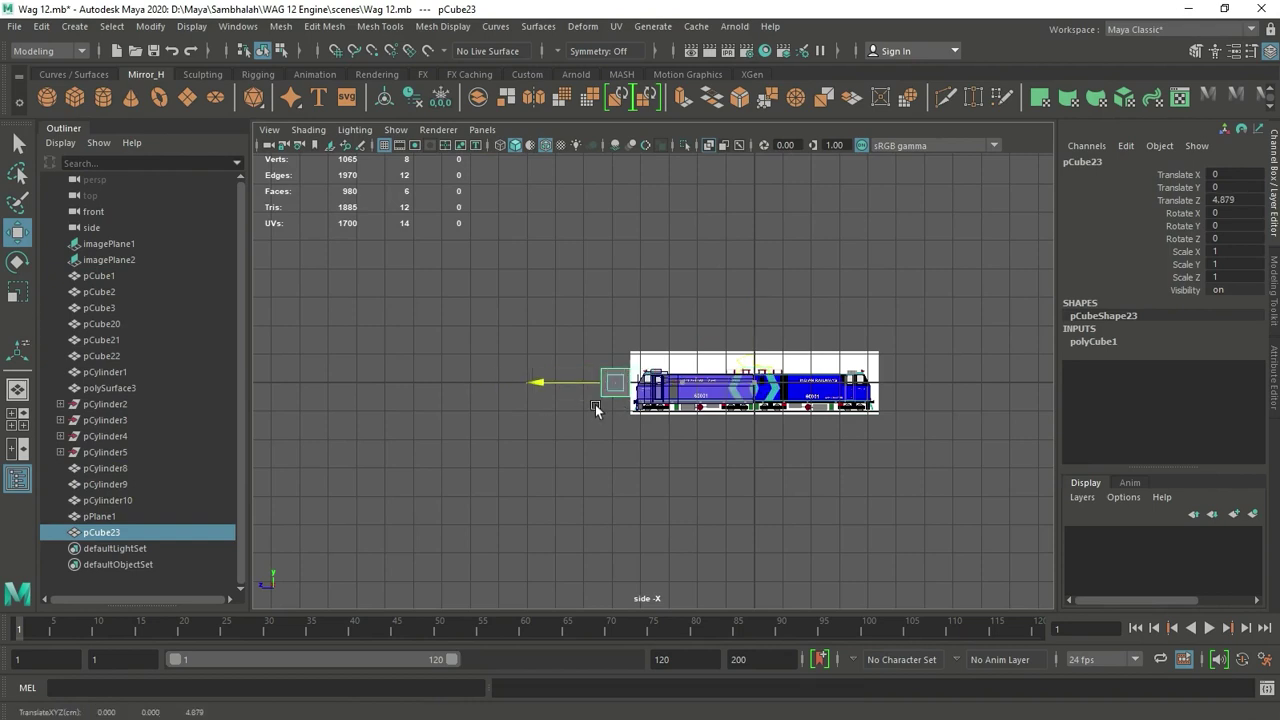
key(f)
shift+right_click(661, 279)
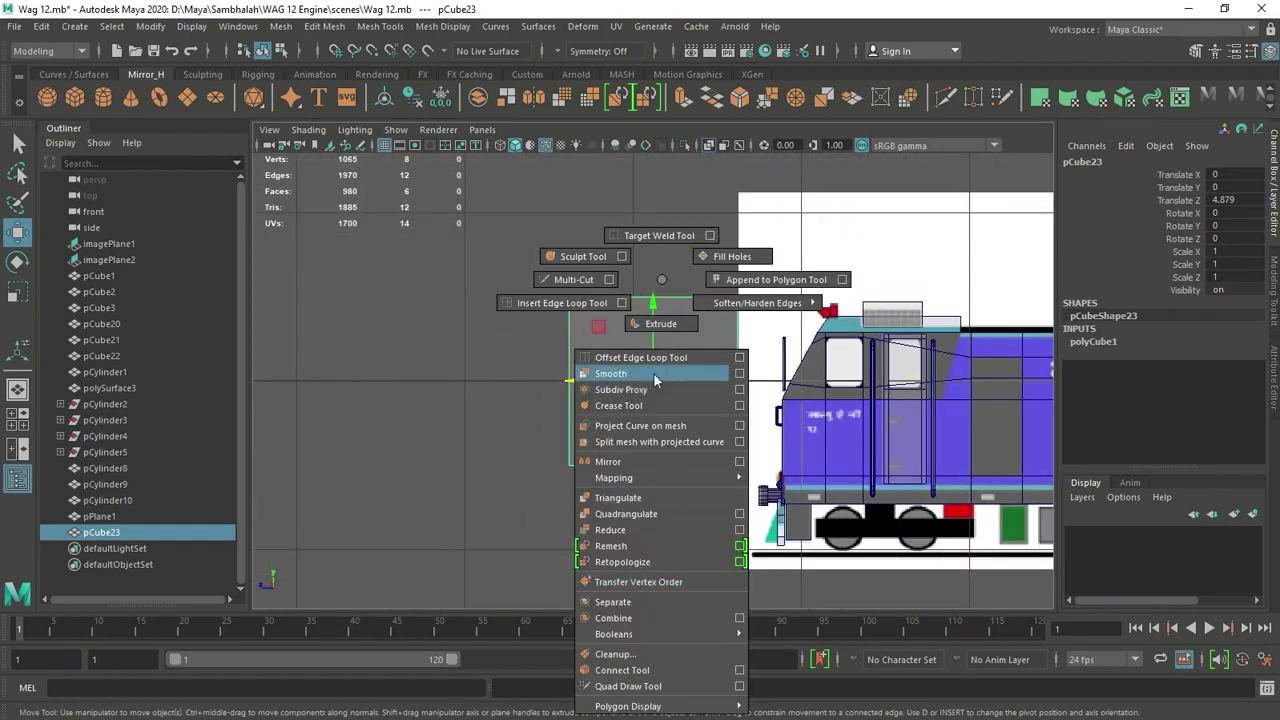
click(655, 373)
Step: Delete the sphere's upper faces to leave a half-sphere bowl
key(space)
key(space)
mouse_move(770, 404)
alt+mouse_down()
mouse_move(763, 354)
mouse_move(809, 426)
alt+mouse_up()
mouse_move(693, 266)
mouse_down()
mouse_move(769, 545)
mouse_move(604, 323)
mouse_up()
drag(633, 411, 668, 534)
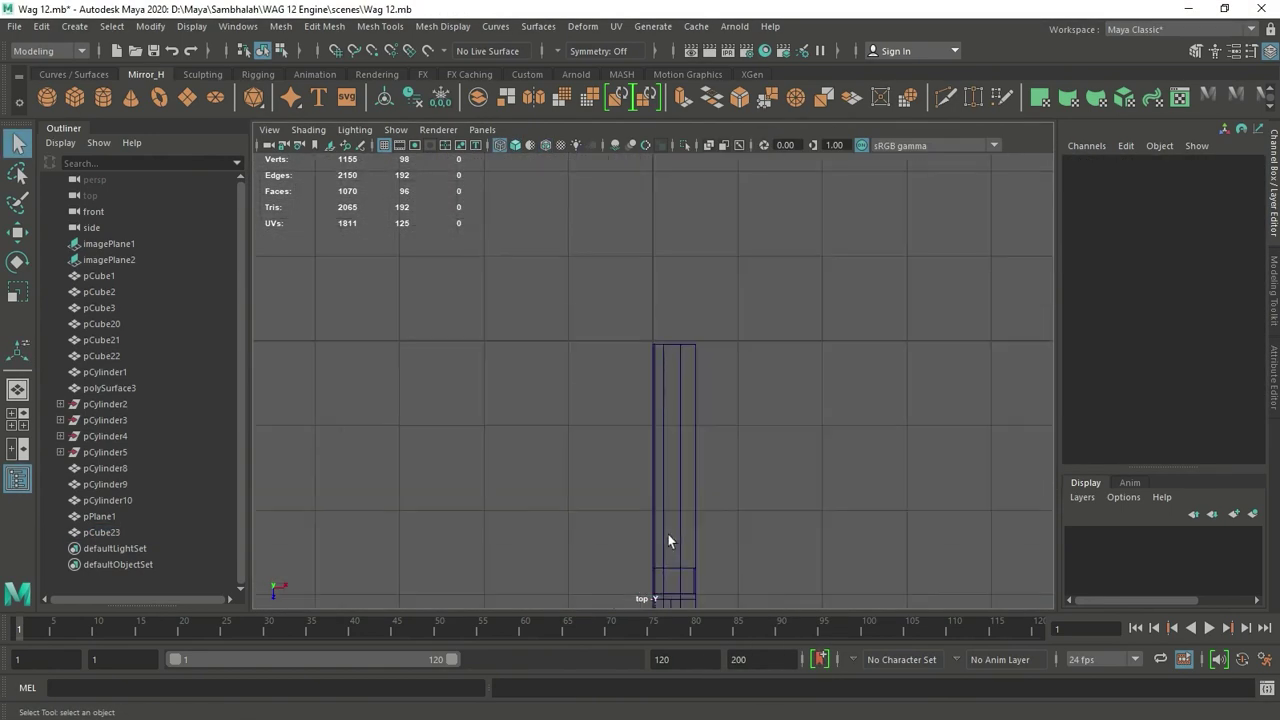
scroll(668, 541, down, 3)
drag(920, 371, 431, 486)
key(Delete)
right_drag(590, 265, 686, 237)
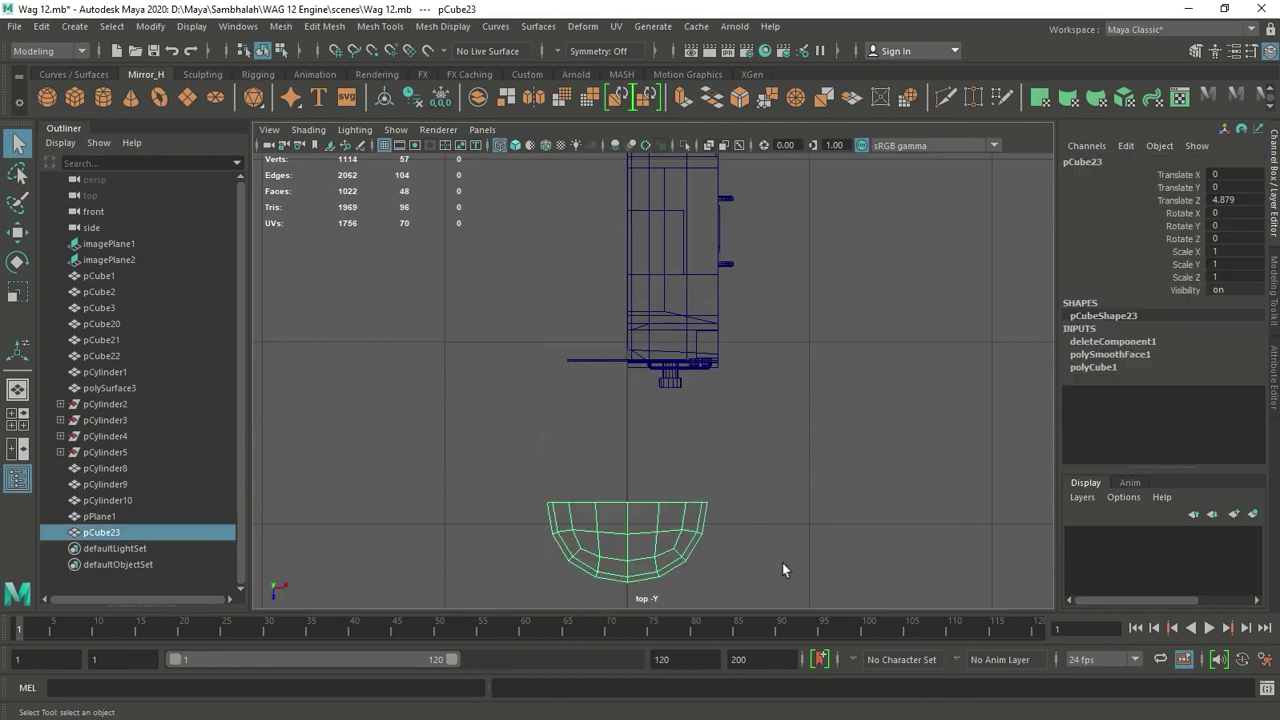
Step: Scale the half-sphere down to 0.075 to match the headlight size
key(r)
scroll(533, 575, up, 5)
scroll(600, 450, down, 3)
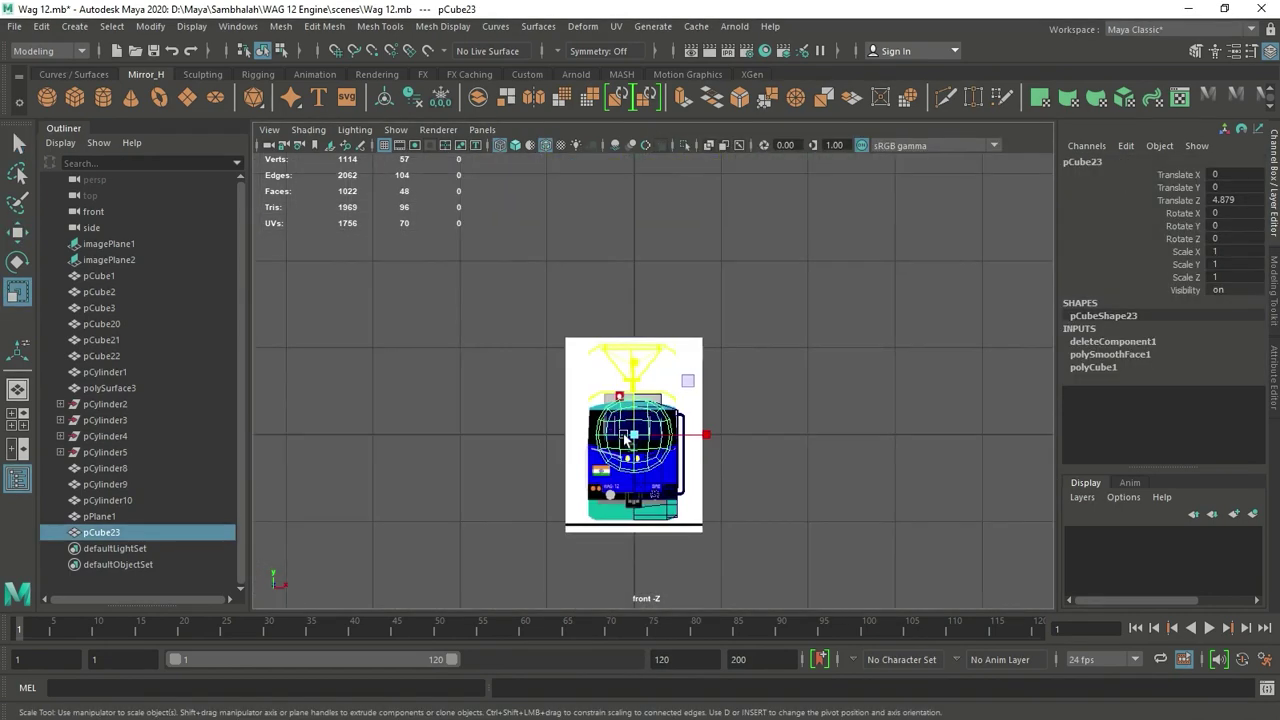
scroll(640, 348, up, 5)
key(w)
mouse_move(598, 458)
mouse_down()
mouse_move(610, 544)
mouse_move(40, 452)
mouse_up()
scroll(610, 540, up, 3)
scroll(610, 540, up, 2)
key(r)
alt+middle_drag(610, 540, 600, 466)
scroll(640, 480, up, 5)
key(w)
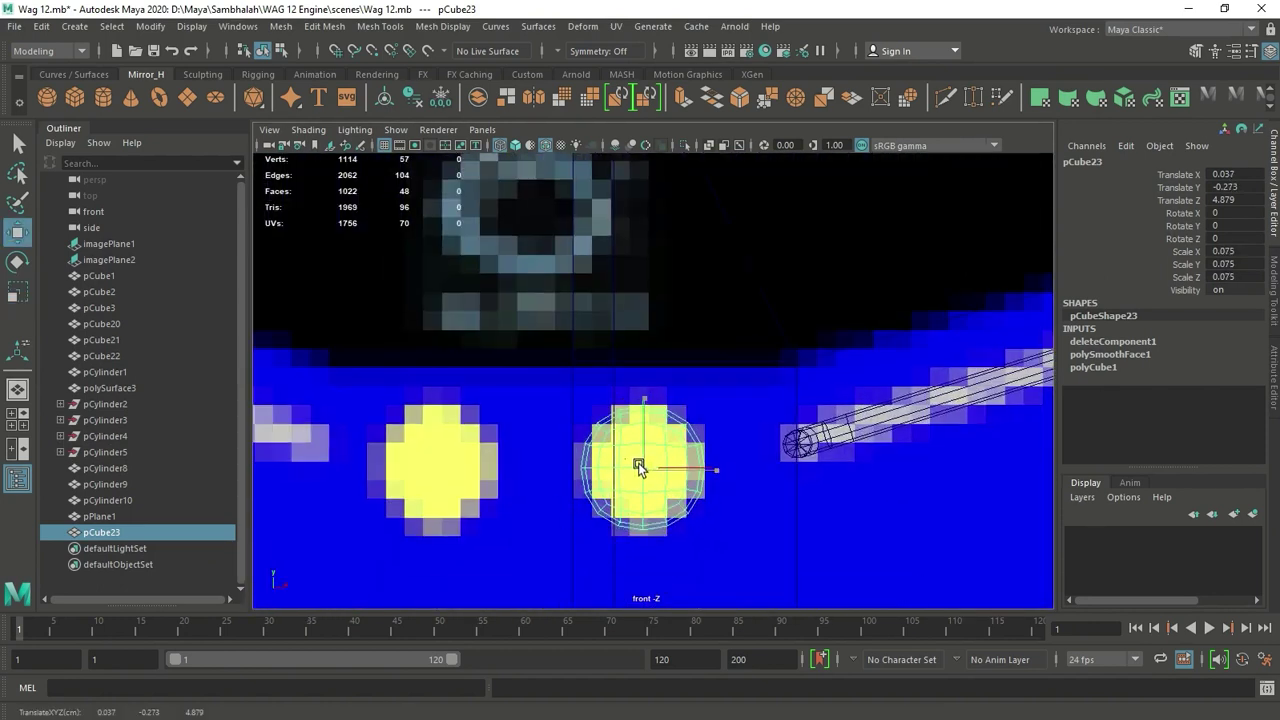
Step: Move the lamp over the right headlight against the body at Translate Z 4.111
key(space)
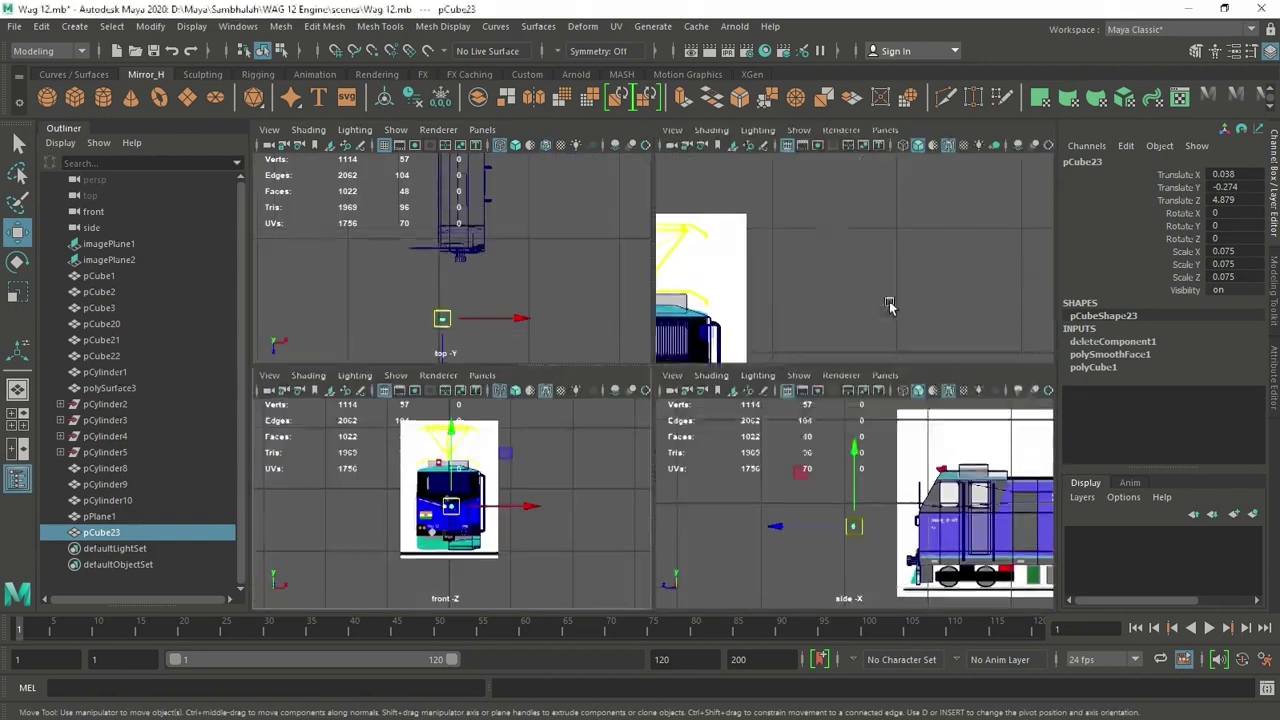
key(space)
key(f)
alt+drag(762, 452, 677, 385)
key(space)
key(space)
scroll(564, 370, up, 2)
drag(522, 366, 524, 346)
key(space)
key(space)
alt+drag(740, 256, 692, 421)
mouse_move(558, 385)
alt+mouse_down()
mouse_move(549, 434)
mouse_move(546, 417)
mouse_move(666, 417)
mouse_move(694, 387)
mouse_move(796, 377)
mouse_move(896, 340)
alt+mouse_up()
key(F10)
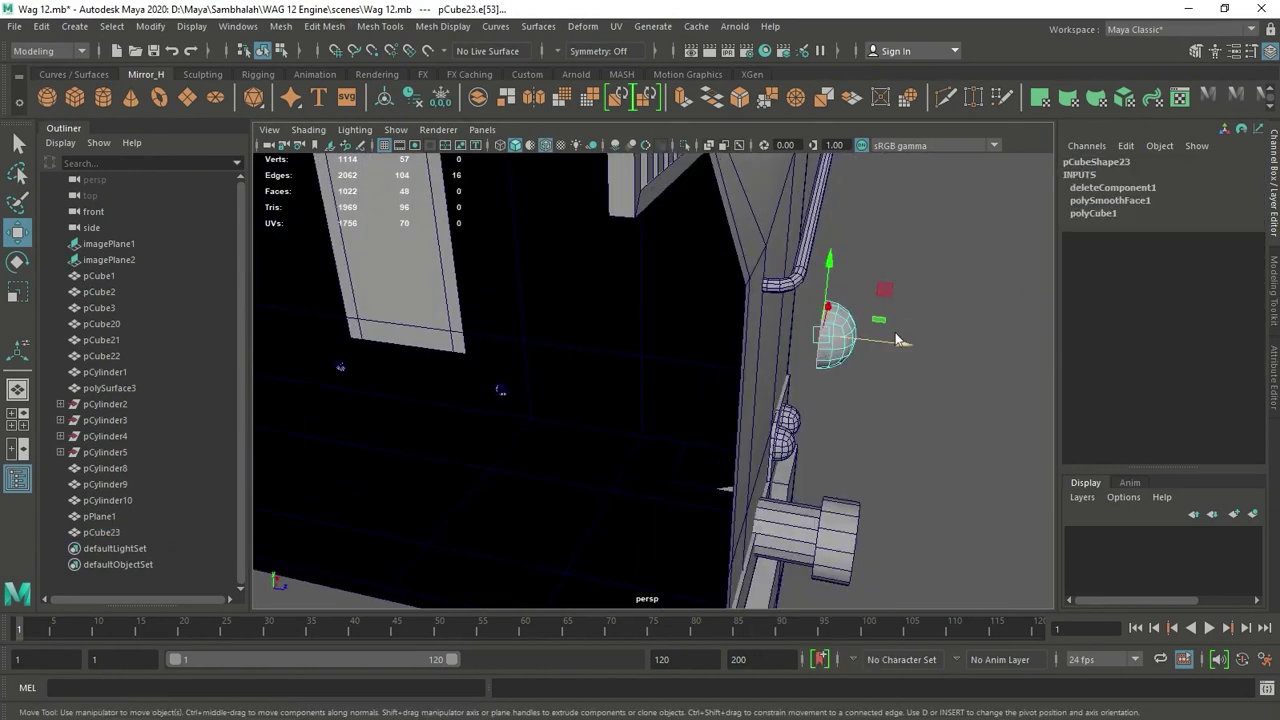
Step: Extrude the border edges back into a housing, fill the open end and poke the cap face
key(ctrl+e)
key(w)
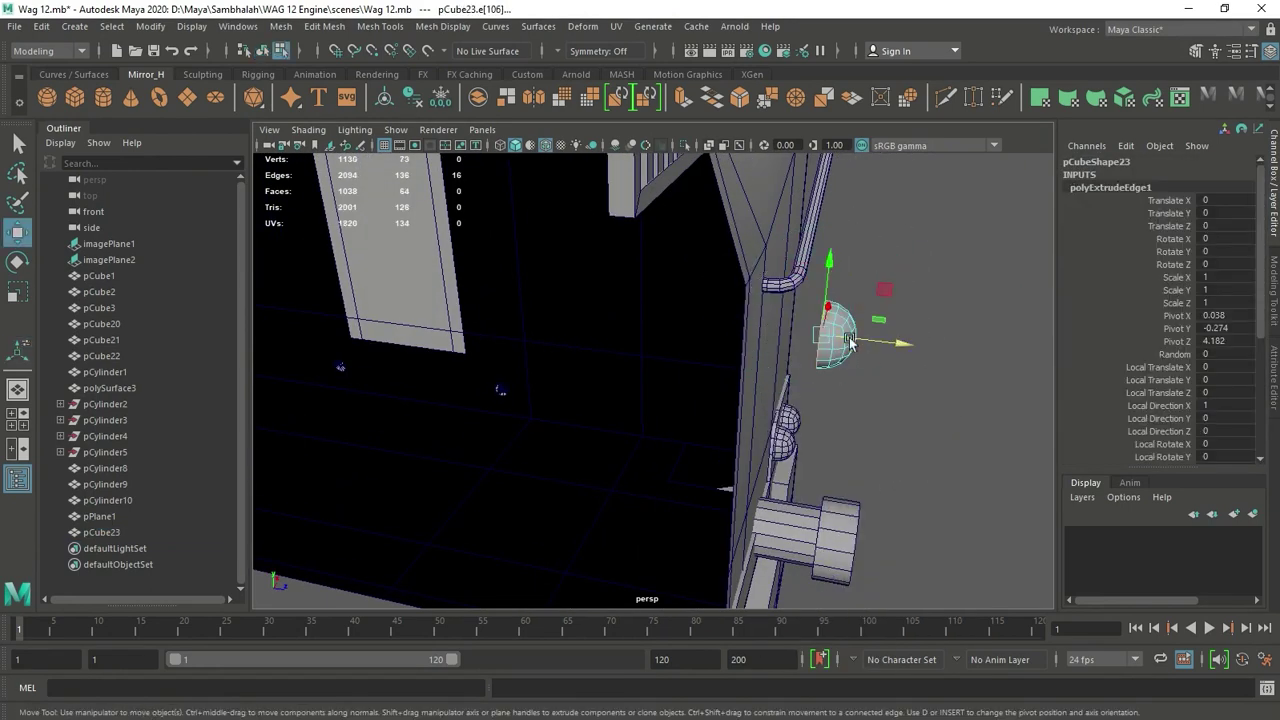
mouse_move(862, 349)
alt+mouse_down()
mouse_move(934, 403)
mouse_move(883, 386)
mouse_move(876, 303)
alt+mouse_up()
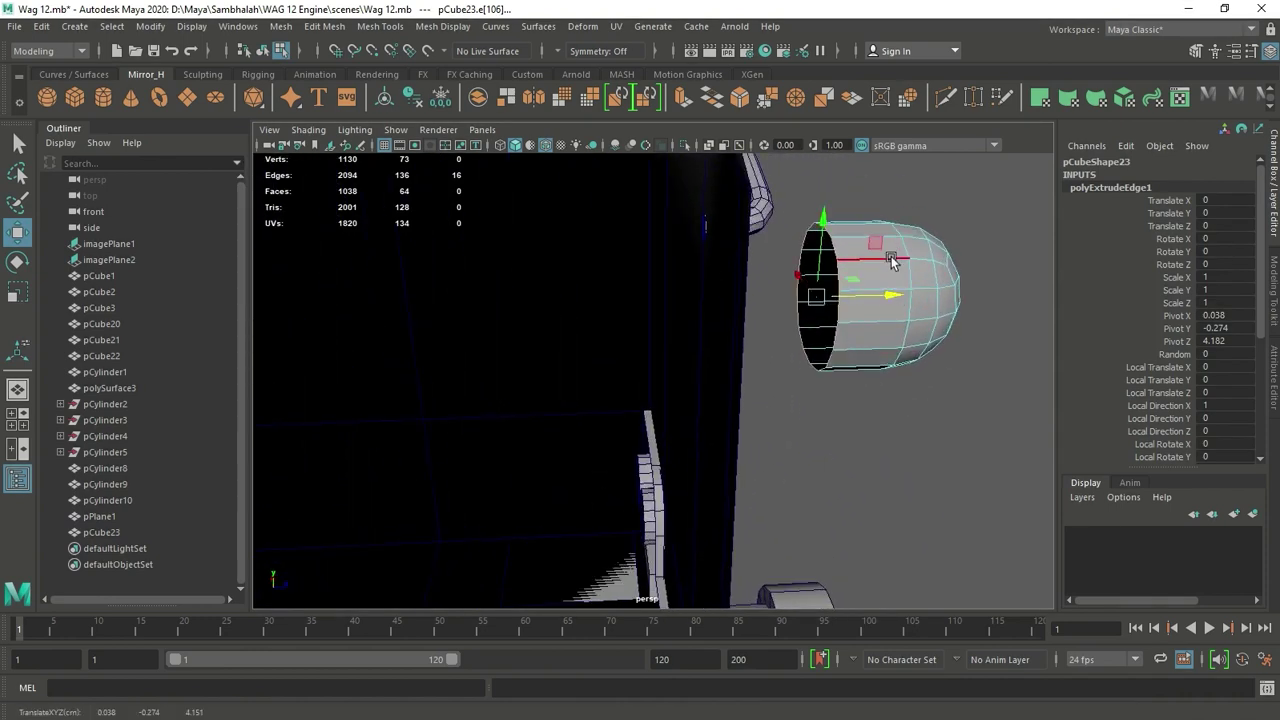
shift+right_drag(893, 262, 909, 458)
mouse_move(829, 275)
right_down()
mouse_move(833, 312)
mouse_move(898, 383)
right_up()
click(832, 312)
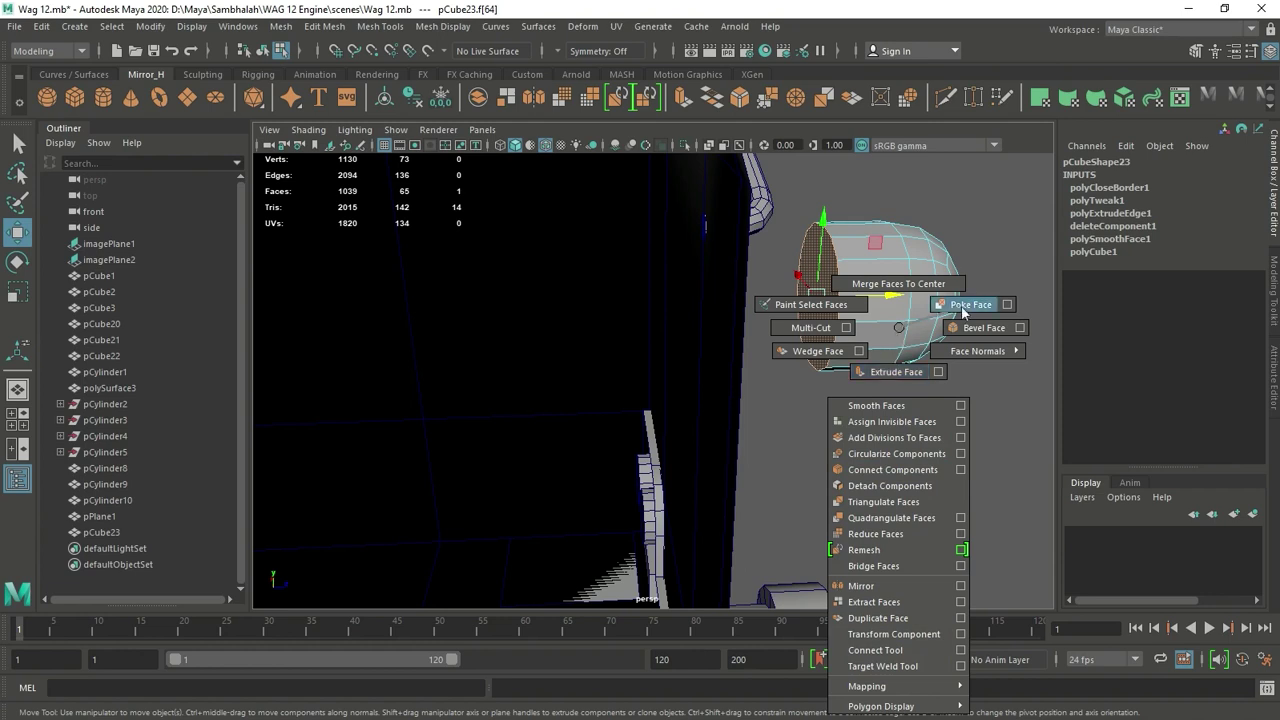
shift+right_drag(898, 383, 963, 313)
Step: Push the headlight housing slightly into the body, to Translate Z 4.121
key(F8)
key(q)
key(f)
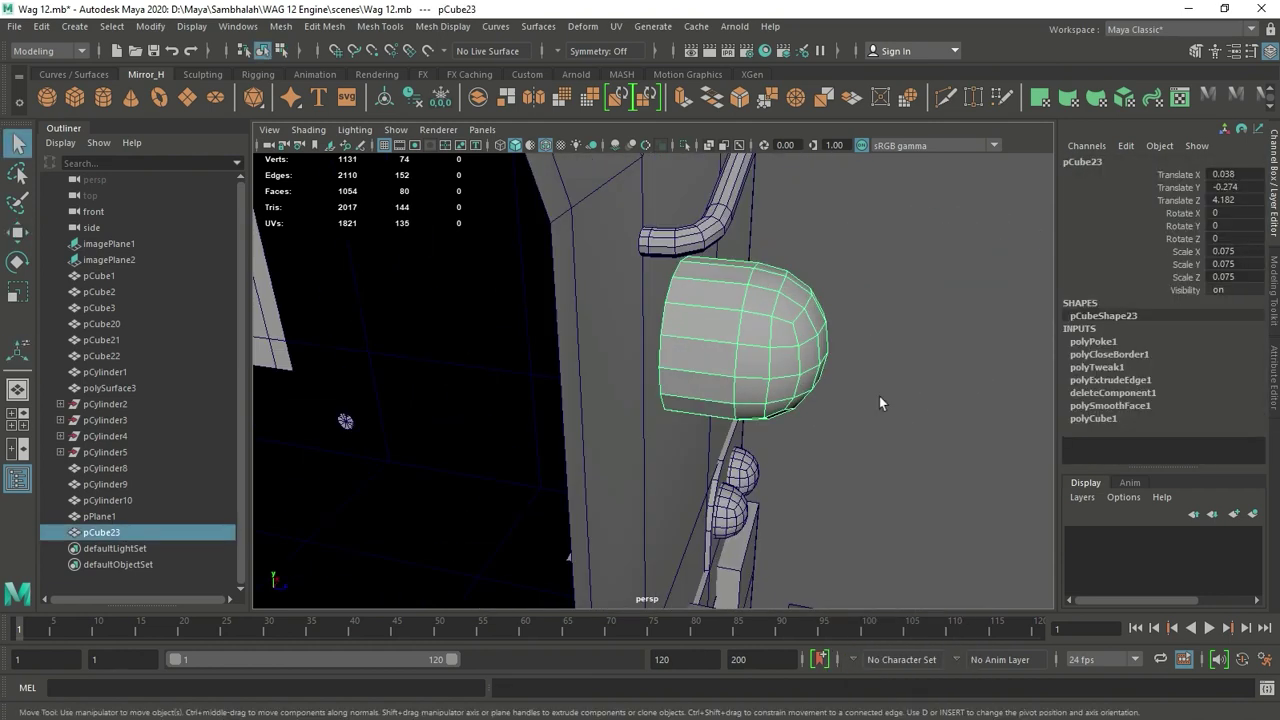
key(w)
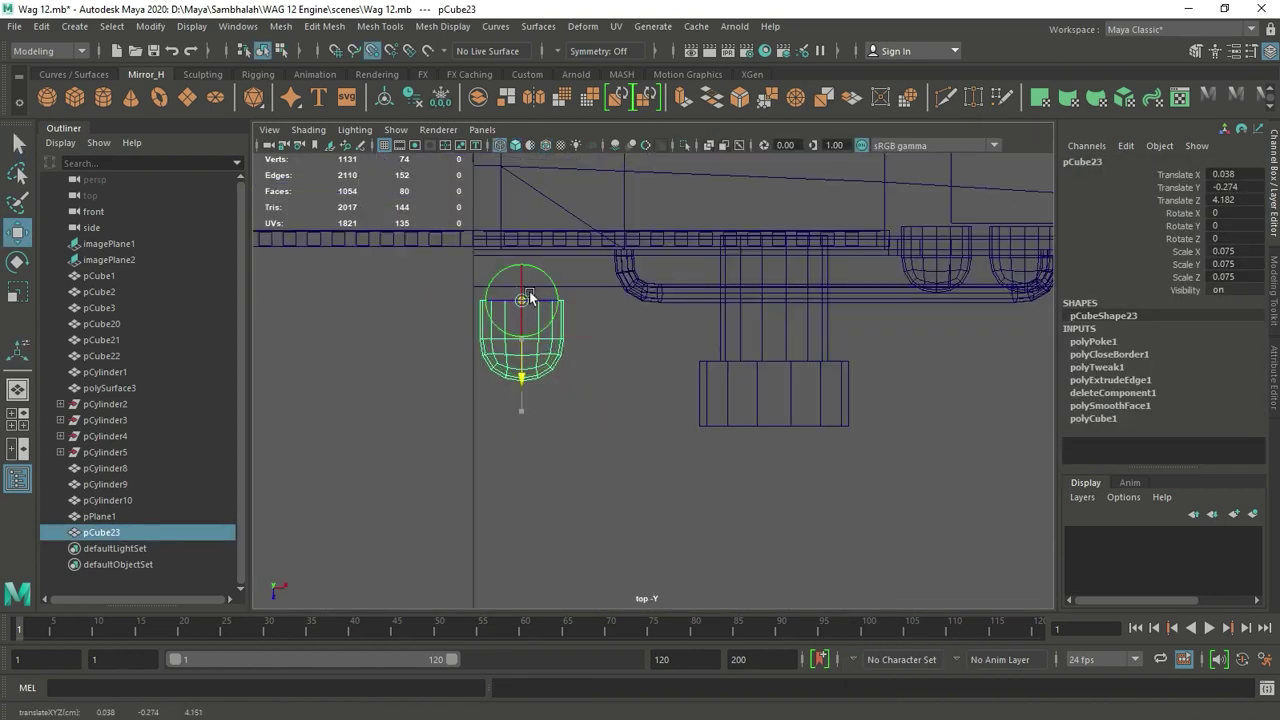
drag(522, 377, 523, 333)
mouse_move(683, 321)
alt+mouse_down()
mouse_move(786, 331)
mouse_move(729, 297)
mouse_move(714, 314)
mouse_move(731, 326)
mouse_move(790, 300)
alt+mouse_up()
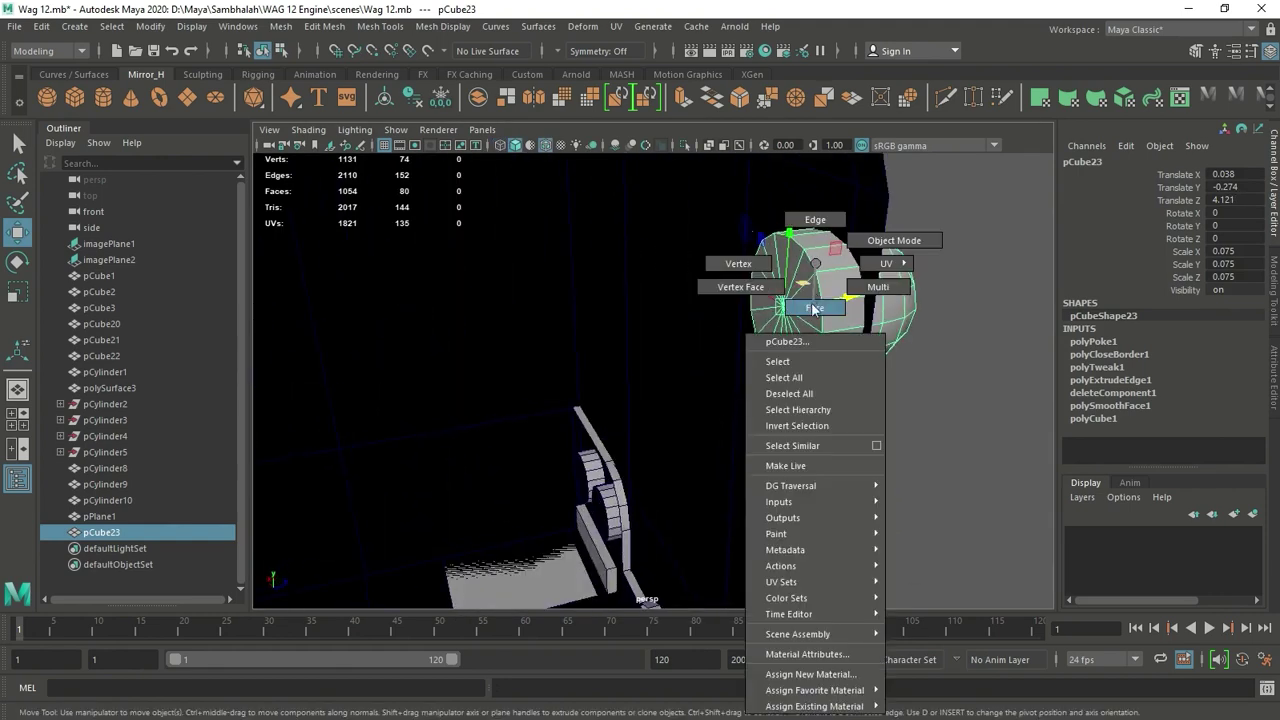
right_drag(806, 280, 806, 250)
alt+drag(760, 320, 684, 333)
right_drag(714, 335, 660, 275)
click(907, 368)
mouse_move(907, 368)
alt+mouse_down()
mouse_move(726, 397)
mouse_move(900, 406)
mouse_move(709, 451)
alt+mouse_up()
key(space)
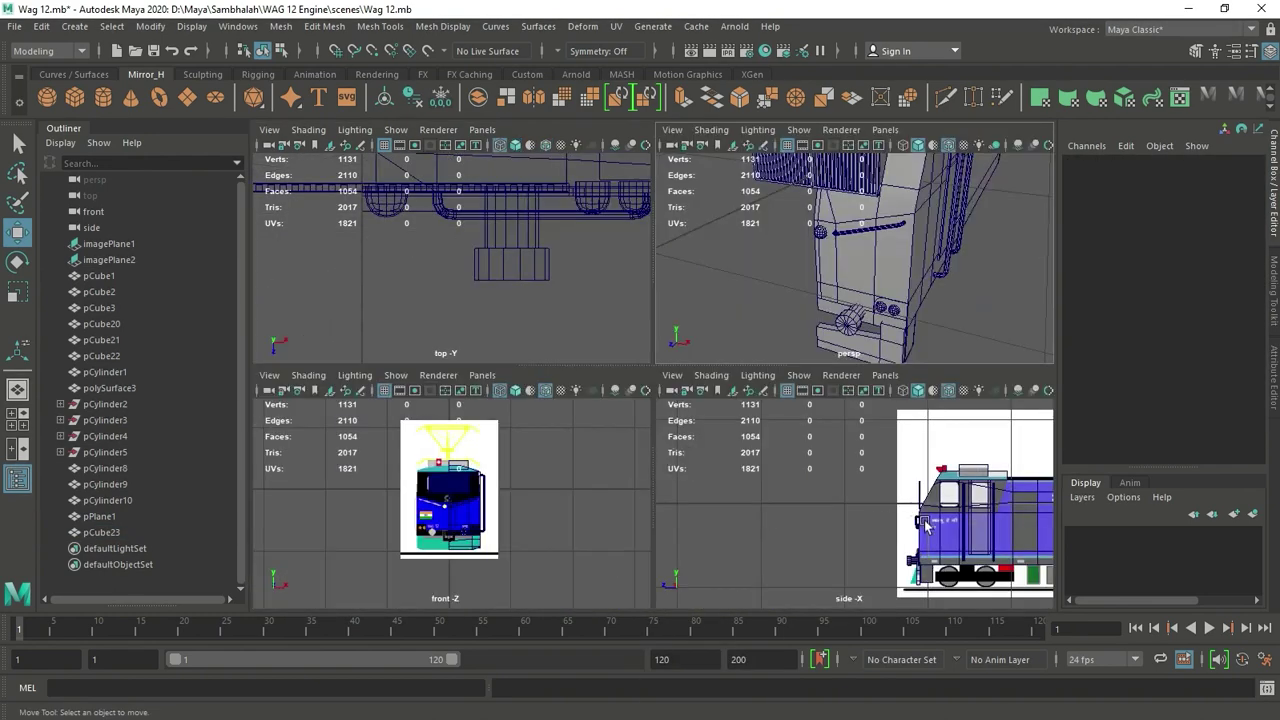
key(space)
key(space)
key(space)
scroll(706, 340, up, 3)
scroll(712, 355, down, 3)
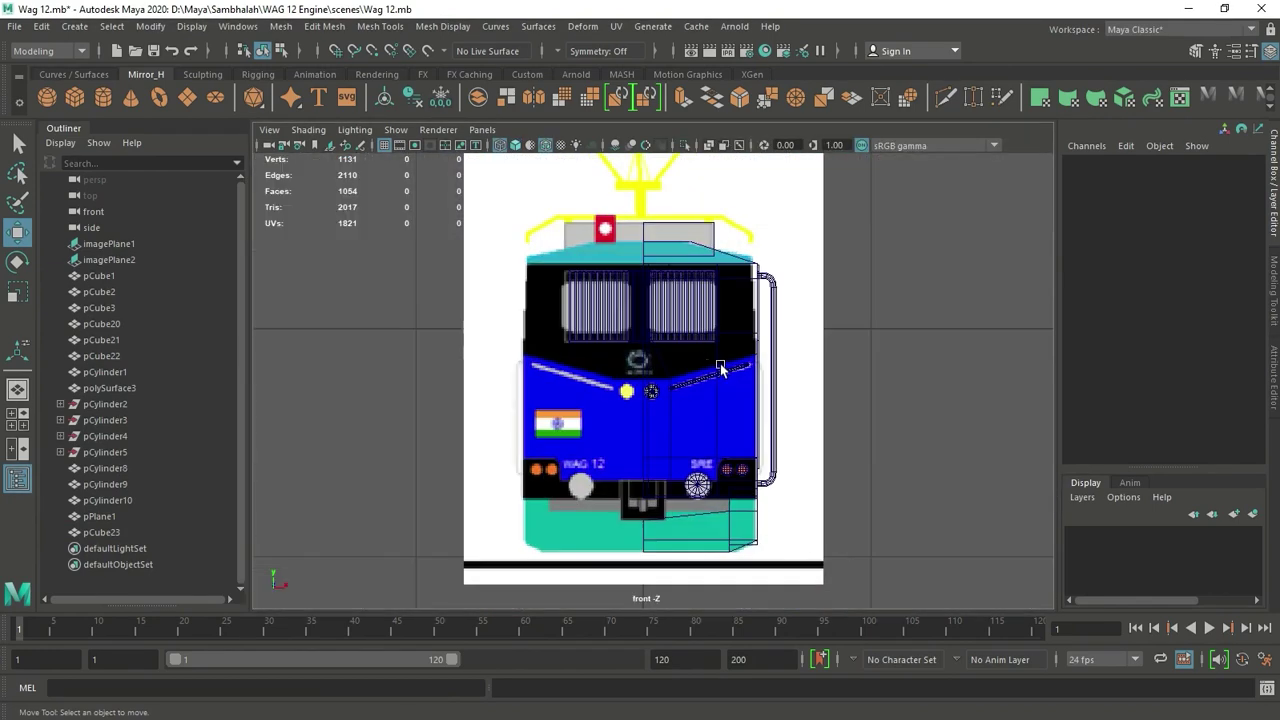
scroll(720, 370, up, 2)
mouse_move(729, 357)
alt+mouse_down()
mouse_move(737, 294)
mouse_move(671, 406)
mouse_move(781, 428)
mouse_move(777, 417)
alt+mouse_up()
scroll(654, 374, up, 2)
scroll(666, 391, up, 3)
click(708, 355)
mouse_move(708, 355)
alt+mouse_down()
mouse_move(680, 300)
mouse_move(623, 354)
mouse_move(650, 410)
mouse_move(697, 375)
mouse_move(508, 343)
alt+mouse_up()
key(space)
key(space)
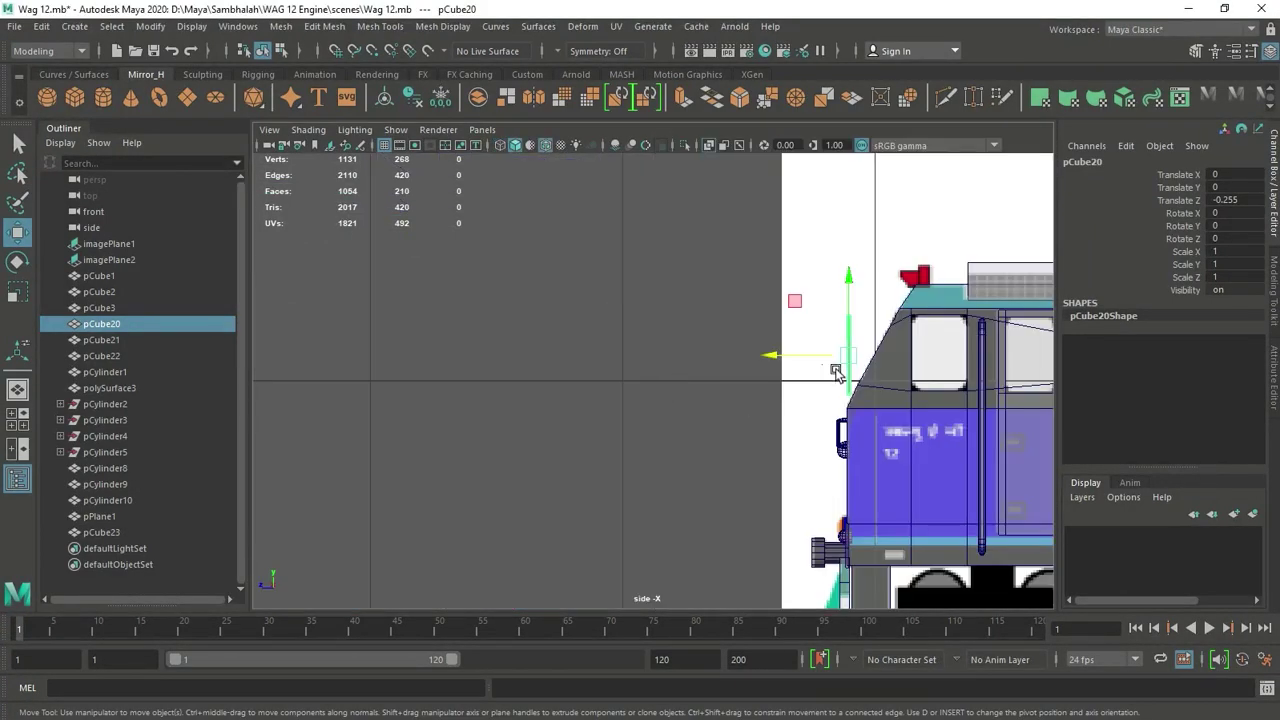
Step: Tilt the visor pCube20 to follow the cab slope and slide it against the sloped front
scroll(811, 366, up, 3)
scroll(657, 366, up, 3)
key(e)
drag(748, 302, 762, 293)
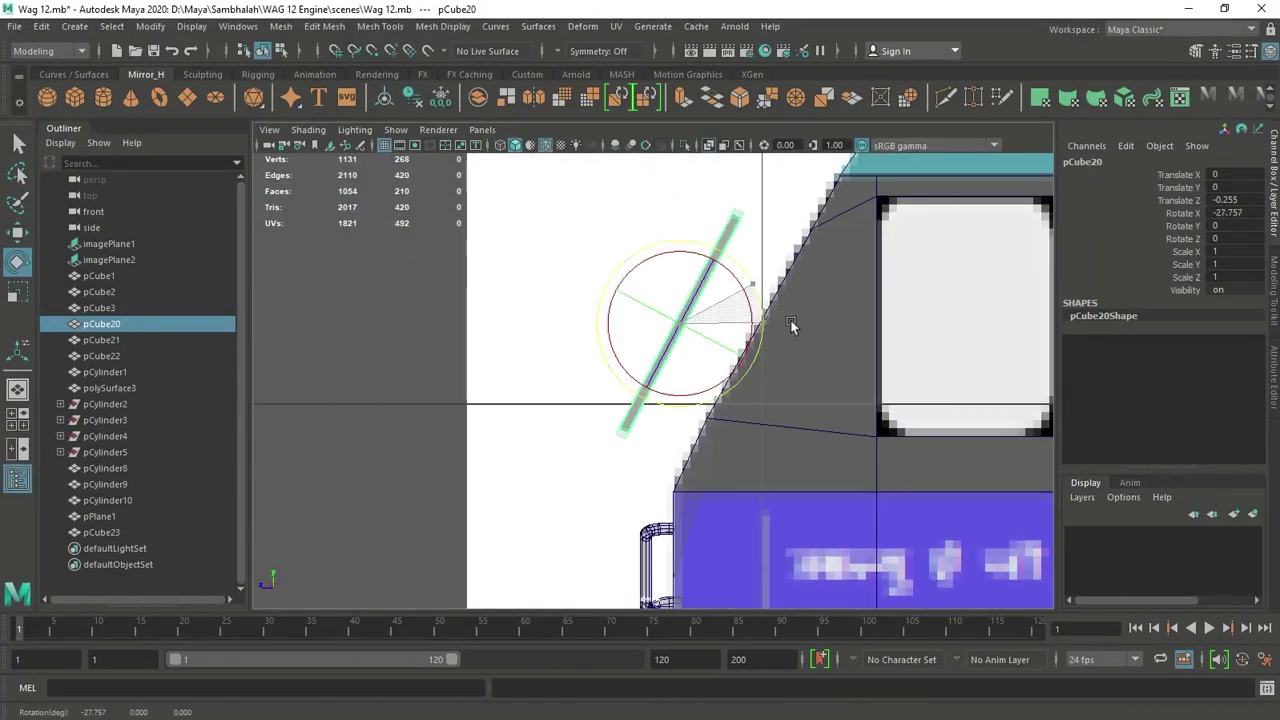
key(w)
drag(620, 283, 658, 305)
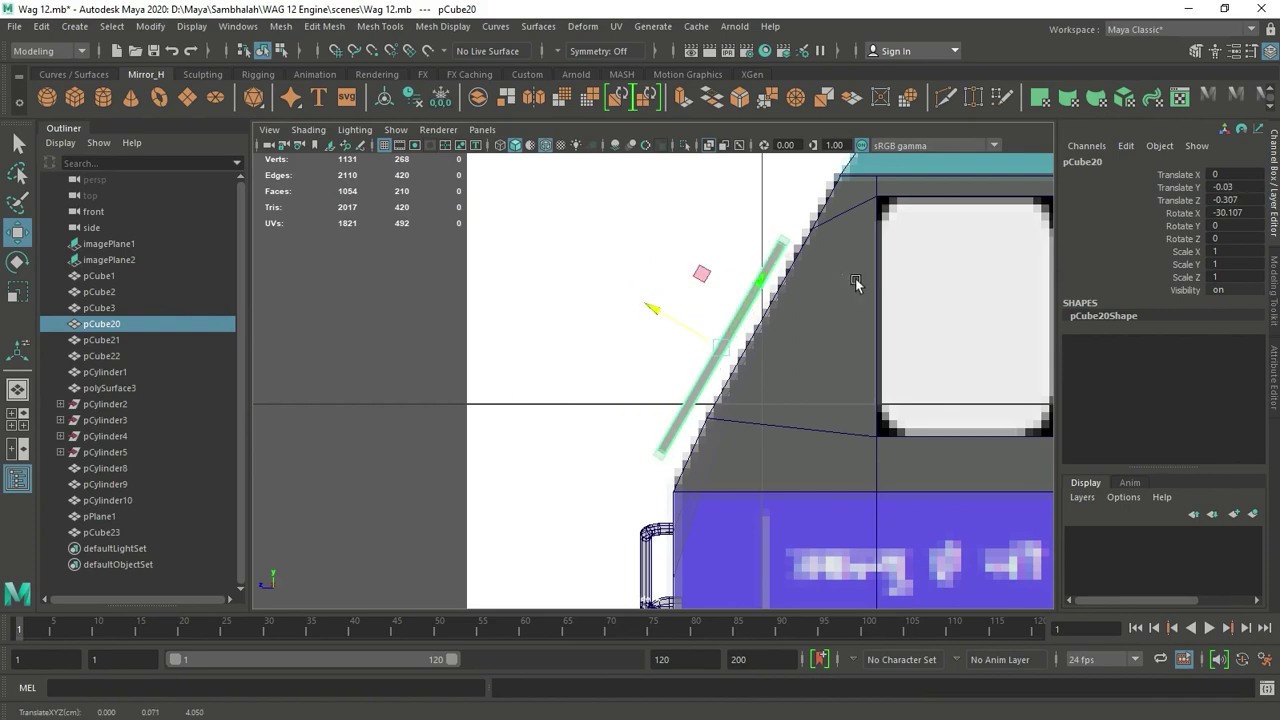
Step: Raise the visor so it sits over the cab windows
key(space)
key(space)
mouse_move(856, 290)
alt+mouse_down()
mouse_move(914, 357)
mouse_move(763, 336)
alt+mouse_up()
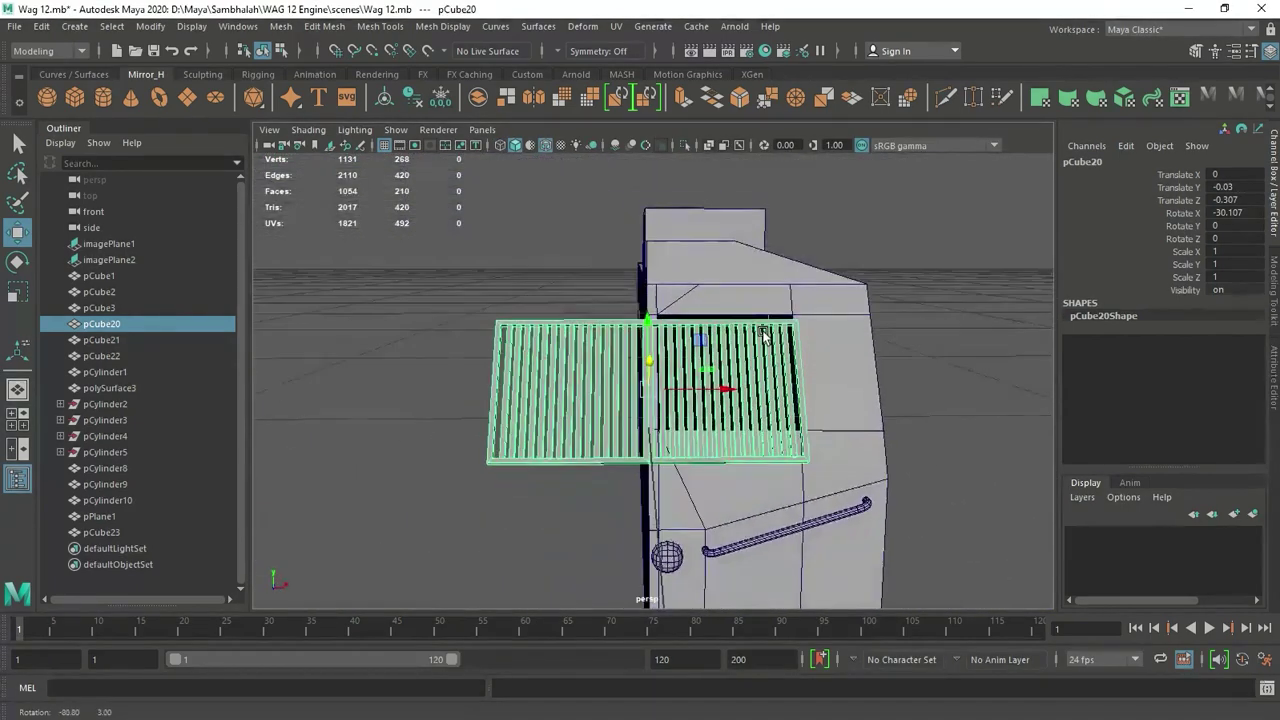
key(space)
key(space)
scroll(649, 363, up, 3)
scroll(631, 410, down, 3)
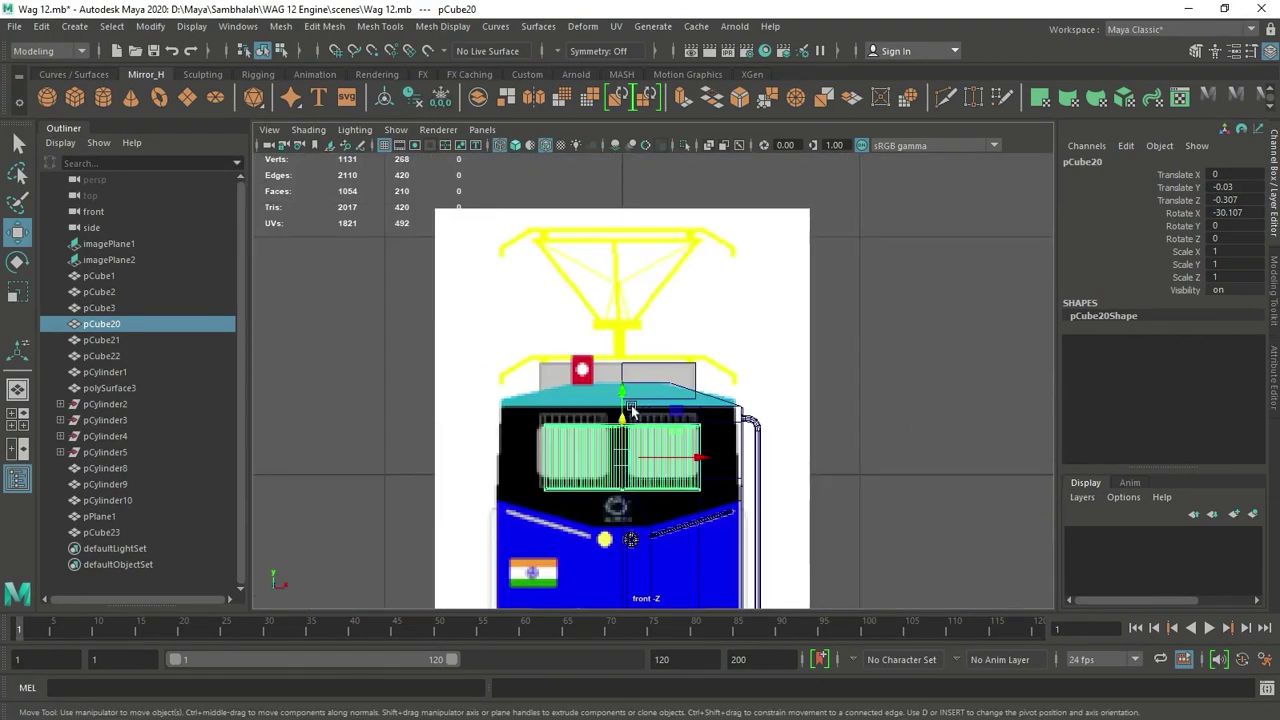
scroll(631, 410, up, 5)
drag(554, 414, 553, 408)
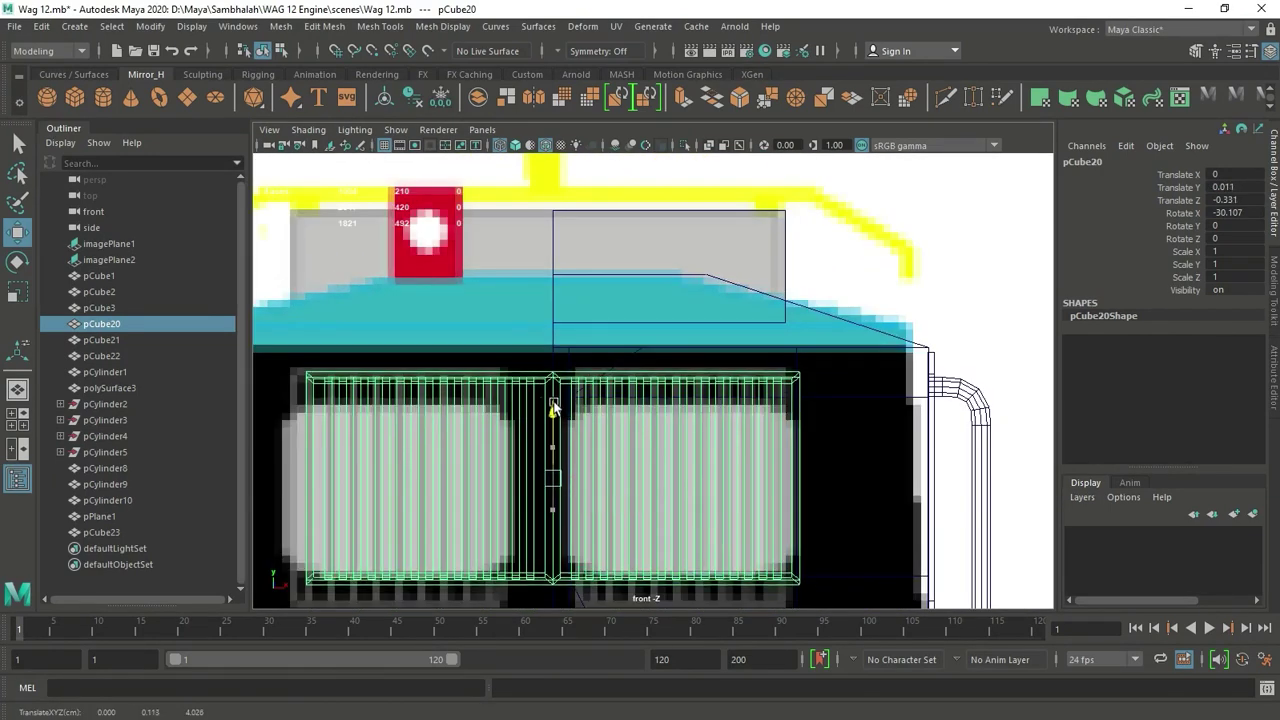
Step: Drag the visor's bottom row of vertices down to lengthen it
key(f)
right_drag(545, 300, 470, 300)
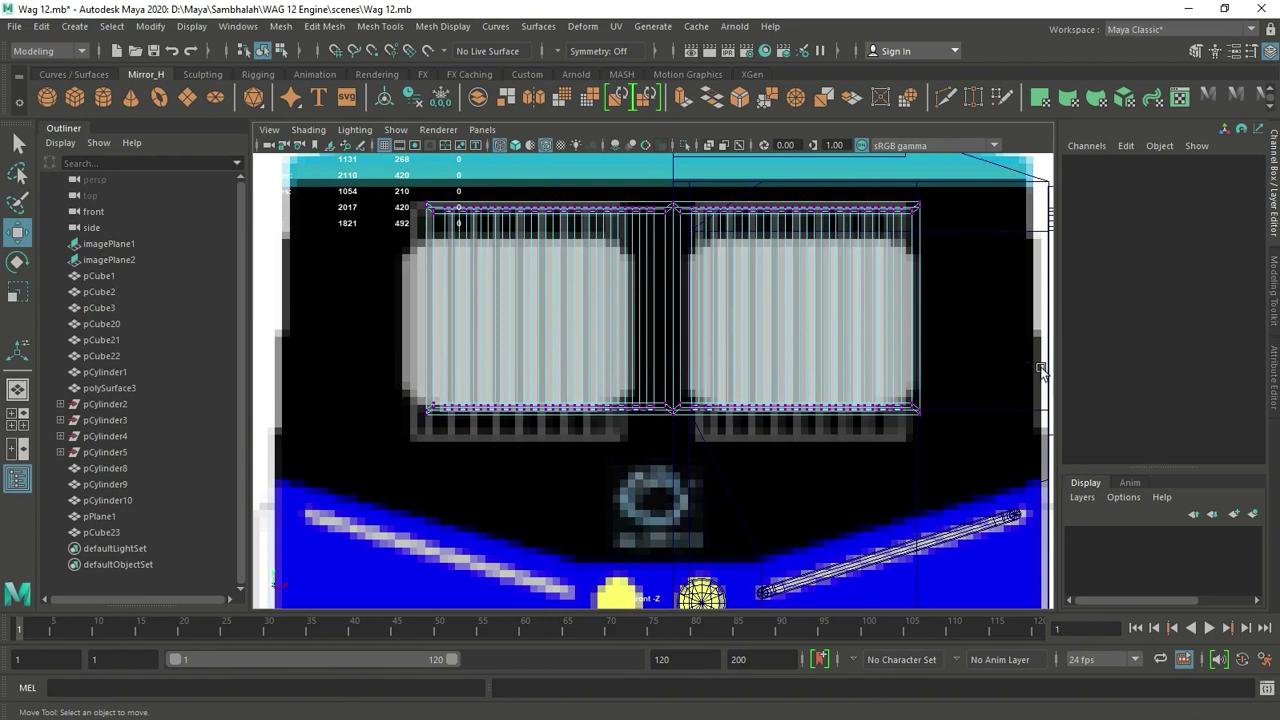
drag(405, 395, 935, 420)
drag(676, 348, 678, 370)
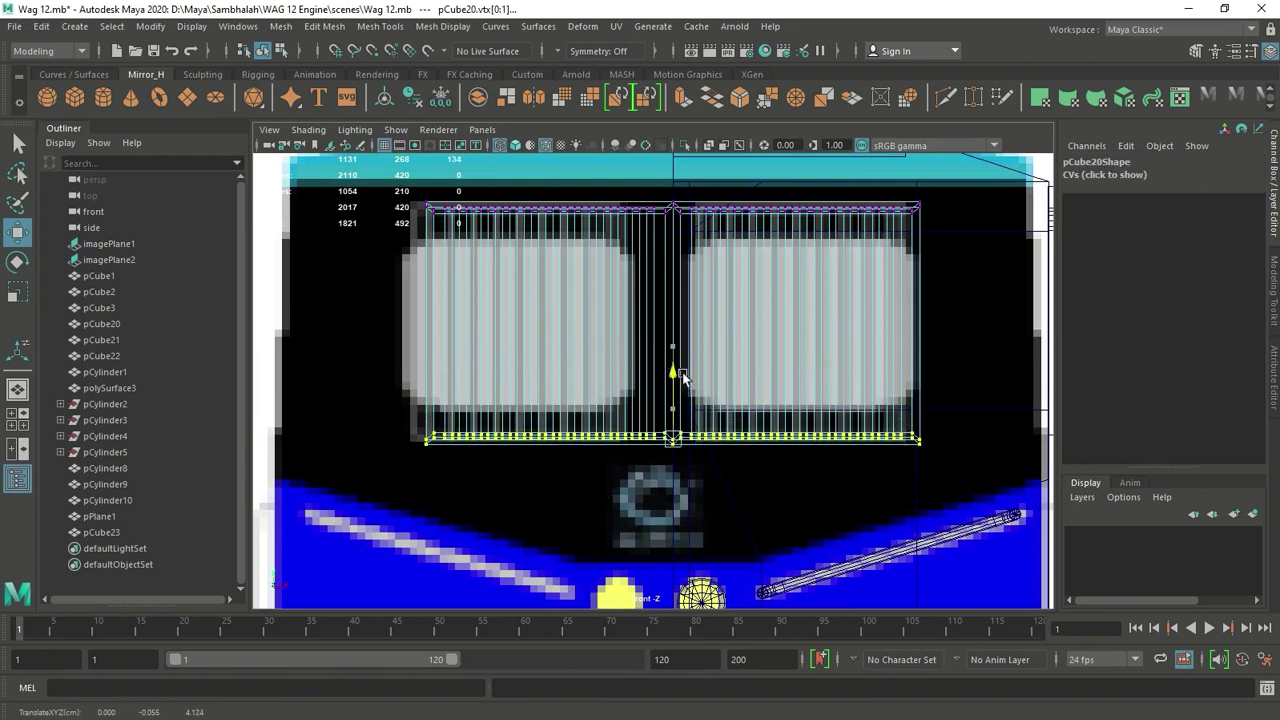
alt+middle_drag(712, 228, 621, 240)
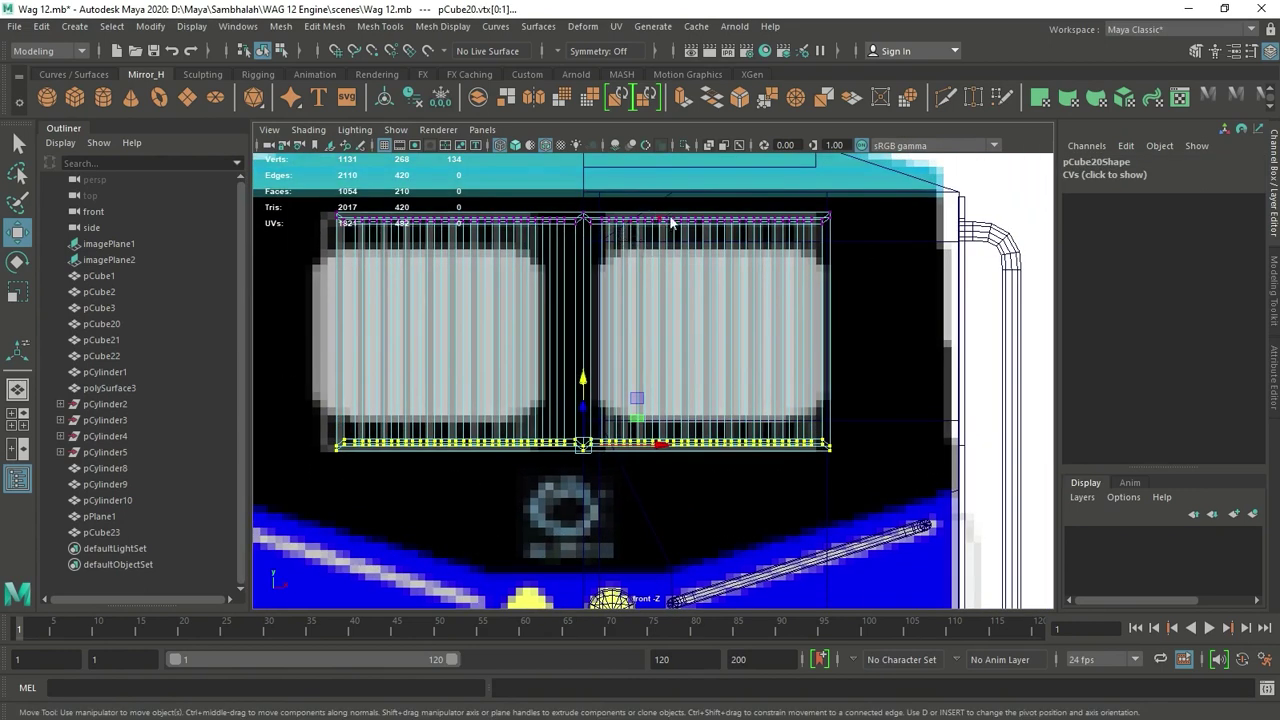
right_drag(671, 222, 908, 356)
alt+drag(894, 319, 668, 310)
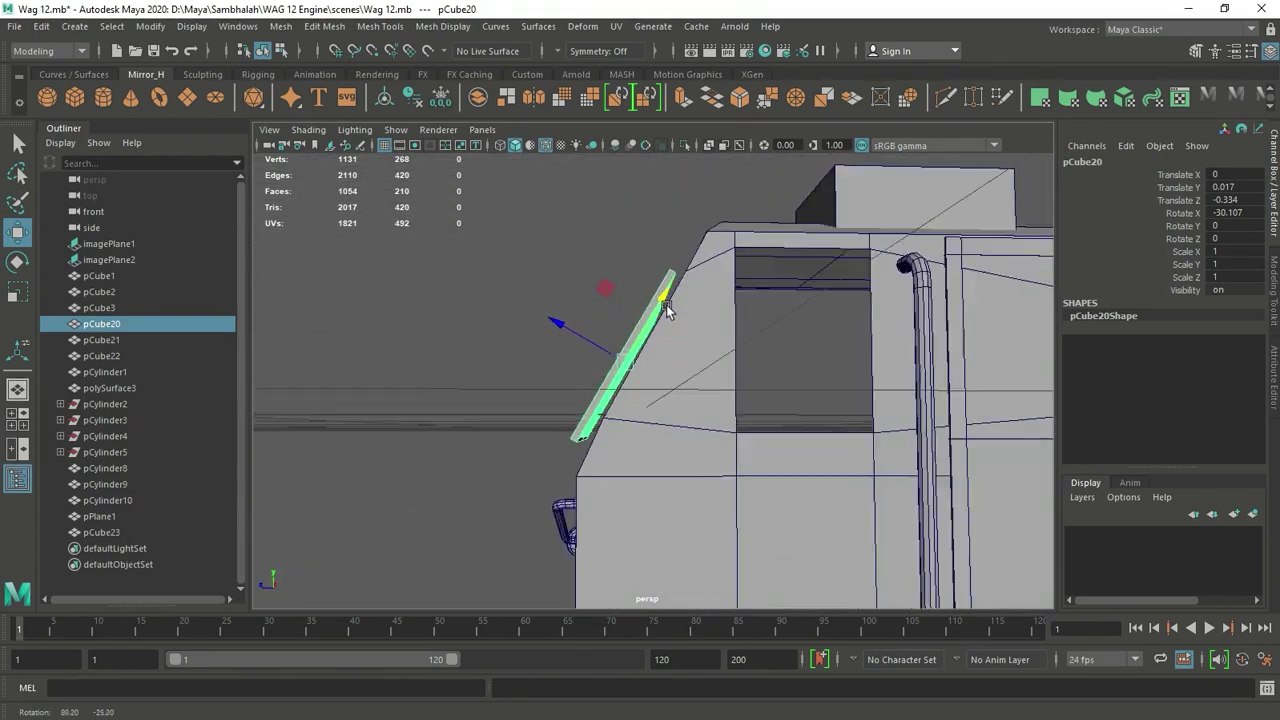
Step: Set the visor's Rotate X to exactly -30 degrees
key(space)
key(space)
scroll(700, 390, up, 3)
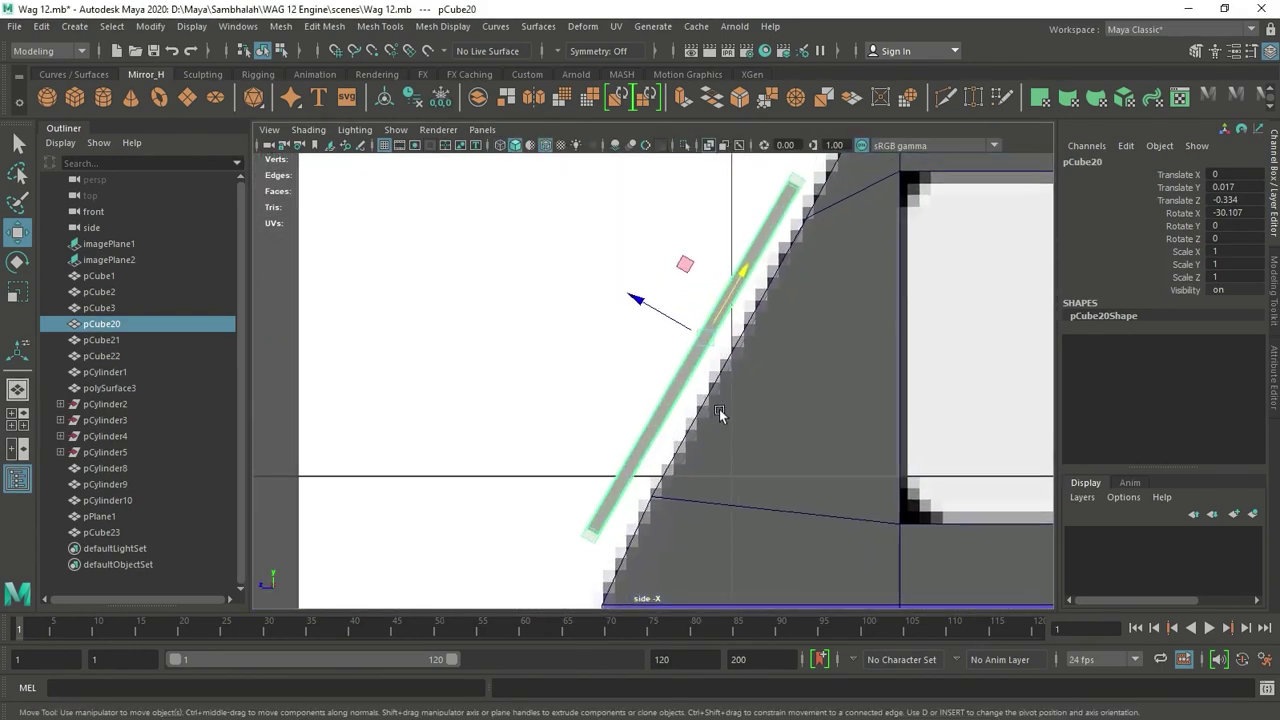
key(e)
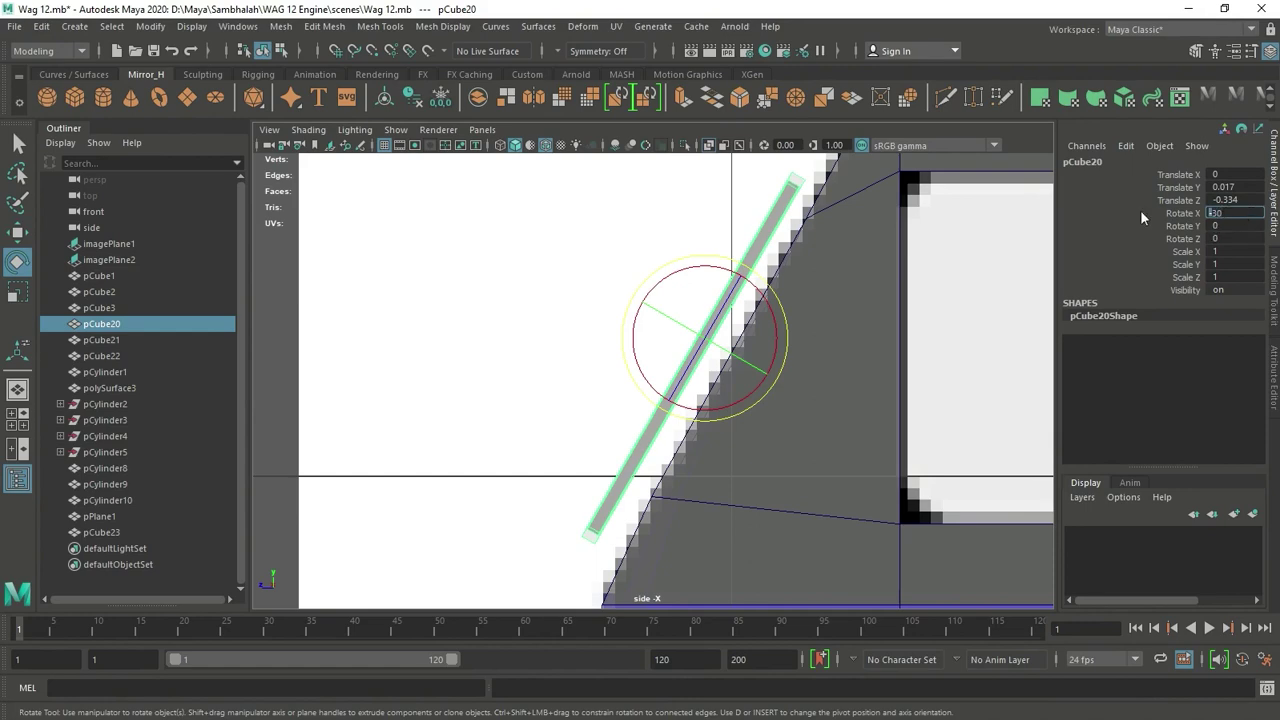
click(517, 354)
click(757, 360)
key(w)
key(space)
key(space)
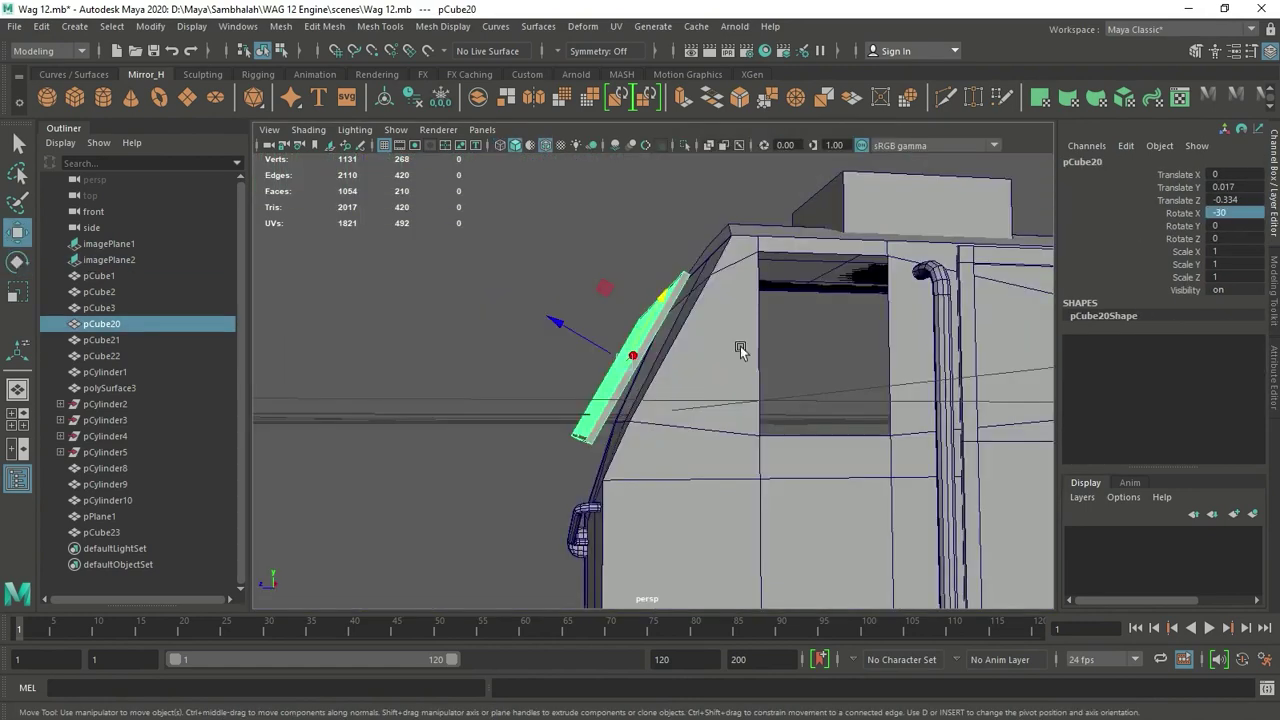
mouse_move(737, 348)
alt+mouse_down()
mouse_move(690, 422)
mouse_move(850, 408)
mouse_move(701, 408)
alt+mouse_up()
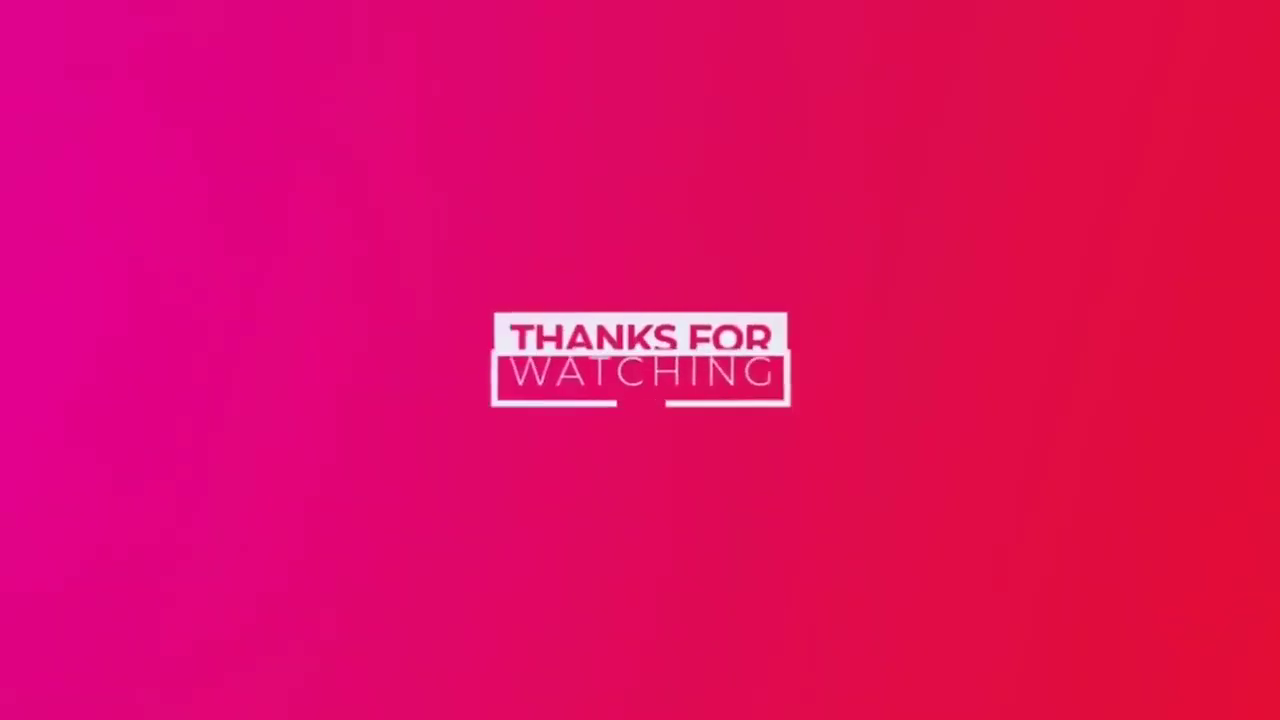